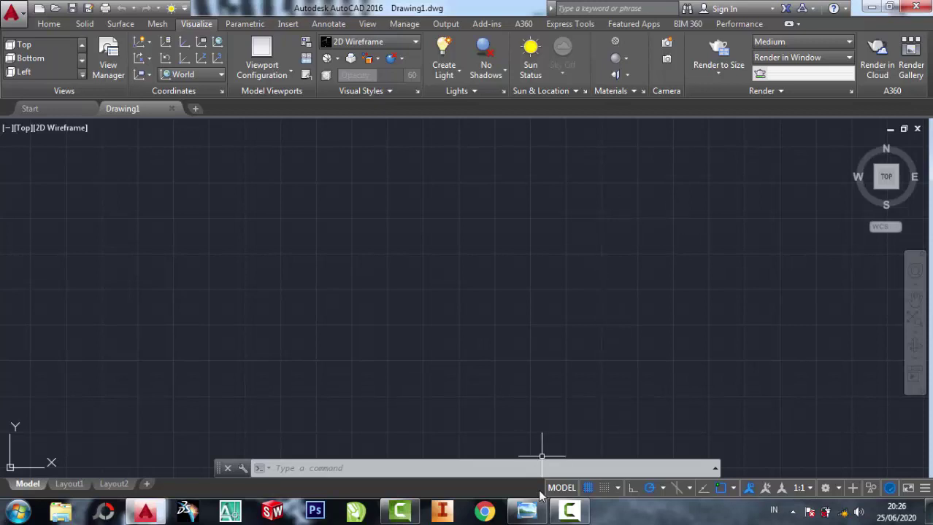
# Step: Study the bracket reference drawing, zooming in and out on its dimensions
pyautogui.click(554, 398)
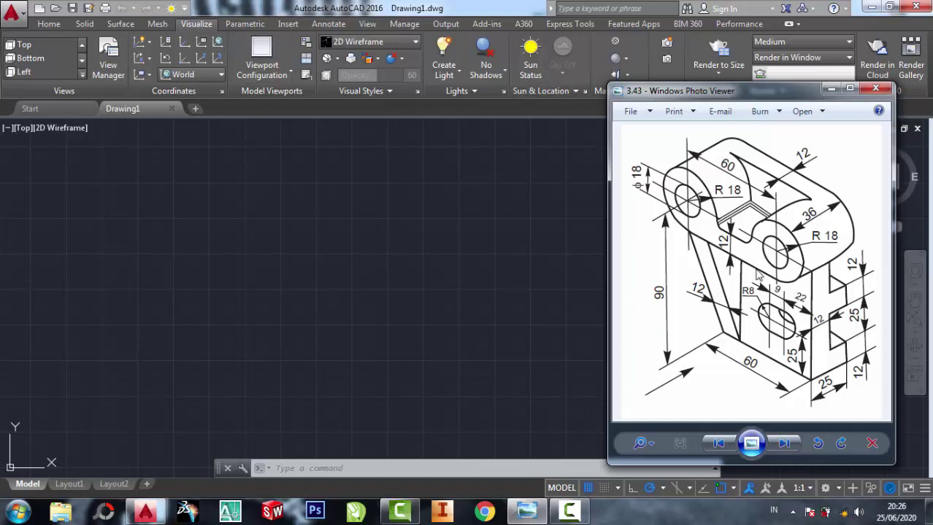
pyautogui.scroll(2, 764, 281)
pyautogui.scroll(-2, 781, 334)
pyautogui.scroll(1, 668, 188)
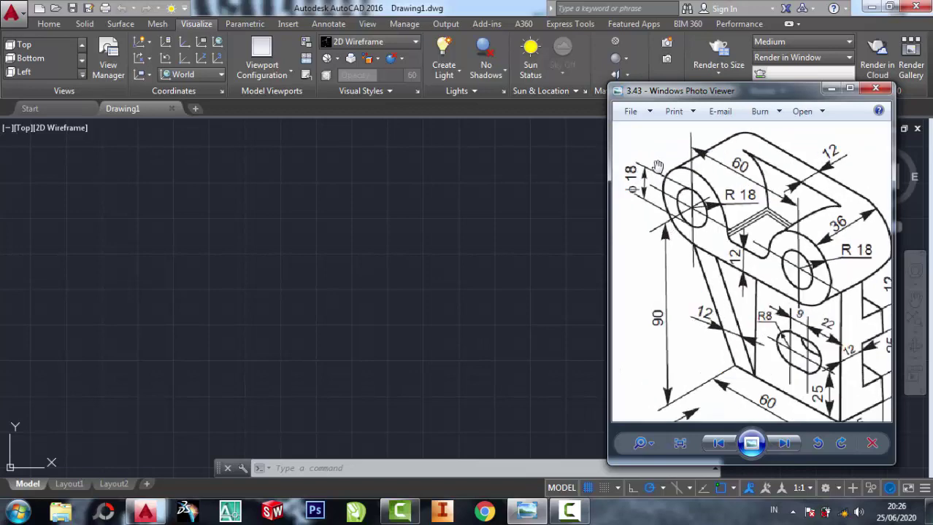
pyautogui.scroll(1, 678, 194)
pyautogui.scroll(-2, 669, 180)
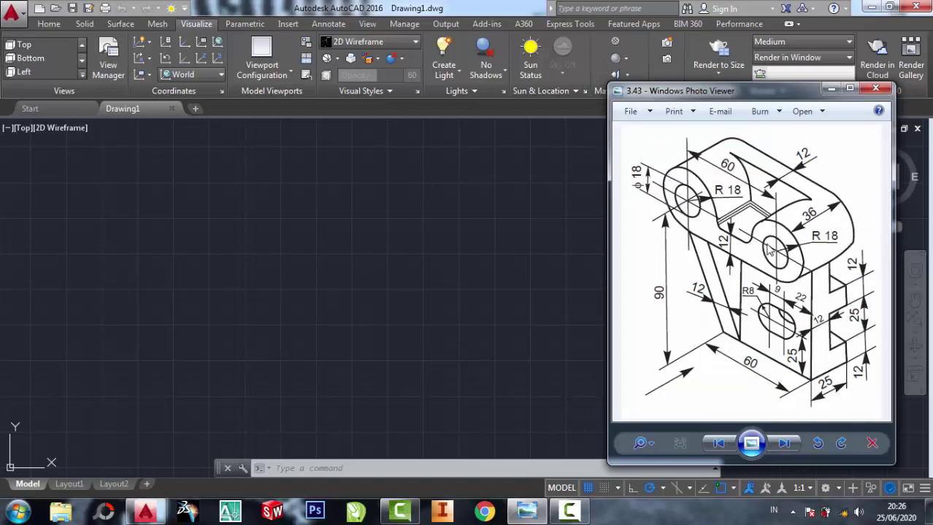
pyautogui.scroll(1, 741, 178)
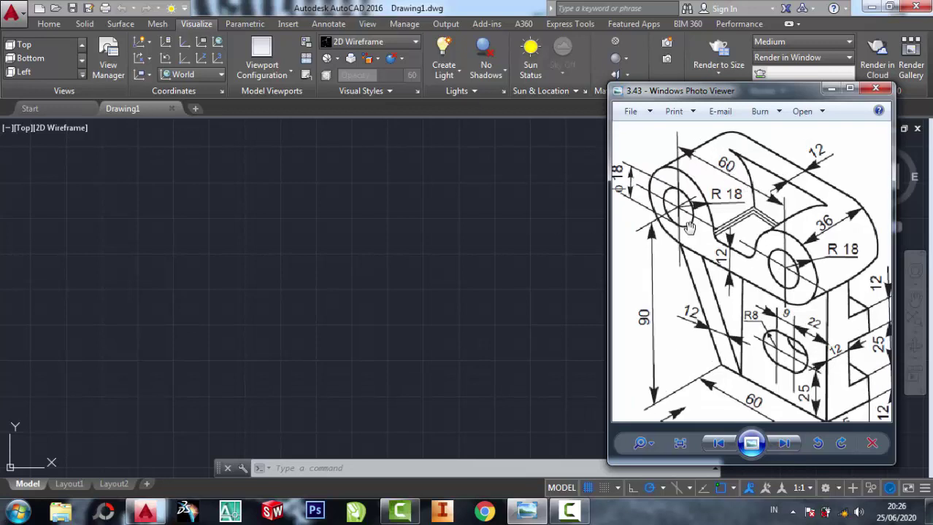
pyautogui.scroll(-1, 689, 227)
pyautogui.scroll(1, 776, 222)
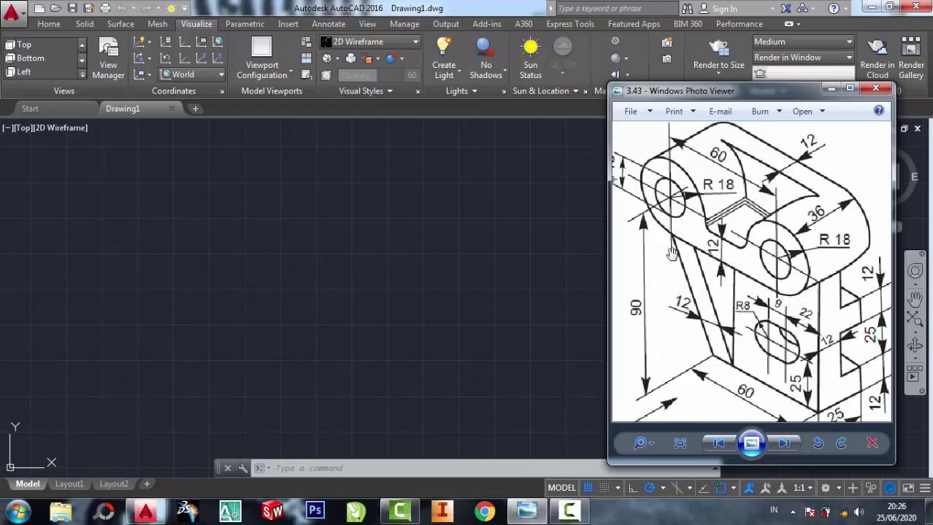
pyautogui.click(449, 252)
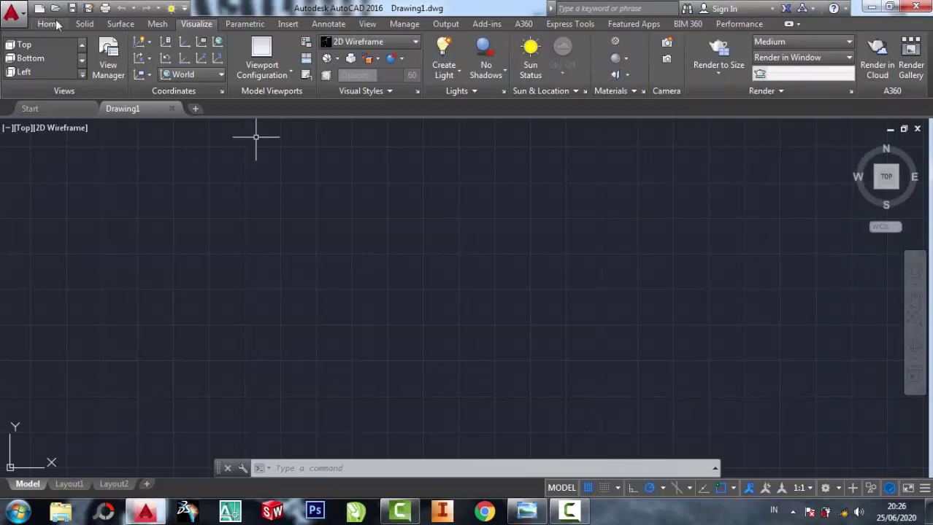
# Step: Draw a horizontal line 60 units long
pyautogui.click(49, 24)
pyautogui.click(236, 59)
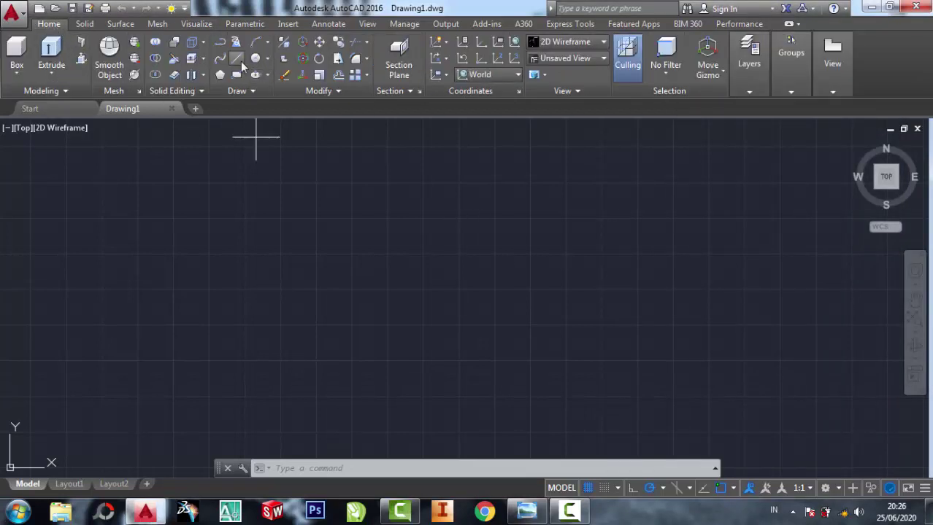
pyautogui.click(311, 201)
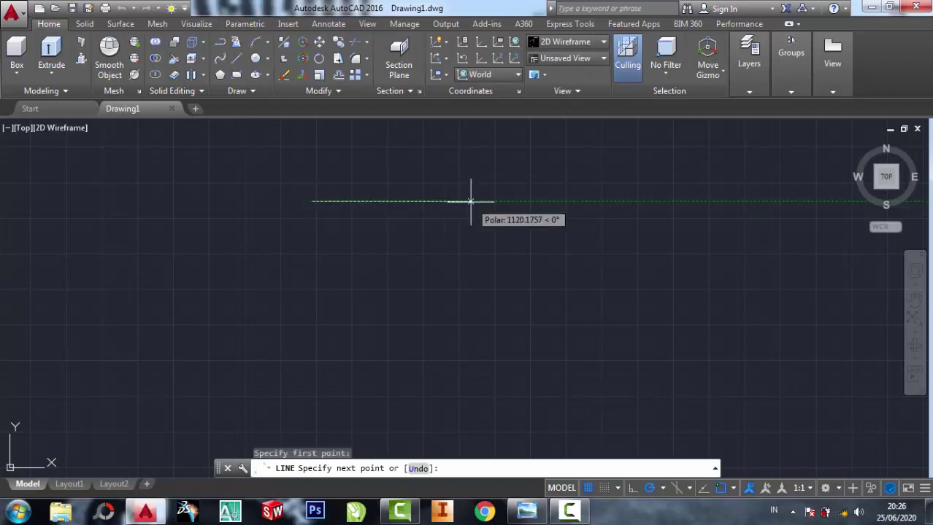
pyautogui.write('60')
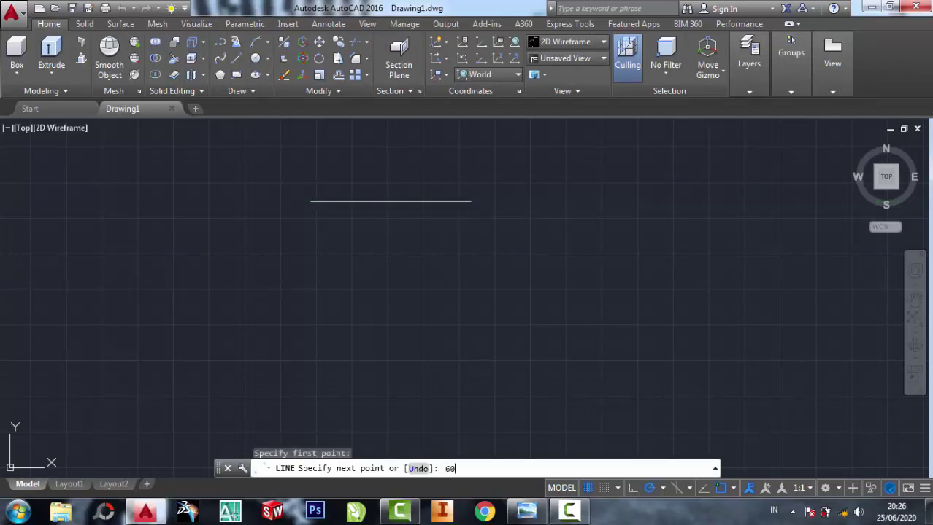
pyautogui.press('Return')
pyautogui.press('Return')
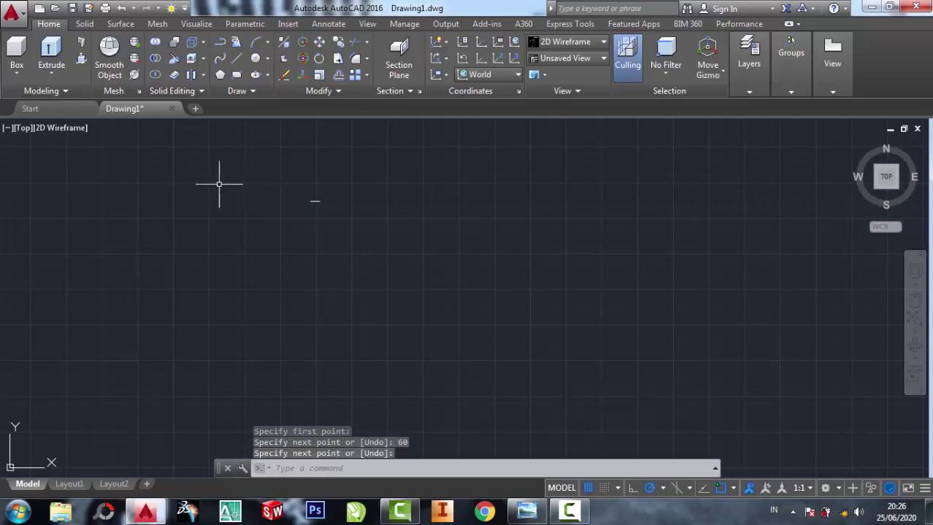
# Step: Draw a circle of radius 18 below the line
pyautogui.scroll(5, 365, 234)
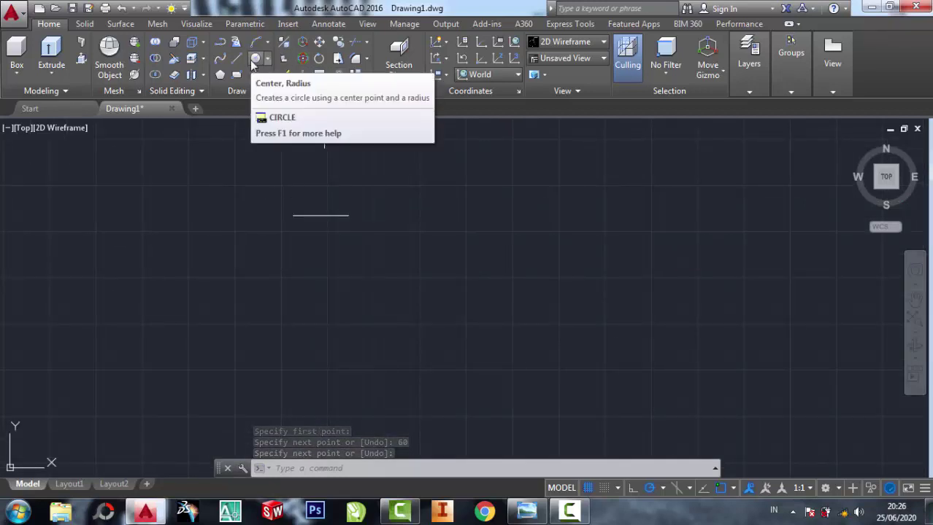
pyautogui.click(254, 59)
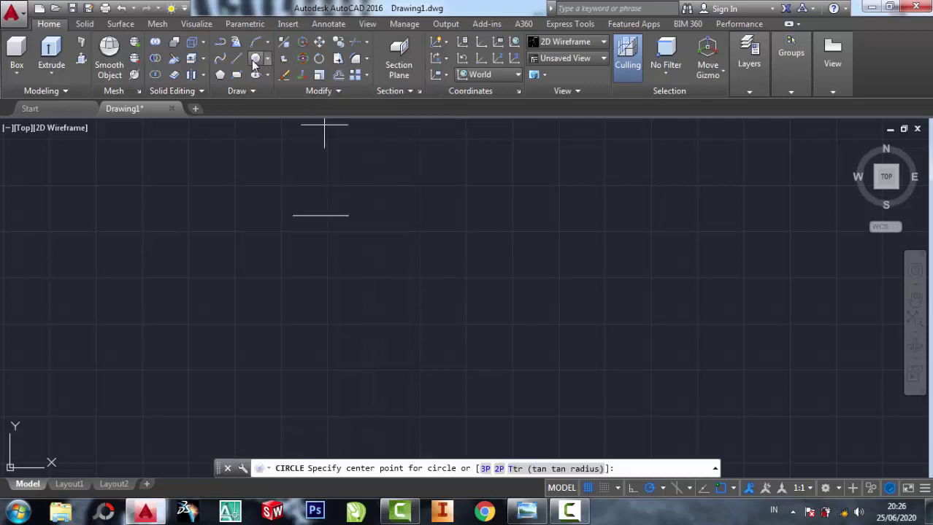
pyautogui.click(417, 261)
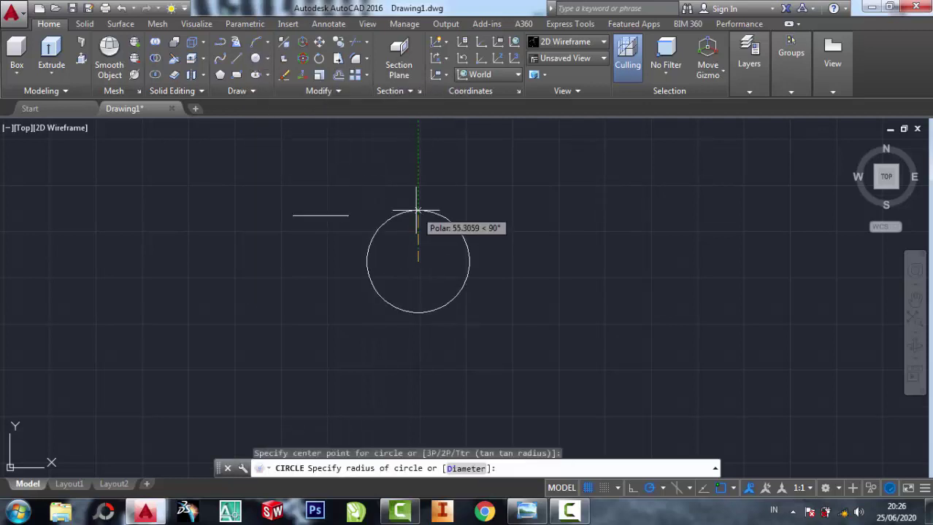
pyautogui.click(526, 511)
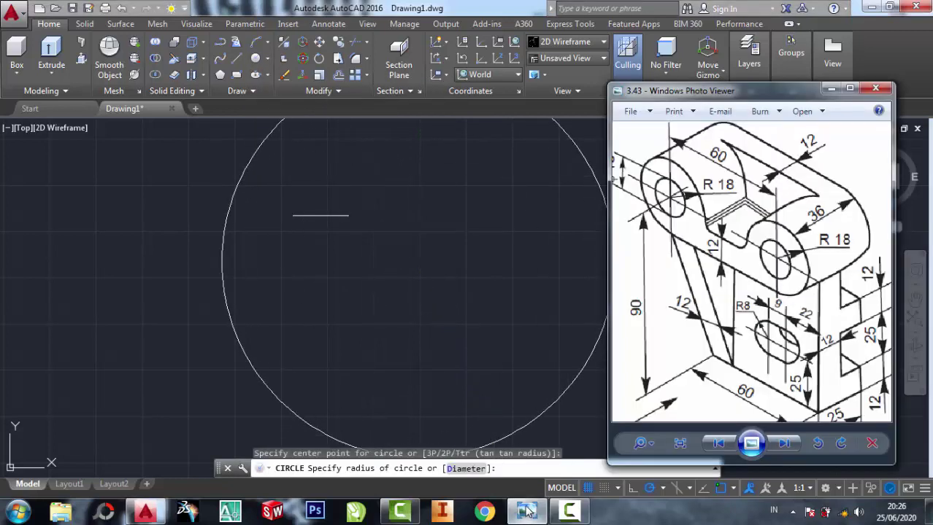
pyautogui.click(831, 88)
pyautogui.write('18')
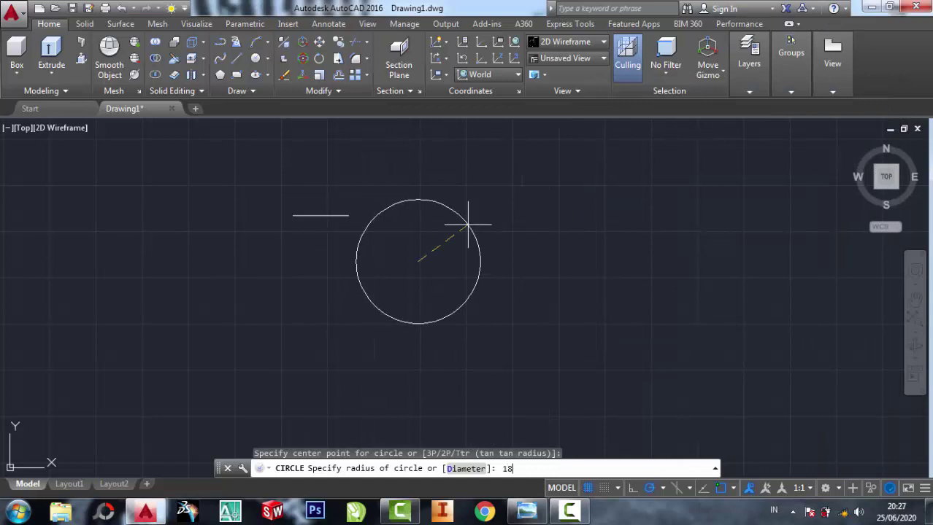
pyautogui.press('Return')
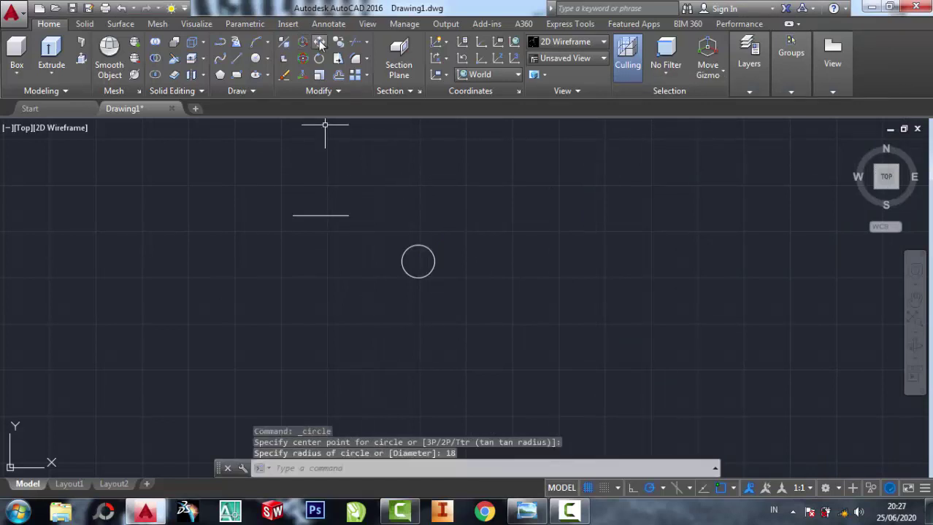
# Step: Move the circle so its top quadrant touches the line's right endpoint
pyautogui.click(320, 43)
pyautogui.click(475, 332)
pyautogui.click(394, 243)
pyautogui.press('Return')
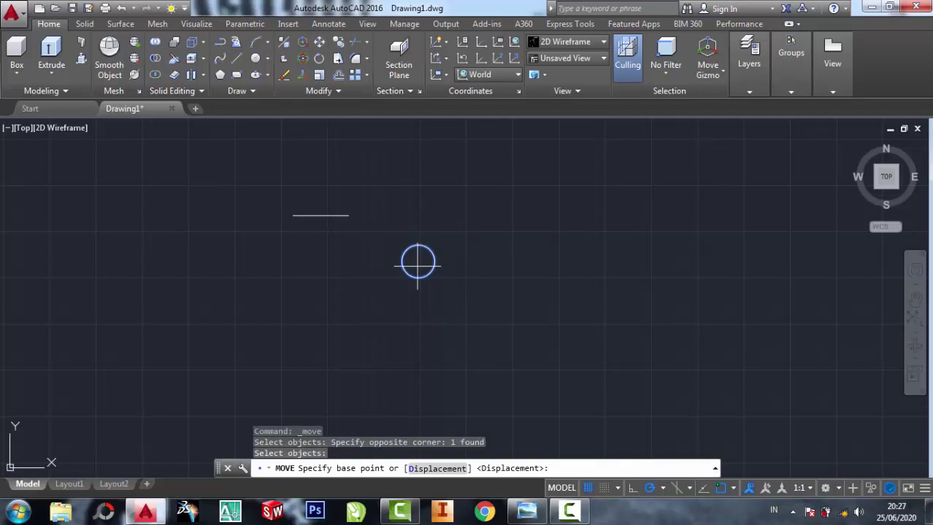
pyautogui.scroll(2, 355, 230)
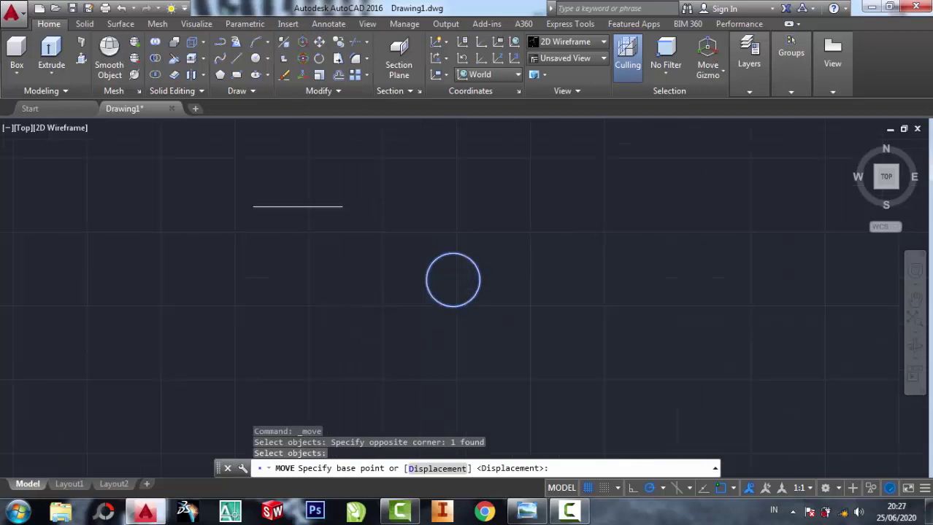
pyautogui.scroll(2, 362, 230)
pyautogui.click(508, 268)
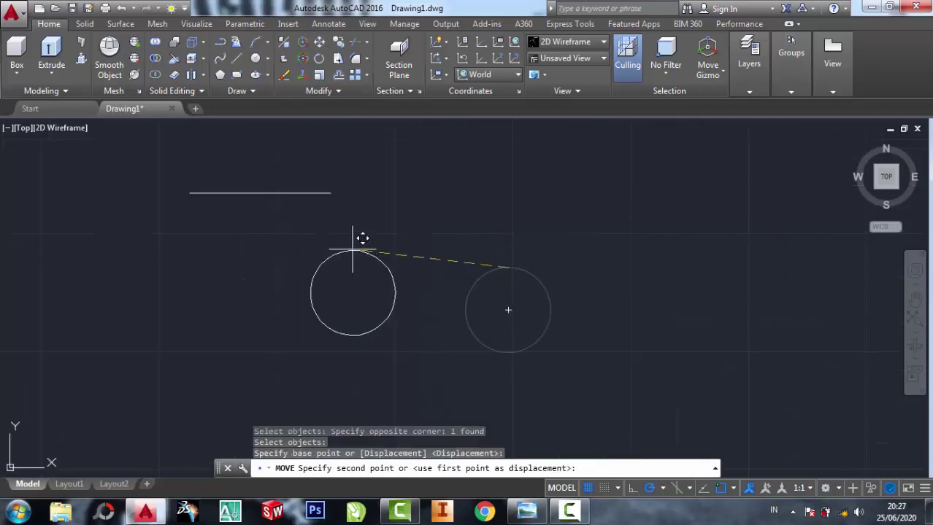
pyautogui.click(330, 192)
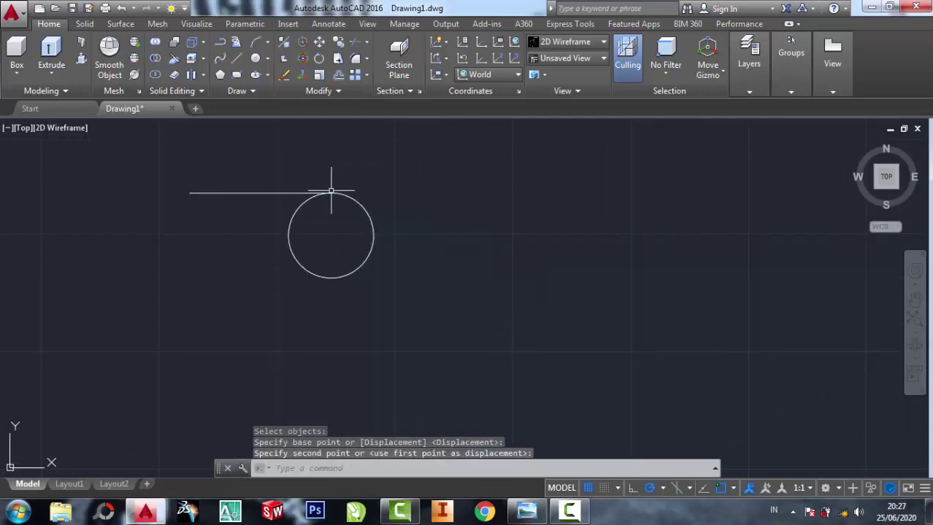
# Step: Add an R18 radius dimension to the circle
pyautogui.scroll(2, 257, 219)
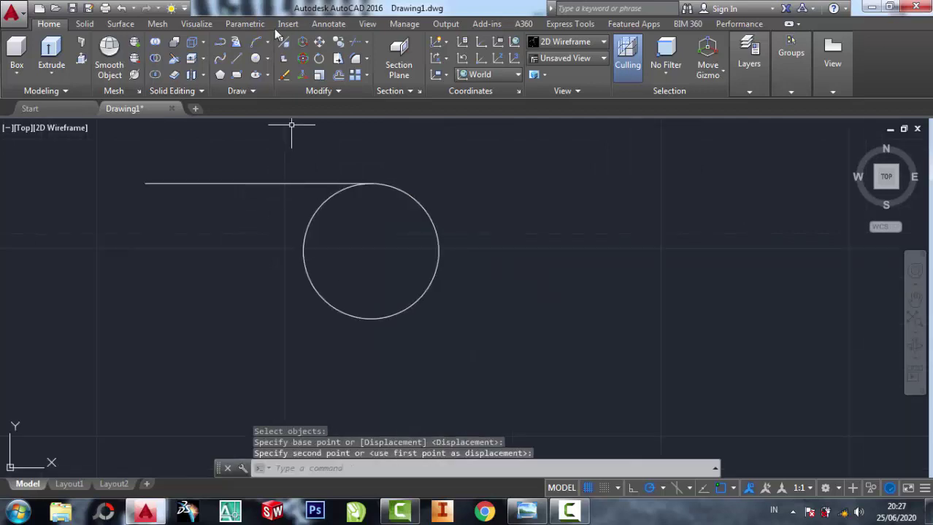
pyautogui.click(329, 23)
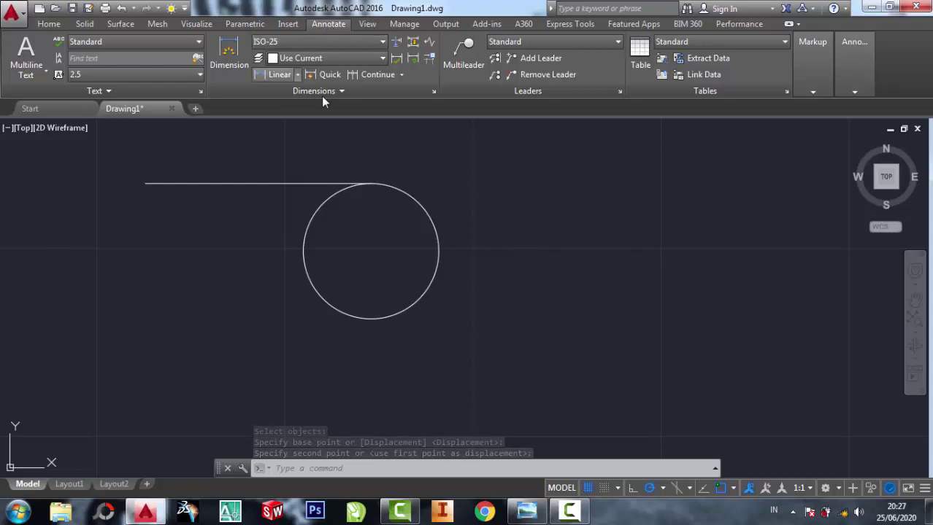
pyautogui.click(297, 75)
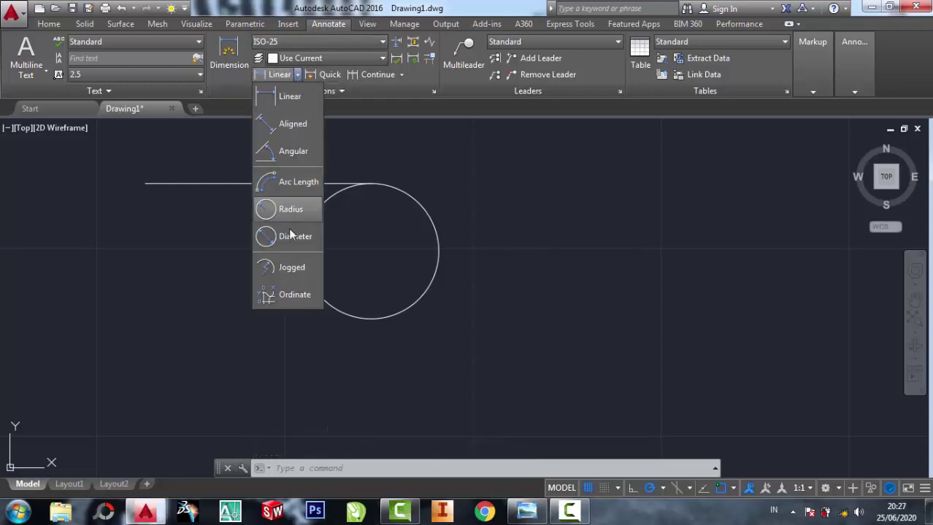
pyautogui.press('Escape')
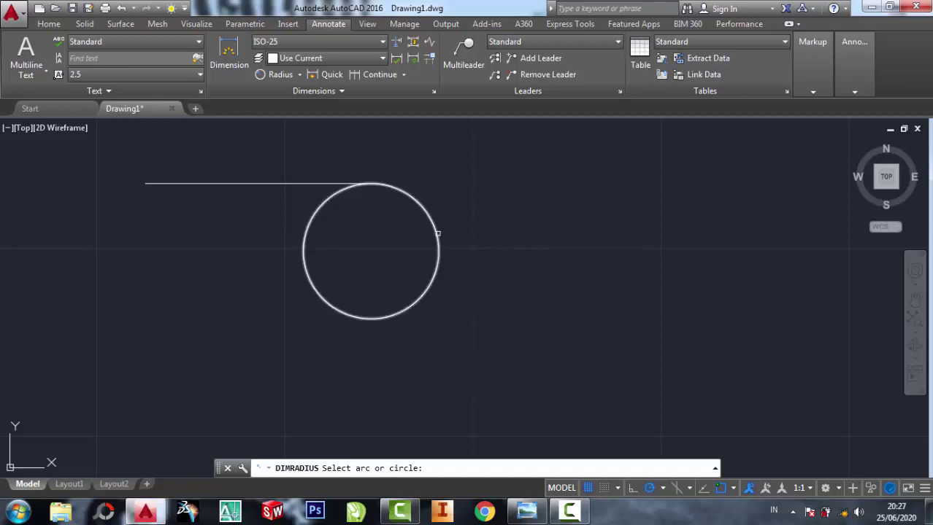
pyautogui.click(438, 233)
pyautogui.click(487, 221)
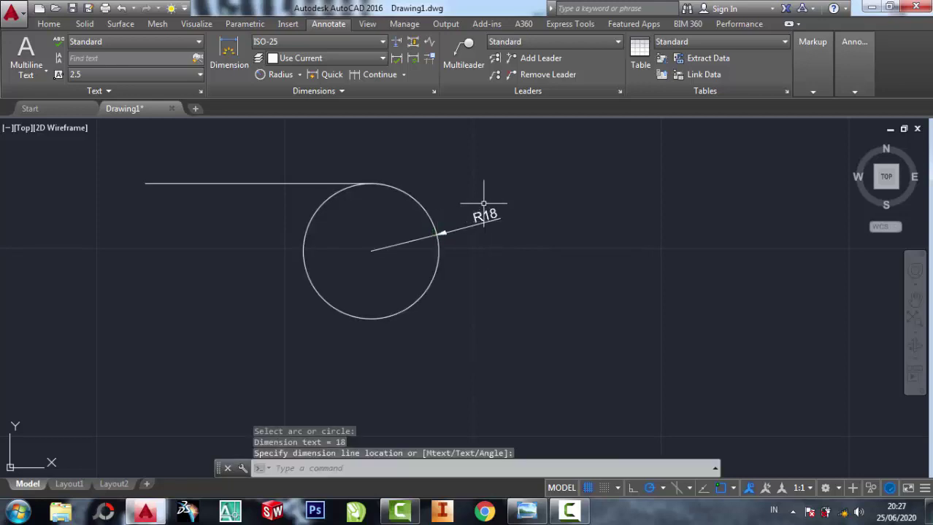
pyautogui.scroll(4, 482, 201)
pyautogui.scroll(-2, 482, 219)
# Step: Erase the R18 radius dimension
pyautogui.click(47, 24)
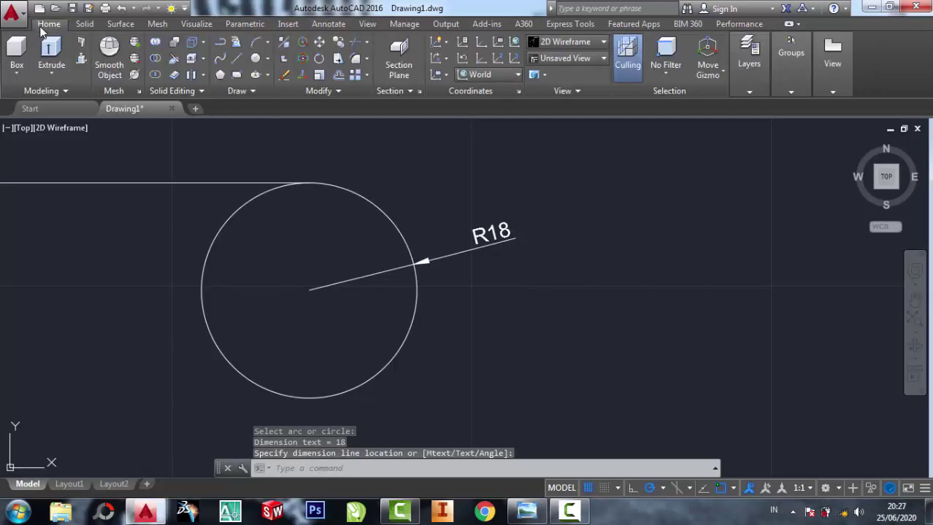
pyautogui.click(284, 77)
pyautogui.click(557, 299)
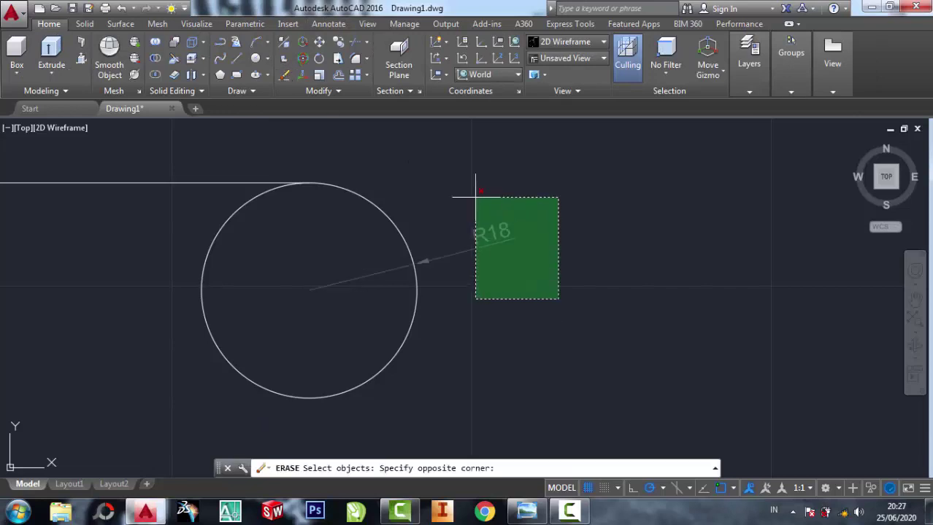
pyautogui.click(476, 194)
pyautogui.press('Return')
pyautogui.scroll(-2, 476, 197)
# Step: Copy the top line down to the circle's bottom quadrant
pyautogui.click(318, 42)
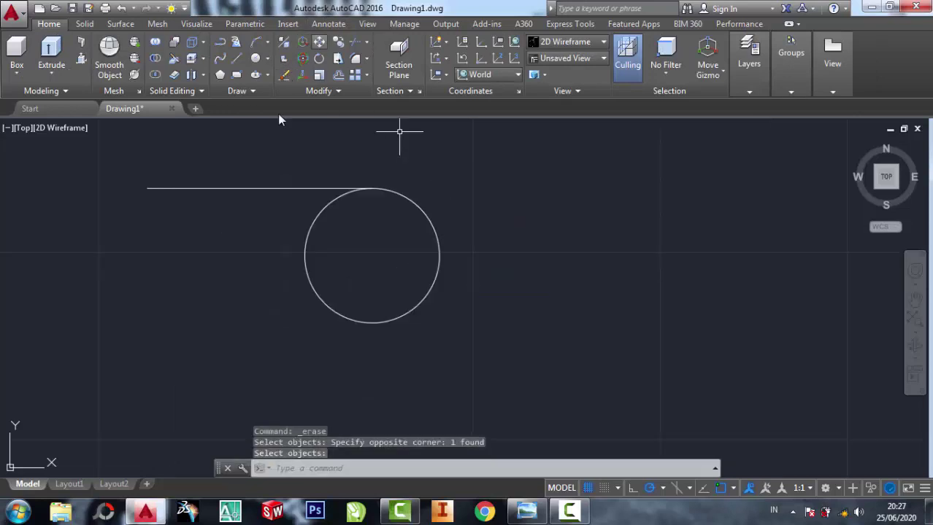
pyautogui.click(266, 191)
pyautogui.click(262, 166)
pyautogui.press('Return')
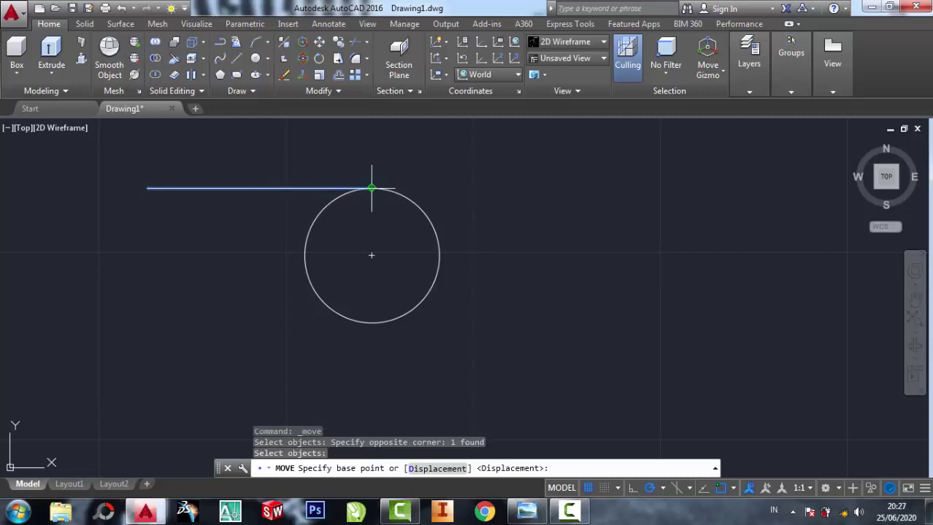
pyautogui.click(338, 42)
pyautogui.click(281, 220)
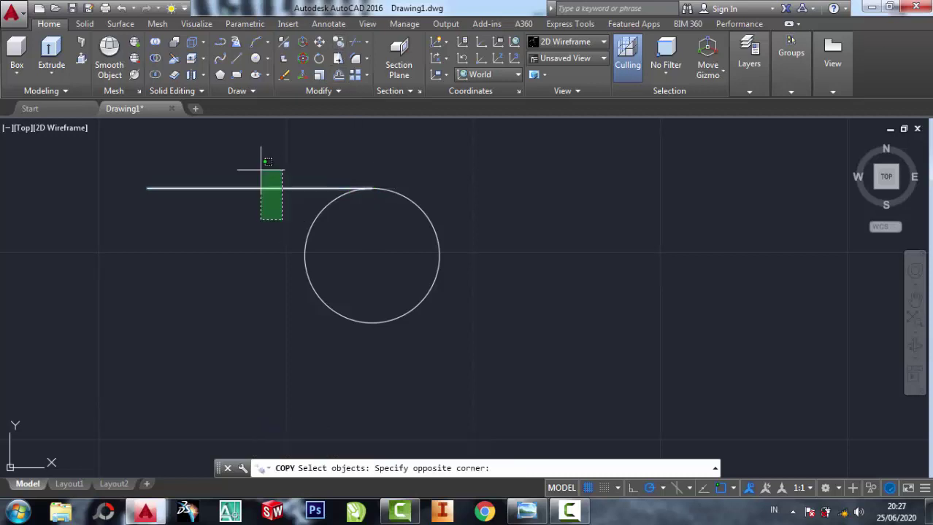
pyautogui.click(263, 157)
pyautogui.press('Return')
pyautogui.click(371, 189)
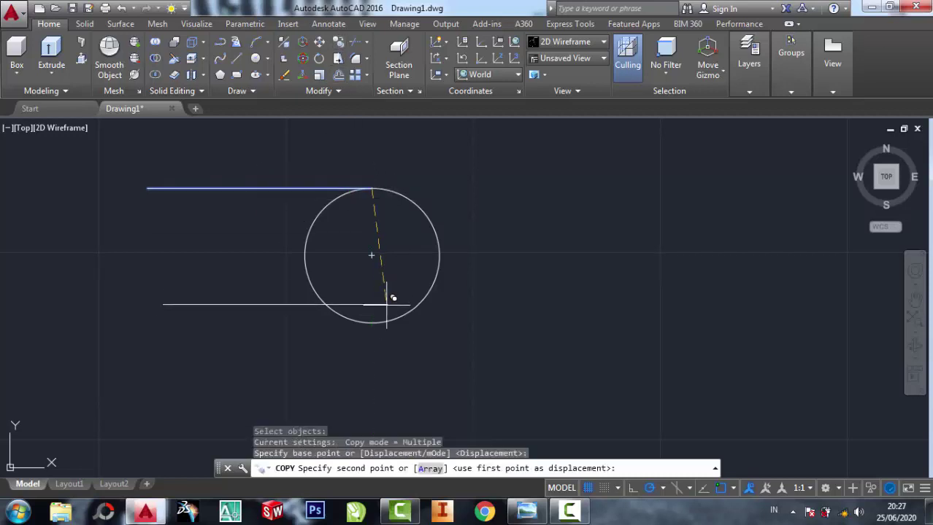
pyautogui.click(372, 322)
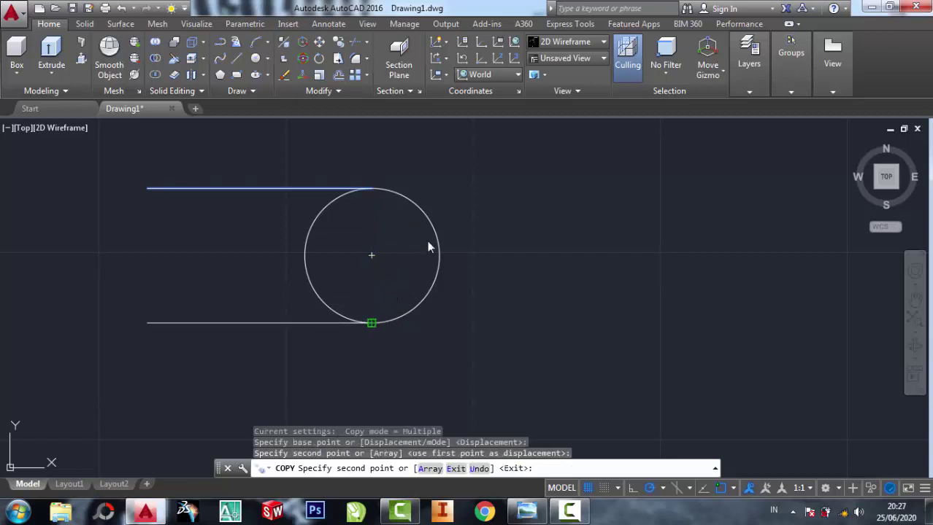
pyautogui.rightClick(370, 133)
pyautogui.click(402, 138)
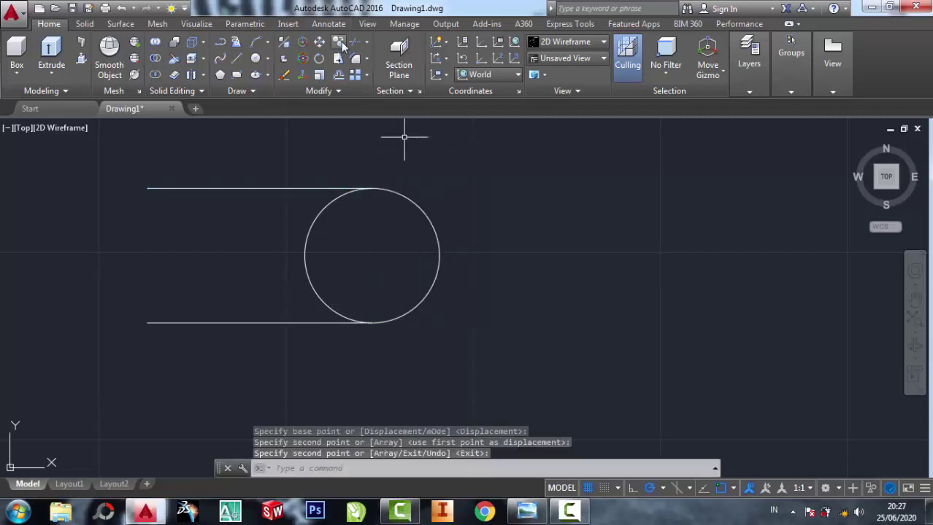
# Step: Copy the circle from its top point to the top line's left endpoint
pyautogui.click(338, 42)
pyautogui.click(459, 257)
pyautogui.click(419, 245)
pyautogui.press('Return')
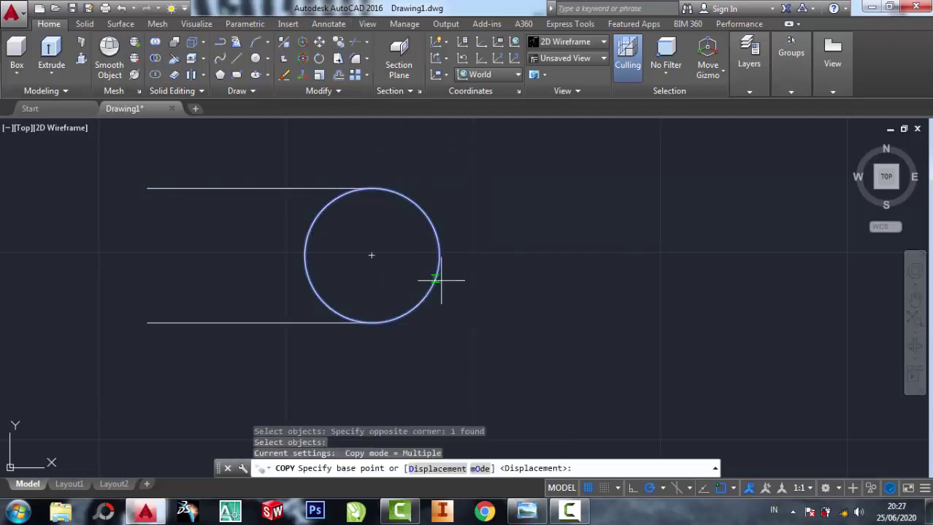
pyautogui.click(371, 188)
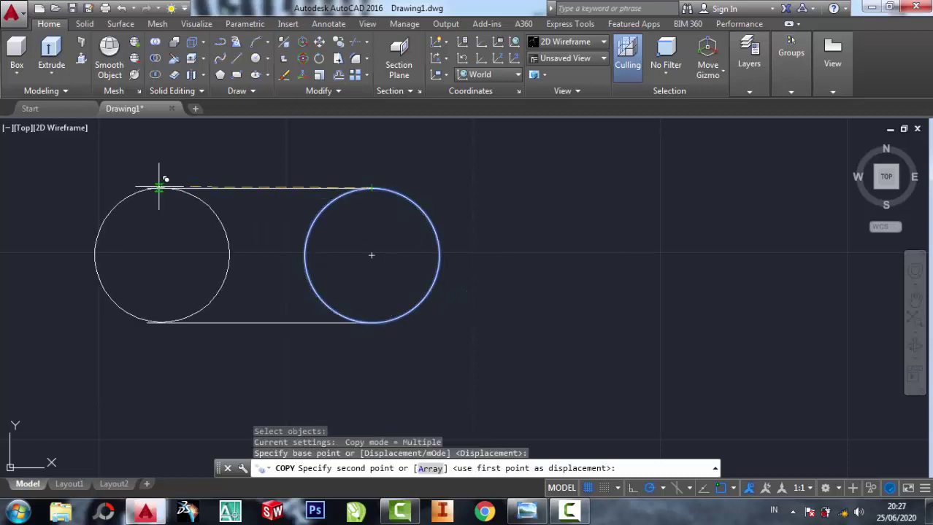
pyautogui.click(146, 188)
pyautogui.rightClick(147, 188)
pyautogui.click(181, 197)
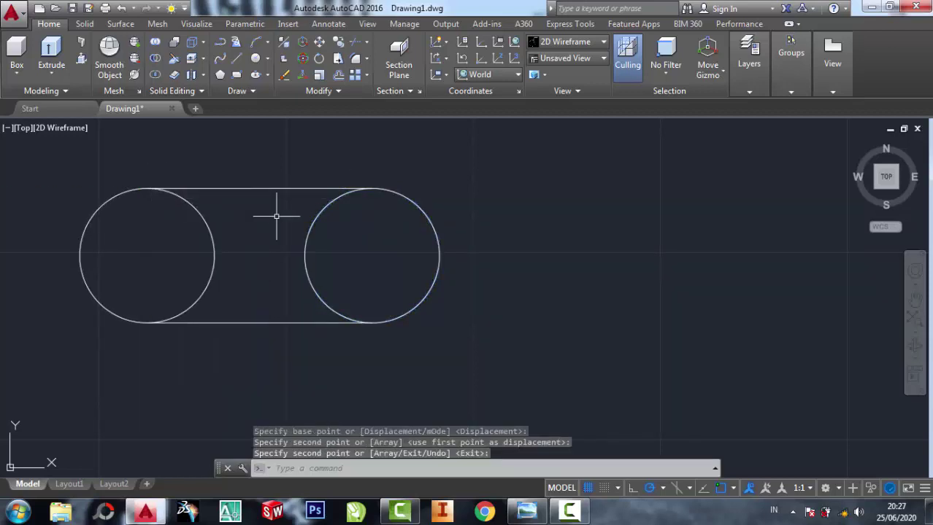
pyautogui.moveTo(281, 278); pyautogui.dragTo(381, 257, button='middle')
# Step: Copy the bottom line 12 units upward to form the notch edge
pyautogui.click(526, 511)
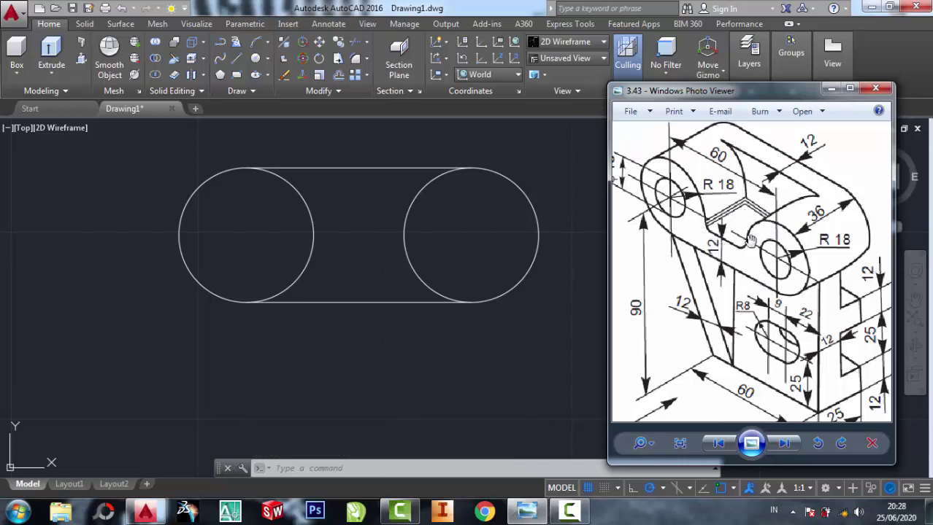
pyautogui.click(409, 158)
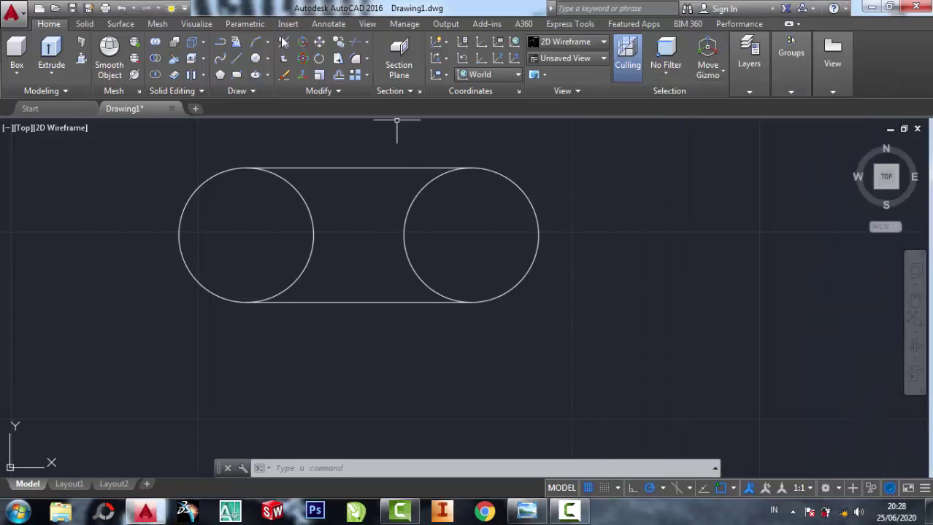
pyautogui.click(323, 43)
pyautogui.click(410, 323)
pyautogui.click(386, 291)
pyautogui.press('Return')
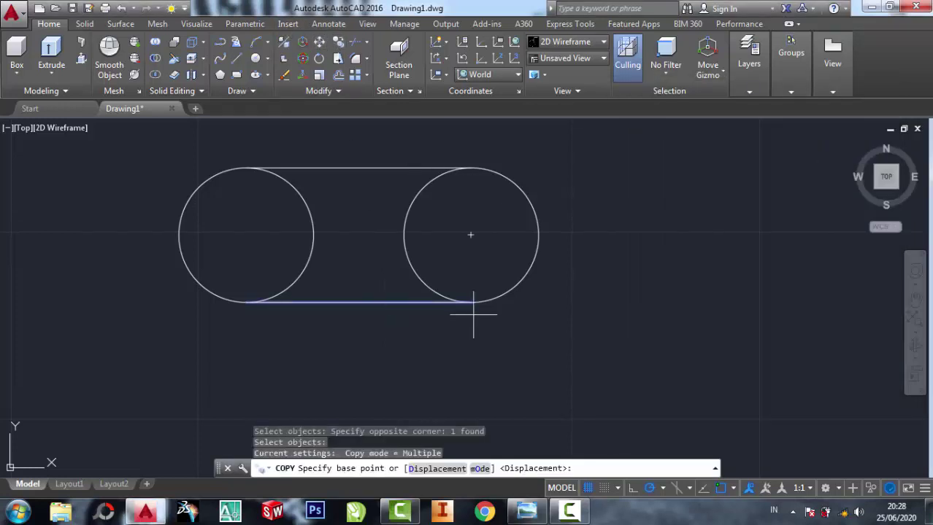
pyautogui.click(470, 302)
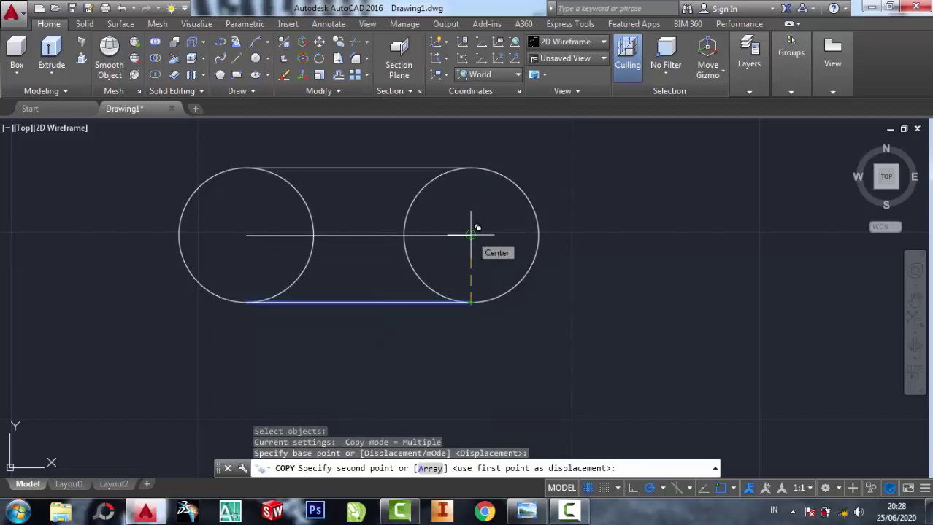
pyautogui.write('12')
pyautogui.press('Return')
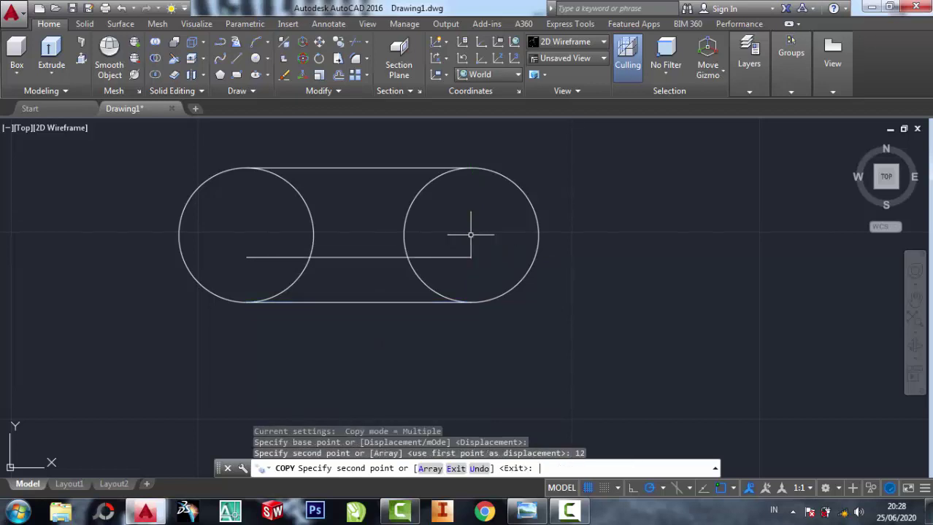
pyautogui.press('Return')
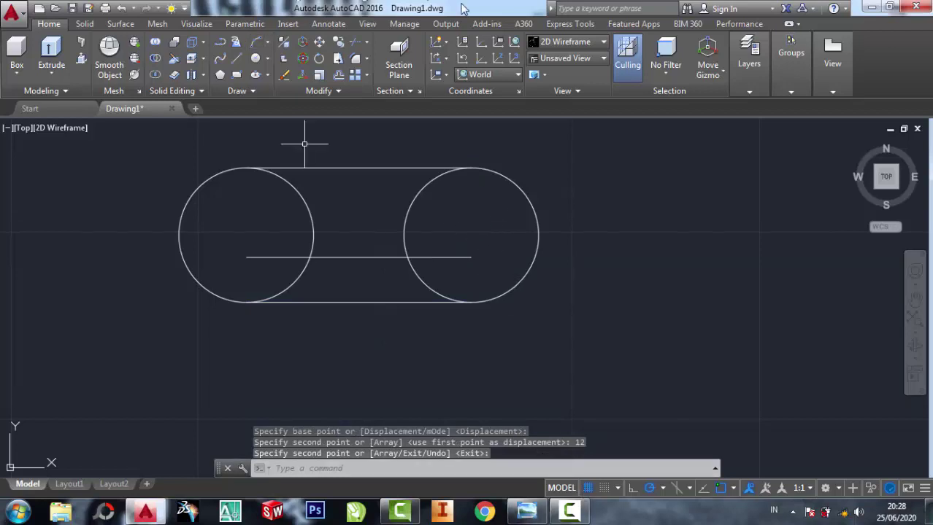
# Step: Erase the top tangent line and trim the middle line inside the left circle
pyautogui.click(284, 75)
pyautogui.click(364, 184)
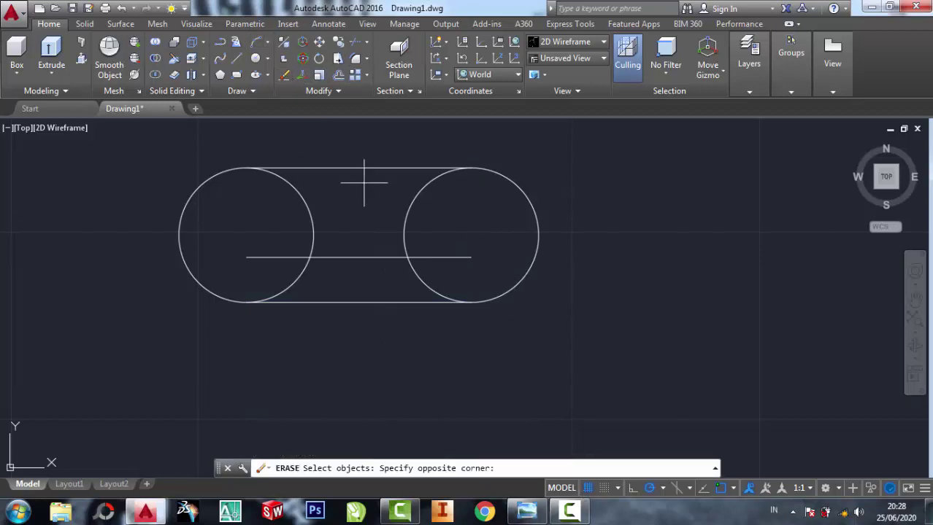
pyautogui.click(357, 161)
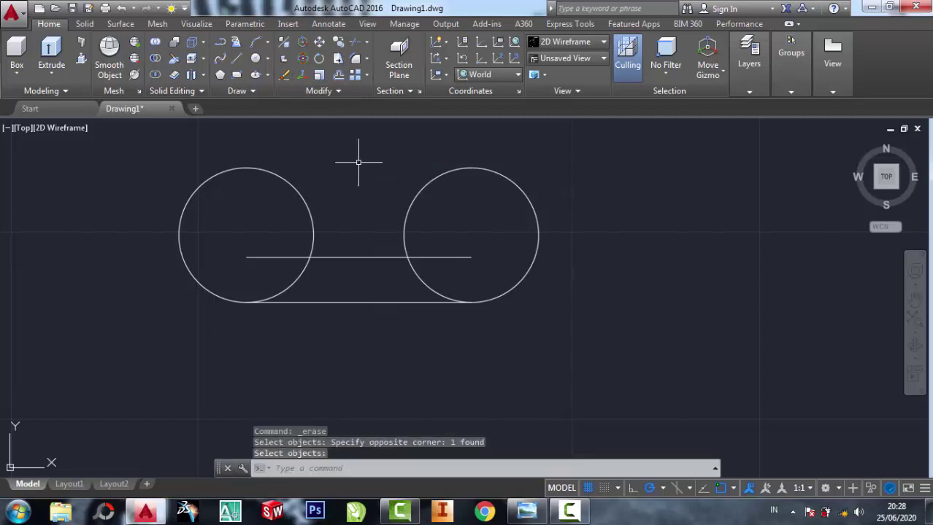
pyautogui.click(357, 43)
pyautogui.click(484, 277)
pyautogui.click(249, 205)
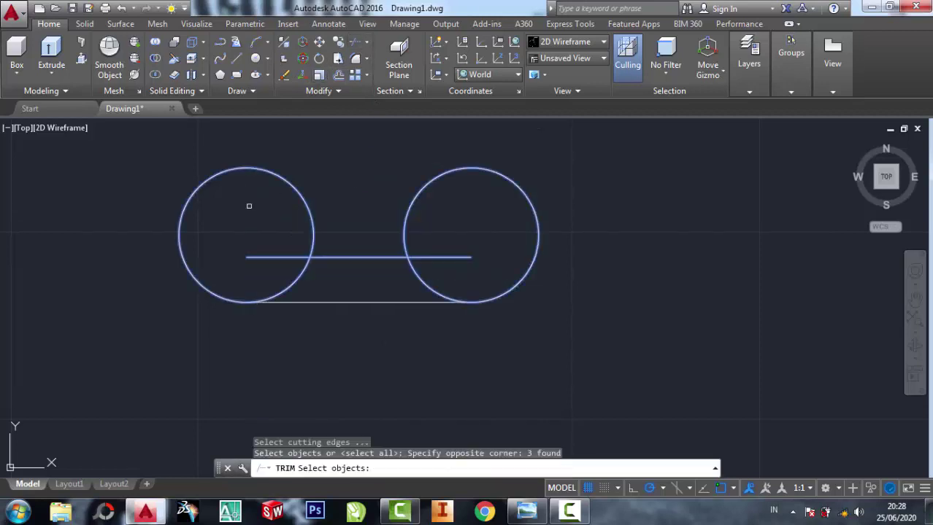
pyautogui.press('Return')
pyautogui.click(275, 257)
pyautogui.click(303, 273)
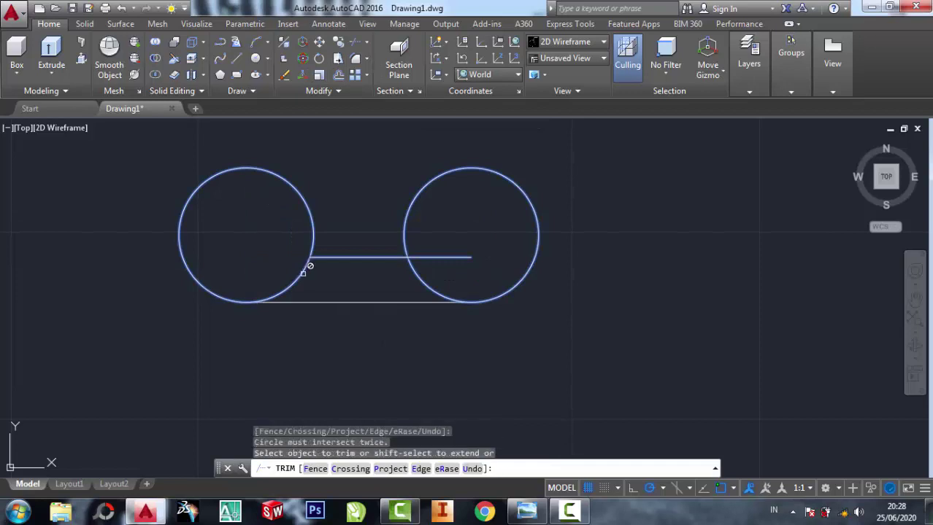
# Step: Trim the middle line back to the right circle
pyautogui.scroll(4, 303, 270)
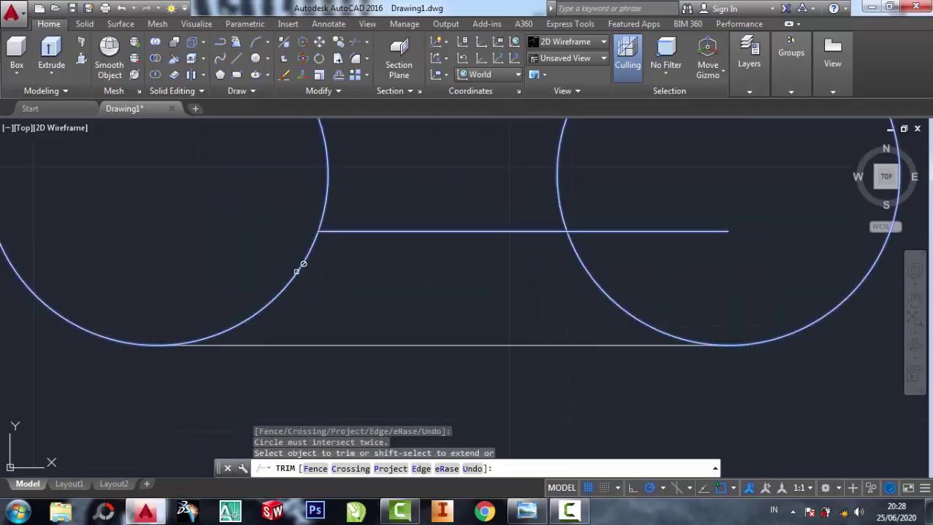
pyautogui.scroll(2, 291, 286)
pyautogui.click(290, 286)
pyautogui.scroll(2, 169, 243)
pyautogui.click(157, 252)
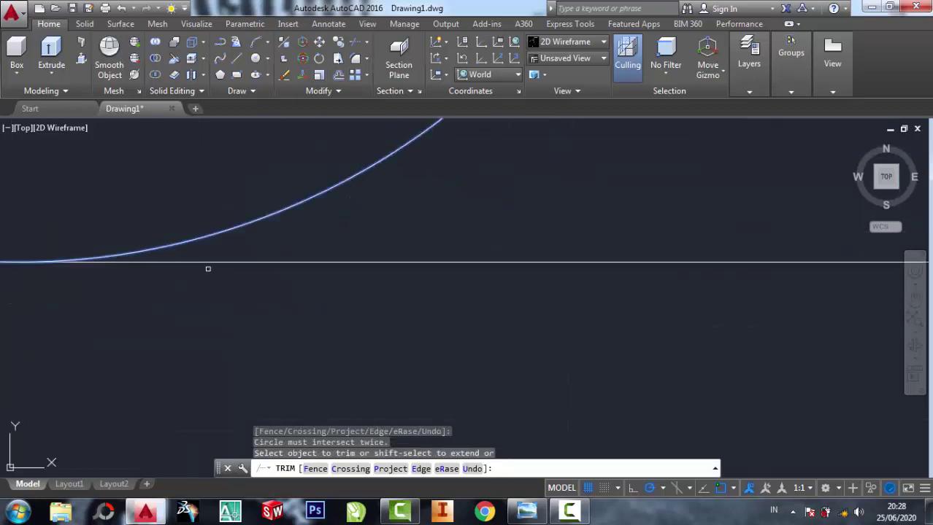
pyautogui.scroll(-3, 208, 269)
pyautogui.click(376, 246)
pyautogui.click(456, 234)
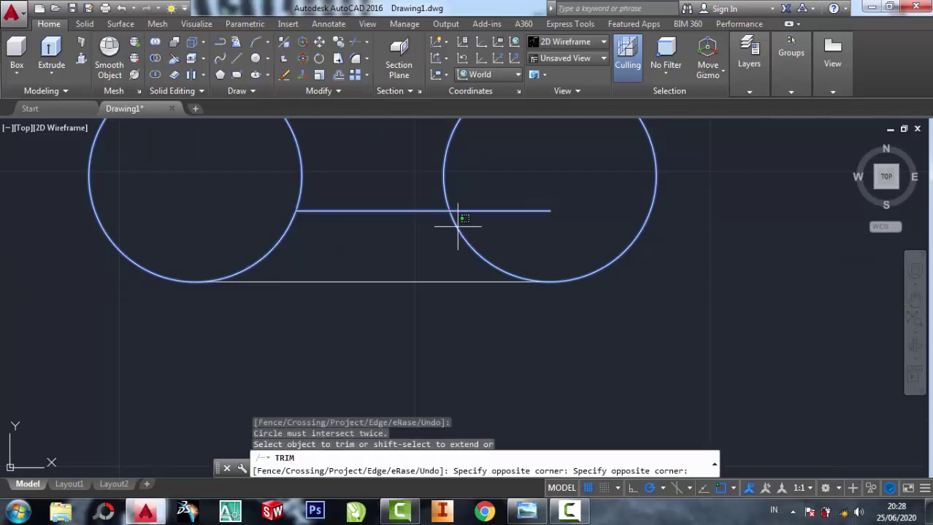
pyautogui.click(463, 216)
pyautogui.click(505, 223)
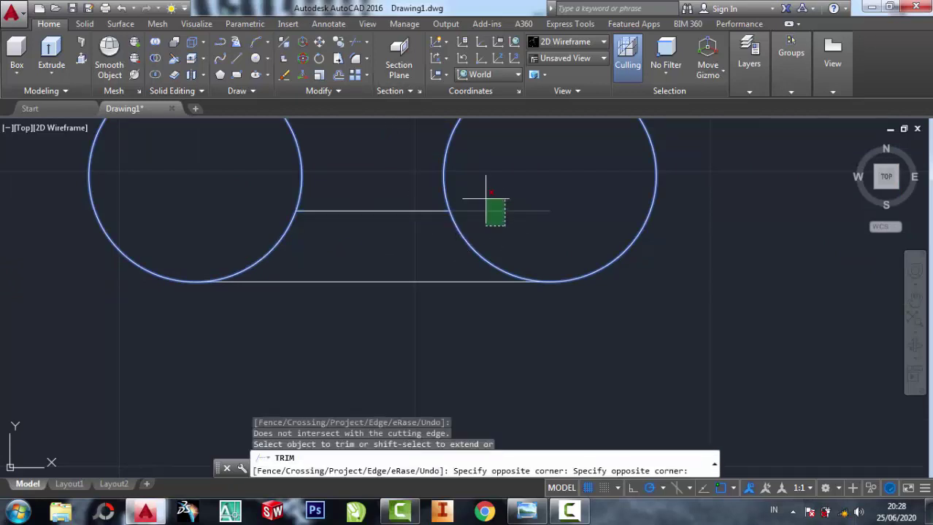
pyautogui.click(493, 173)
pyautogui.rightClick(493, 175)
pyautogui.click(516, 175)
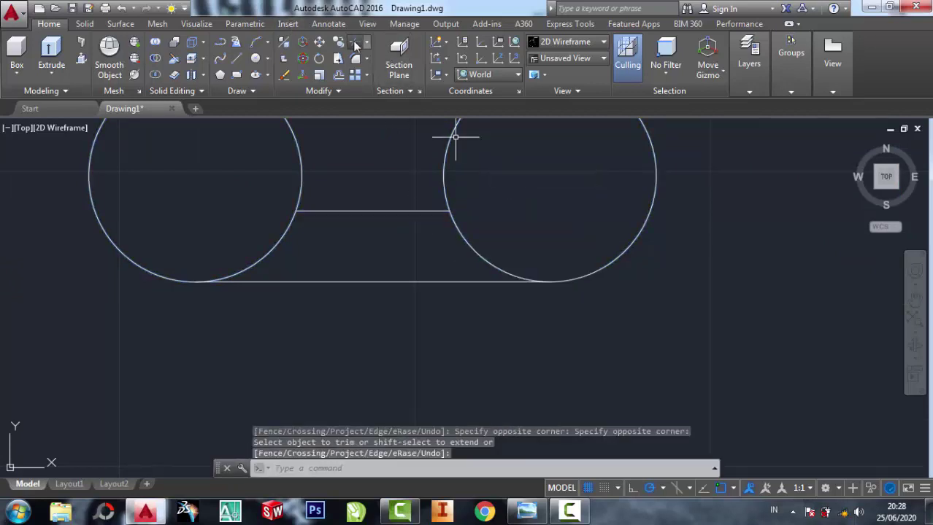
# Step: Trim away both circles' inner lower arcs to close the notched two-lobe profile
pyautogui.press('Return')
pyautogui.click(517, 344)
pyautogui.click(222, 199)
pyautogui.press('Return')
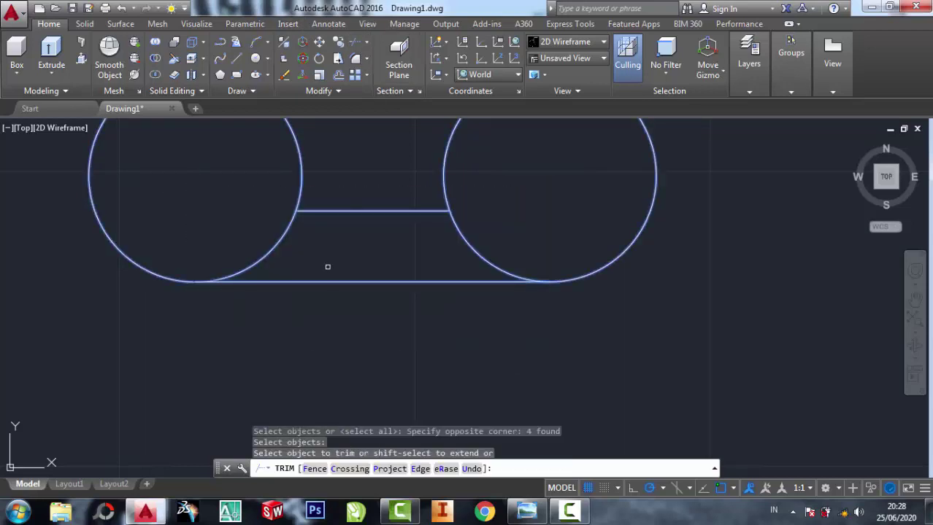
pyautogui.click(325, 263)
pyautogui.click(253, 234)
pyautogui.click(474, 231)
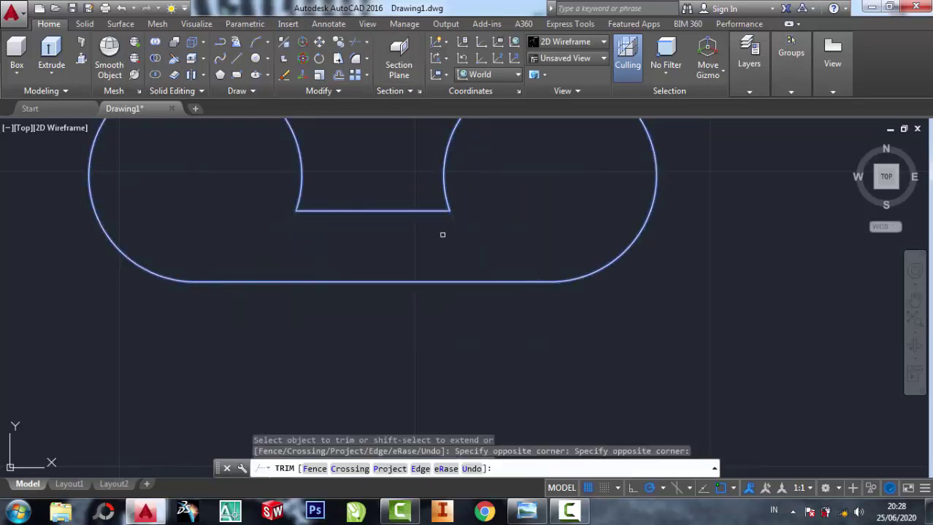
pyautogui.rightClick(515, 189)
pyautogui.click(532, 205)
pyautogui.scroll(-1, 513, 250)
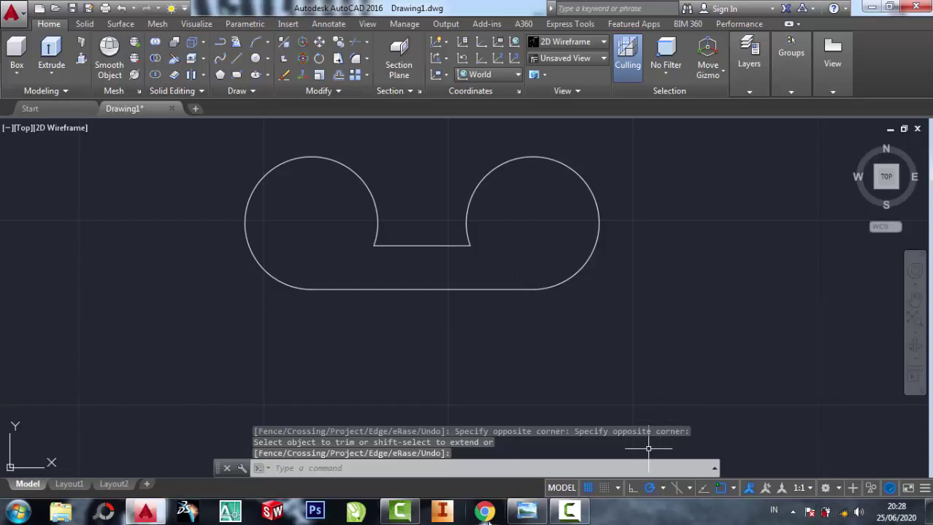
# Step: Reopen the bracket reference drawing and zoom to read the ϕ18 hole dimension
pyautogui.click(527, 511)
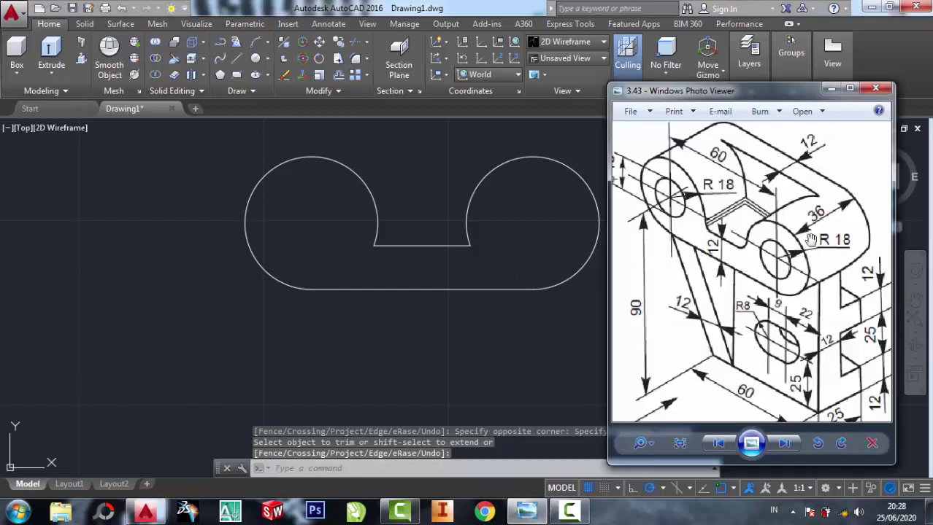
pyautogui.scroll(-2, 649, 191)
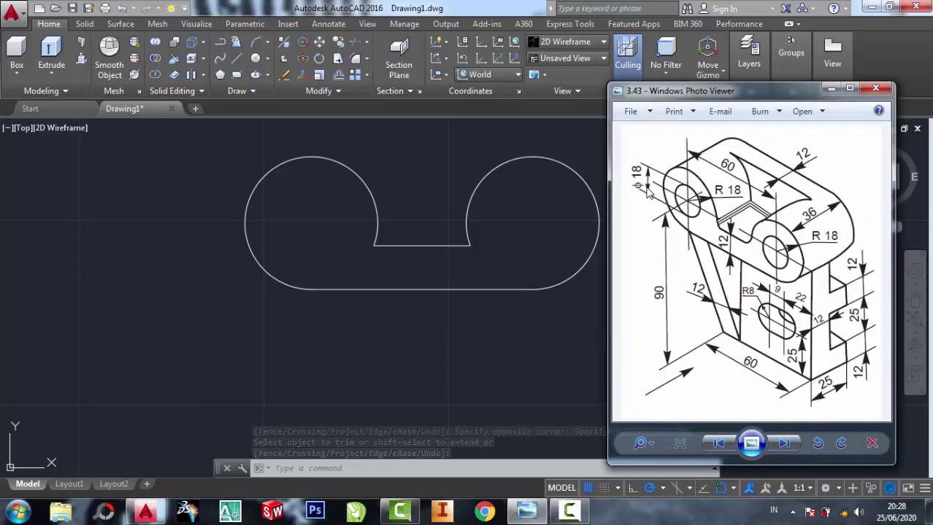
pyautogui.scroll(1, 648, 193)
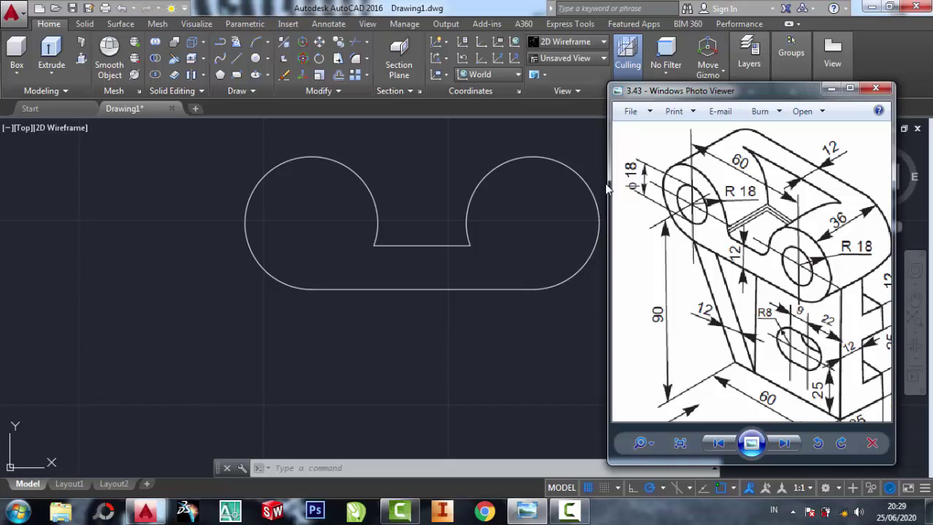
# Step: Draw a small hole circle centred on the left lobe's arc centre
pyautogui.click(256, 63)
pyautogui.click(256, 60)
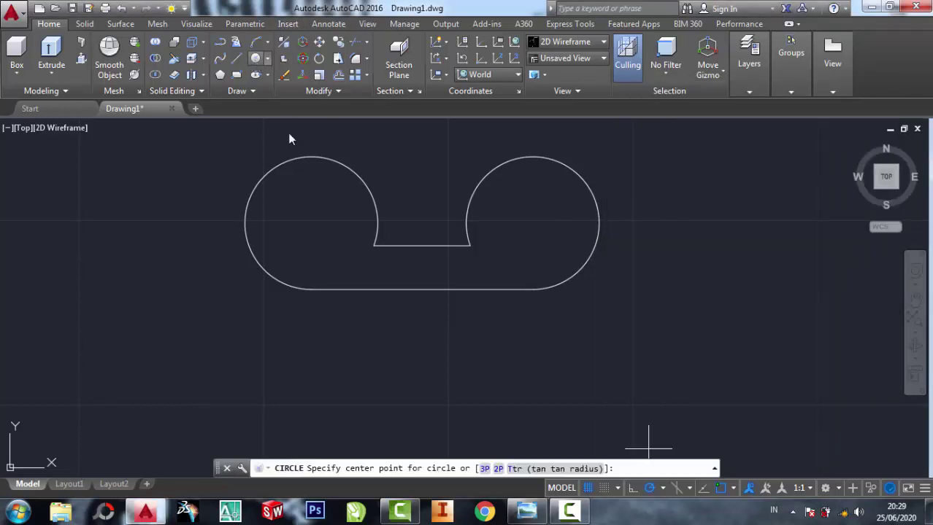
pyautogui.click(310, 224)
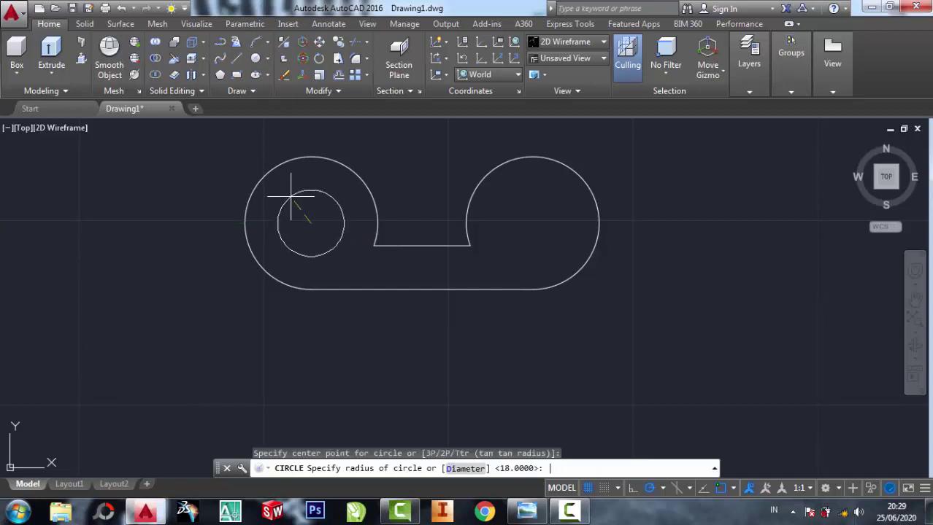
pyautogui.click(292, 197)
# Step: Copy the hole circle with CO from its centre to the right lobe's centre
pyautogui.write('co')
pyautogui.press('Return')
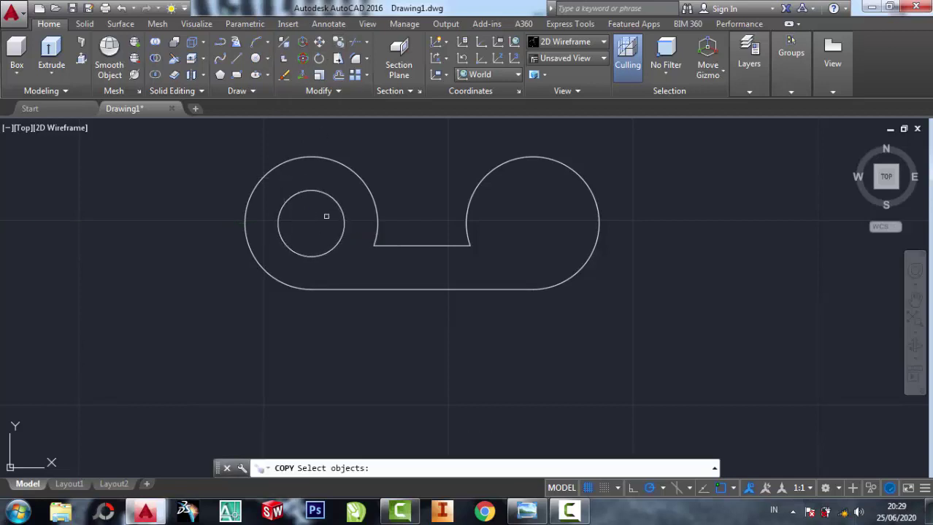
pyautogui.click(326, 216)
pyautogui.click(299, 187)
pyautogui.press('Return')
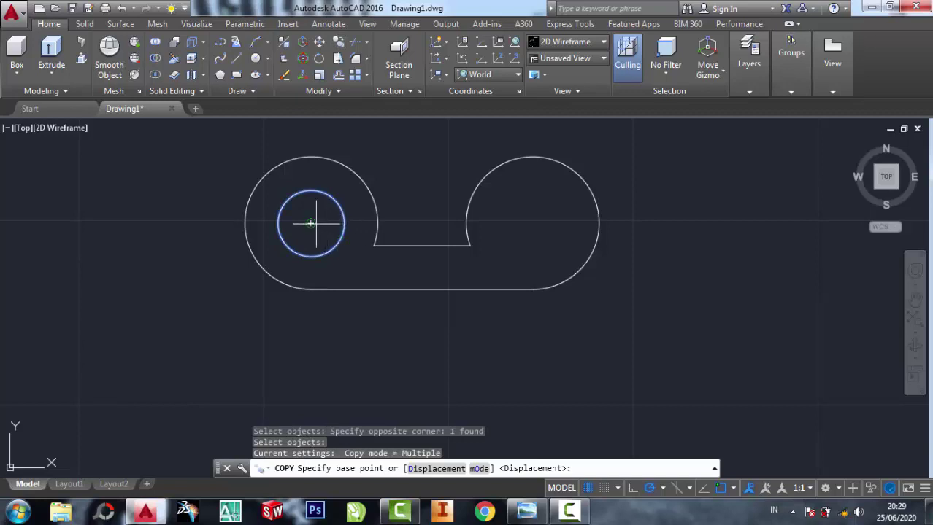
pyautogui.click(311, 224)
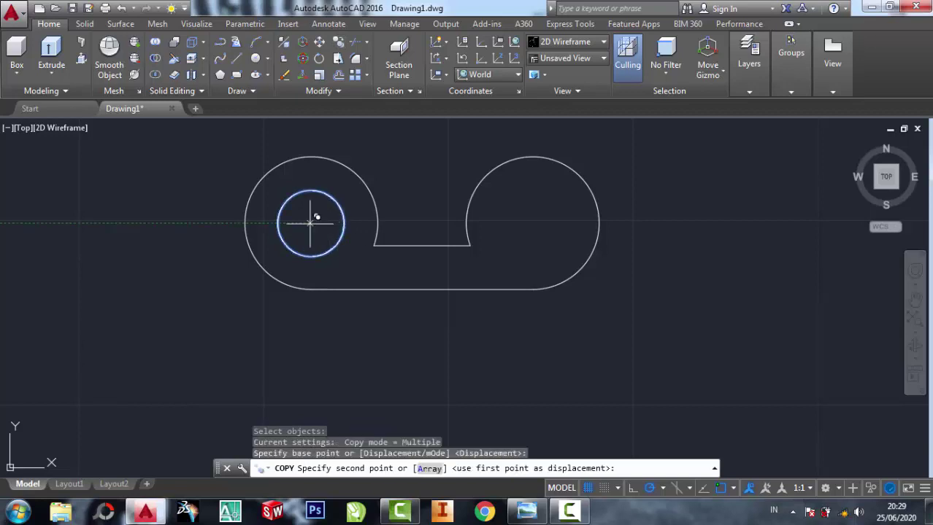
pyautogui.click(535, 220)
pyautogui.rightClick(537, 228)
pyautogui.click(557, 235)
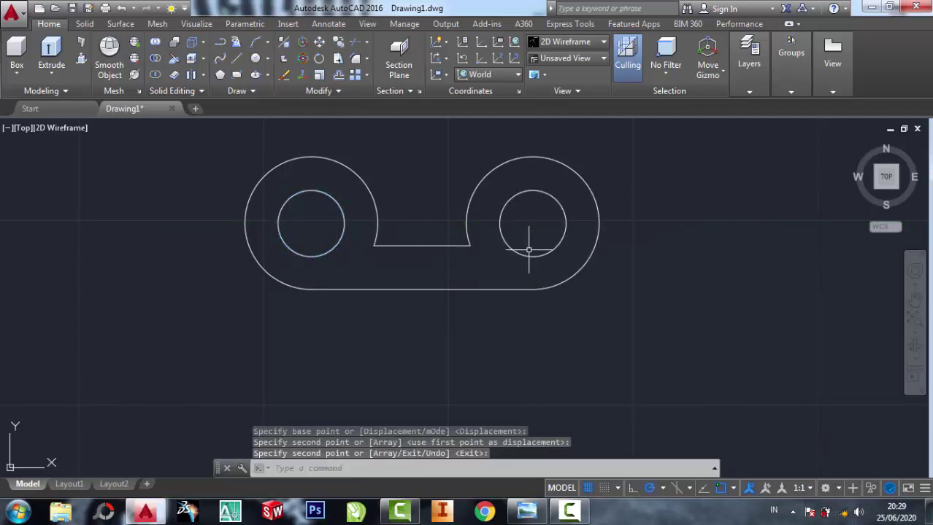
pyautogui.scroll(-3, 528, 249)
pyautogui.moveTo(672, 265); pyautogui.dragTo(433, 264, button='middle')
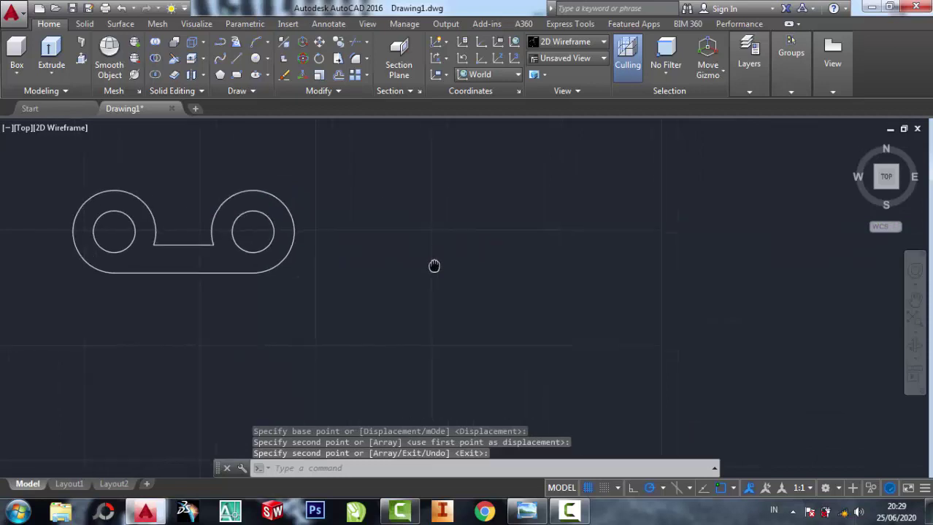
pyautogui.click(529, 511)
pyautogui.scroll(1, 859, 336)
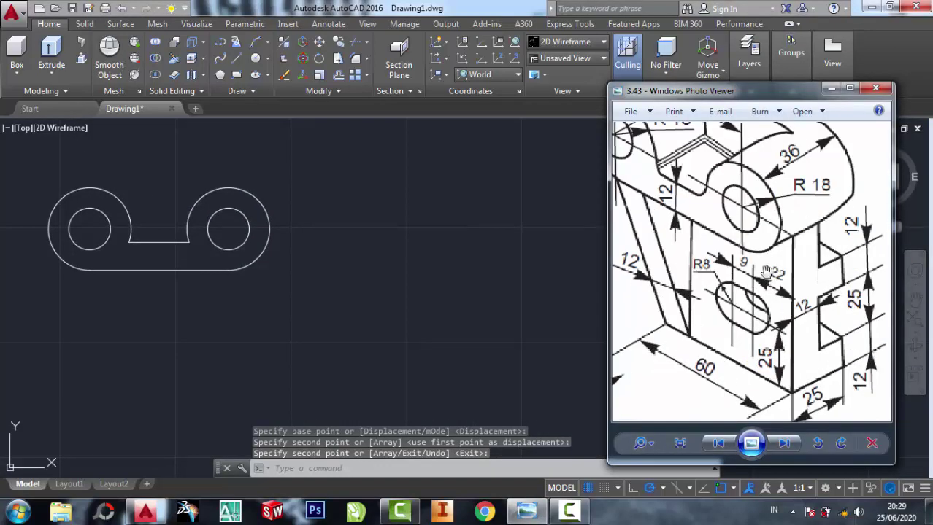
pyautogui.scroll(-1, 810, 346)
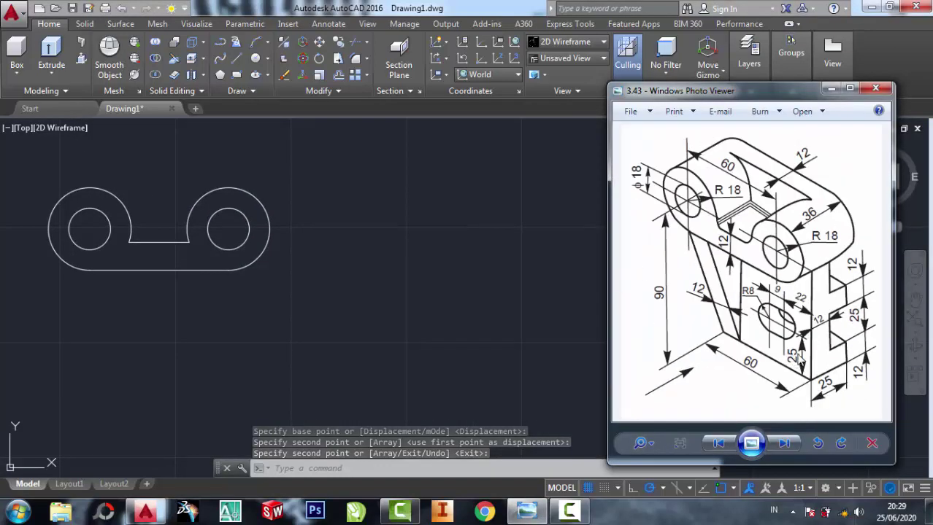
pyautogui.scroll(1, 842, 377)
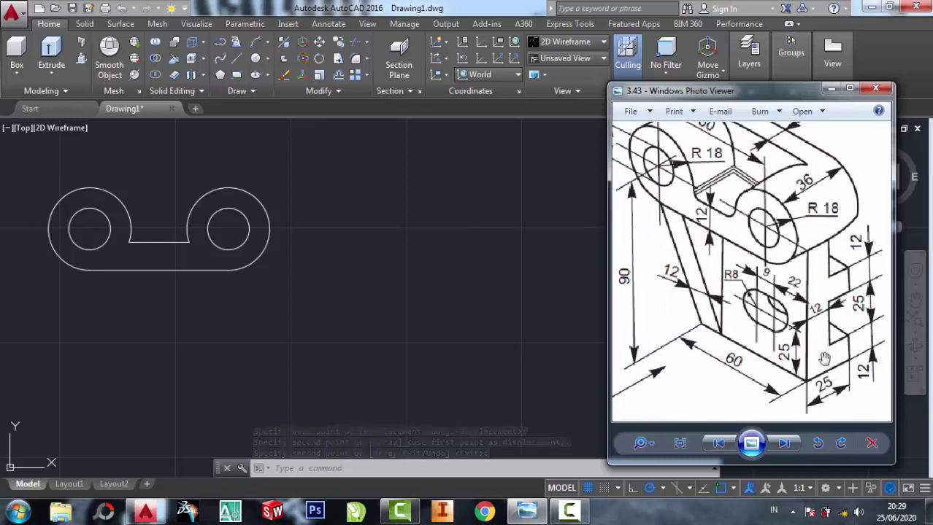
pyautogui.scroll(-1, 824, 358)
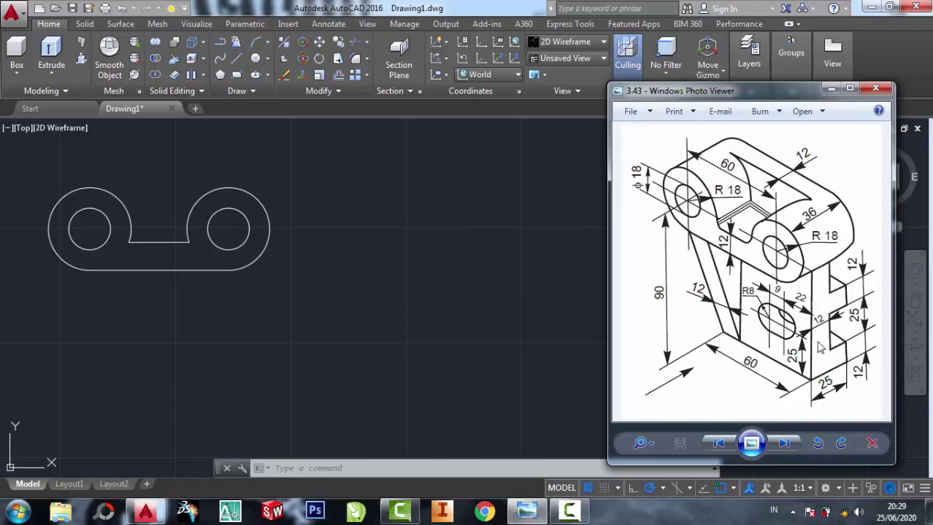
pyautogui.scroll(1, 836, 383)
pyautogui.scroll(-1, 832, 385)
pyautogui.hotkey('alt', 'Tab')
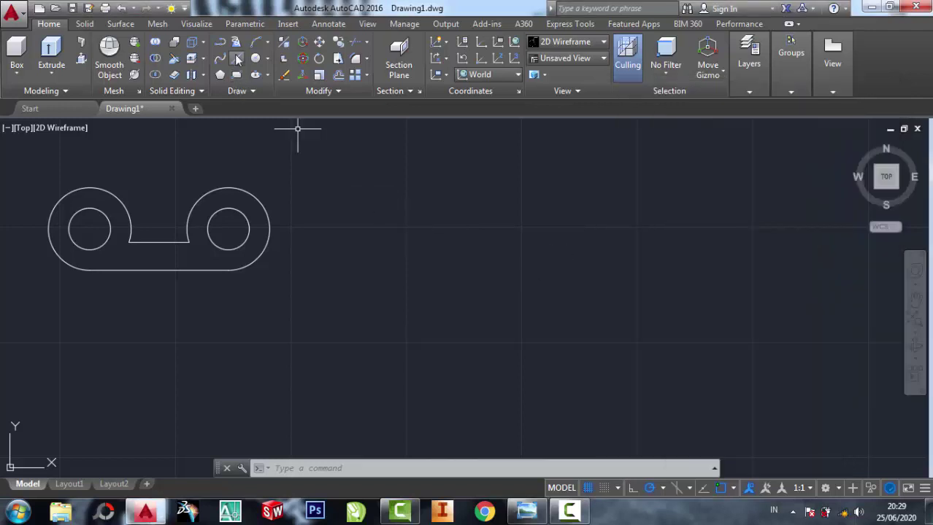
# Step: Draw a 90-unit horizontal line to begin the new profile
pyautogui.click(235, 58)
pyautogui.click(455, 289)
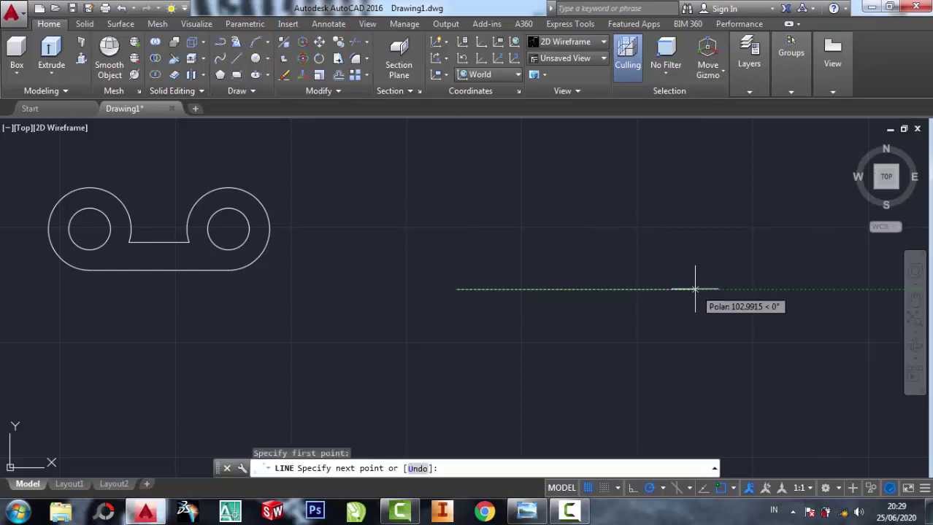
pyautogui.write('90')
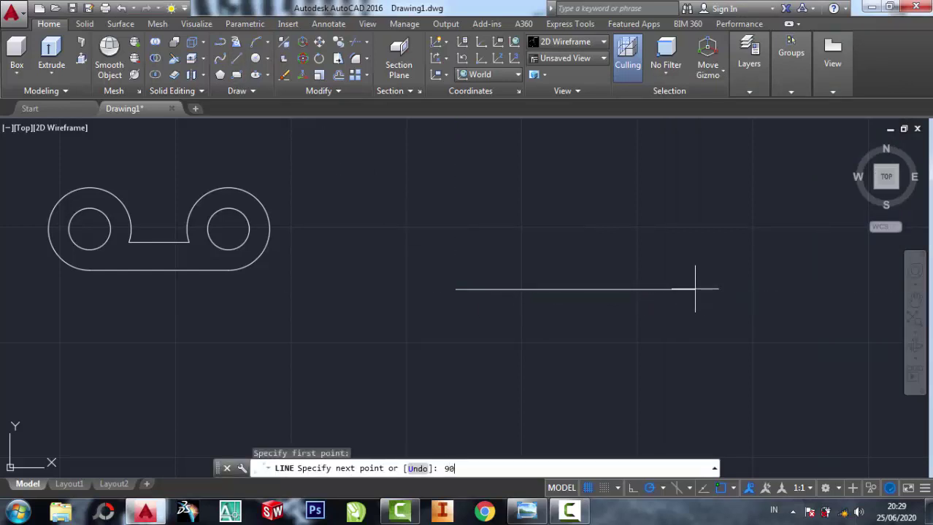
pyautogui.press('Return')
pyautogui.press('Return')
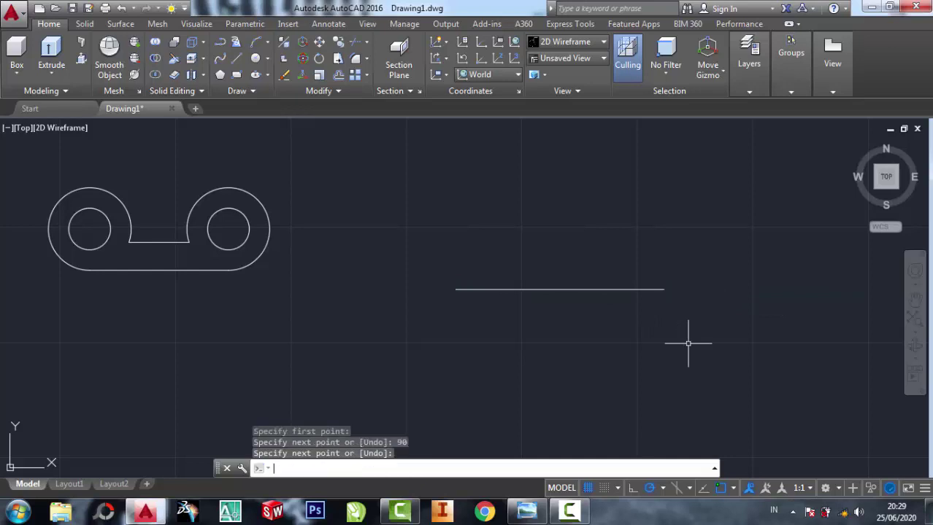
pyautogui.click(528, 514)
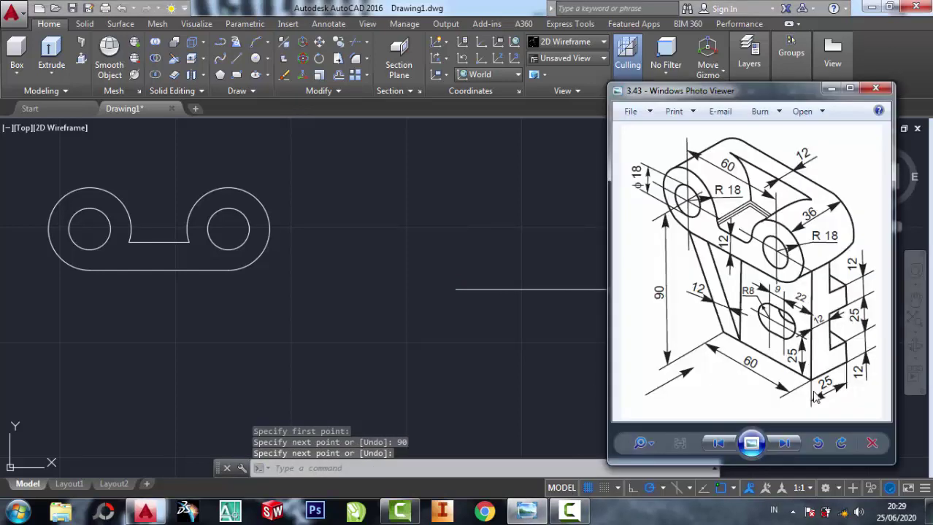
pyautogui.scroll(1, 827, 368)
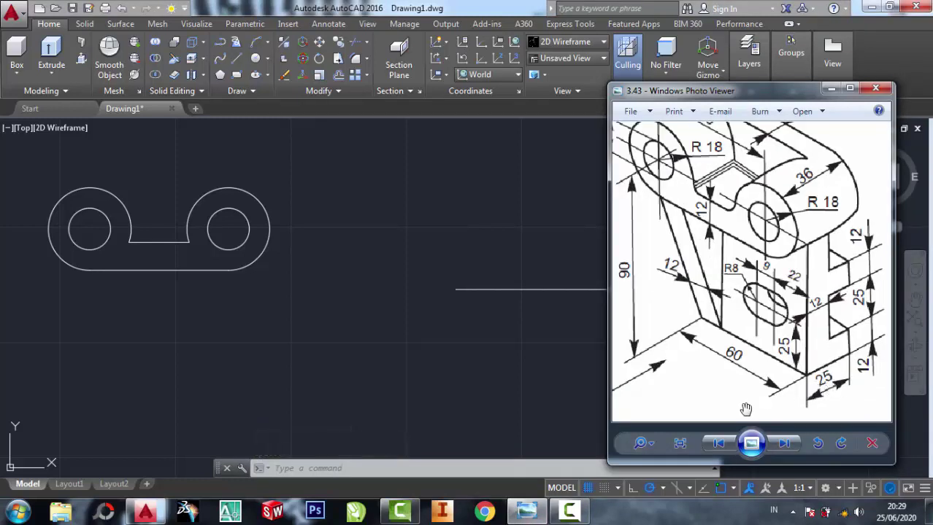
pyautogui.click(445, 212)
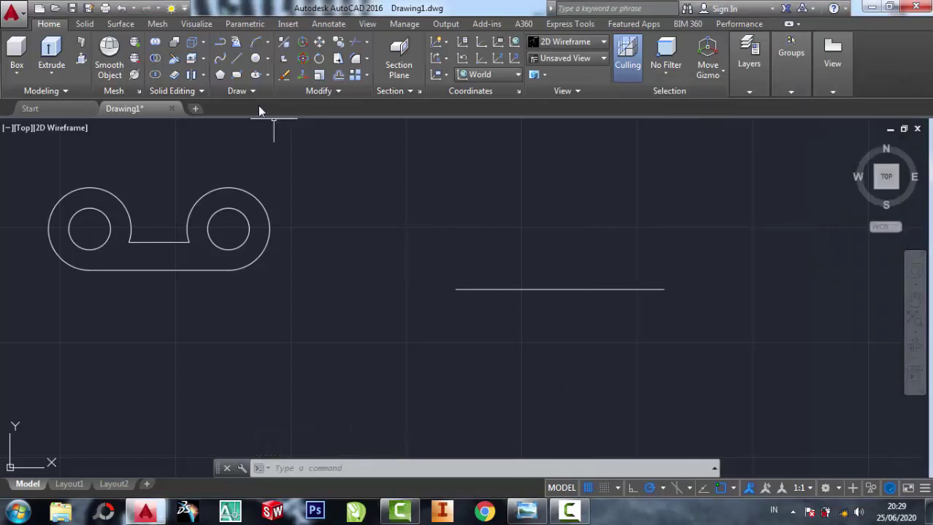
# Step: Draw a 25-unit line down from the left end of the 90-unit line
pyautogui.click(237, 58)
pyautogui.click(456, 289)
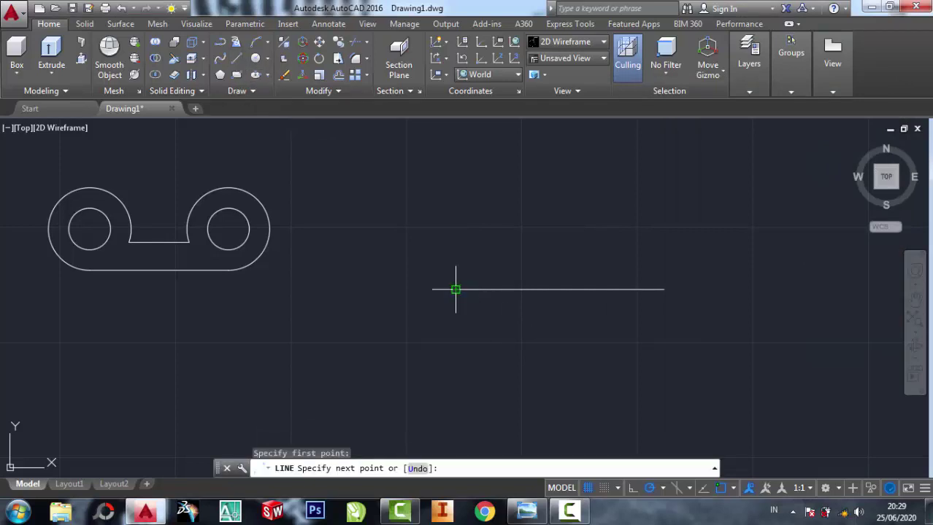
pyautogui.write('25')
pyautogui.press('Return')
pyautogui.press('Return')
pyautogui.click(528, 513)
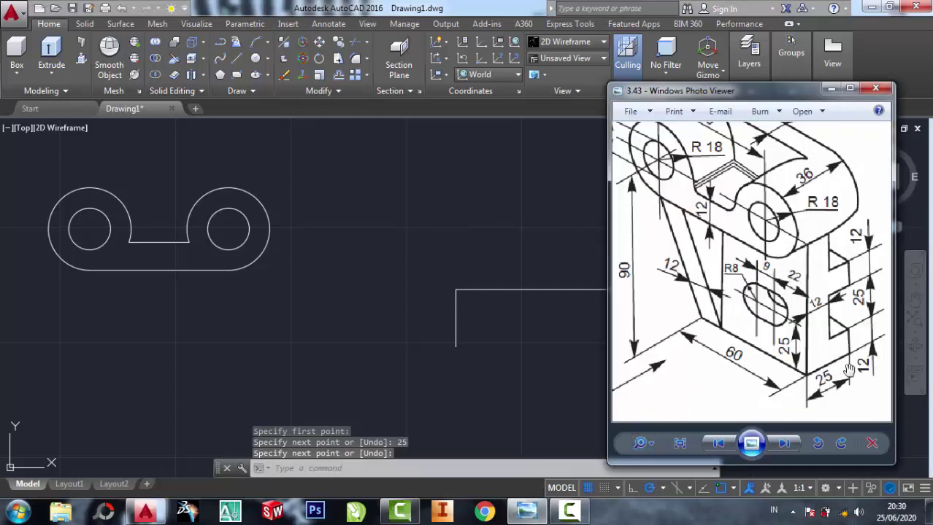
pyautogui.click(517, 227)
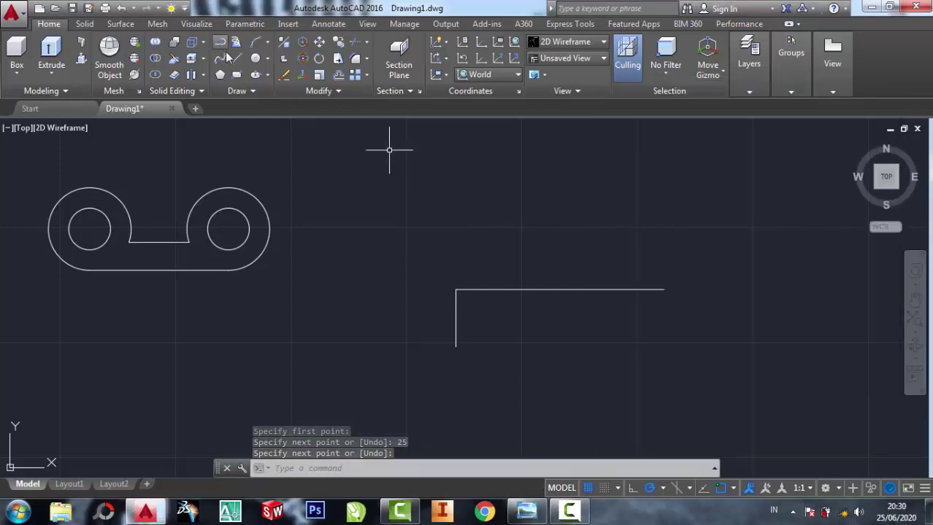
# Step: Add a 12-unit step to the right from the bottom of the vertical line
pyautogui.press('Return')
pyautogui.click(455, 348)
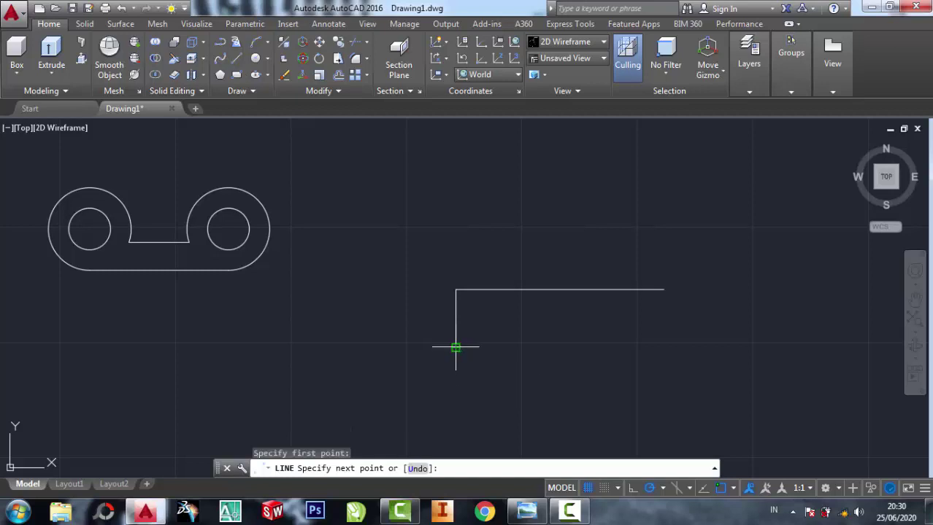
pyautogui.write('12')
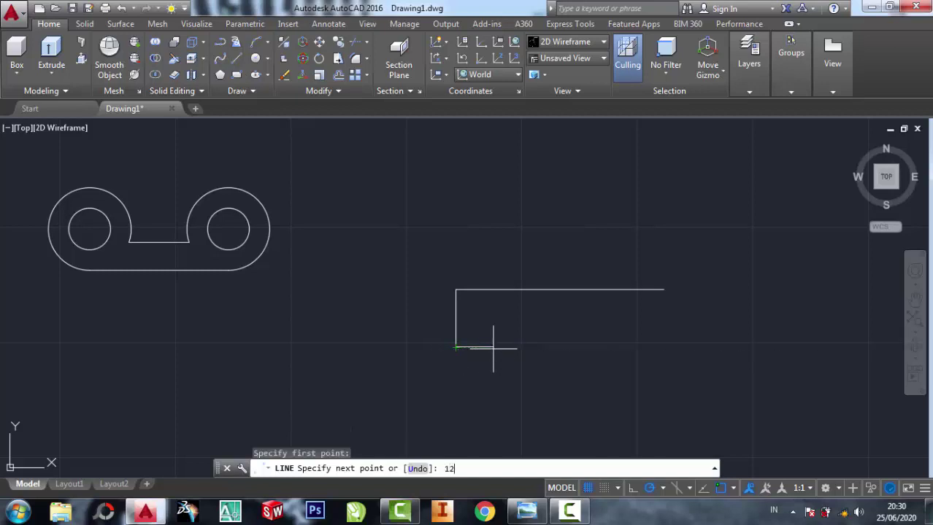
pyautogui.press('Return')
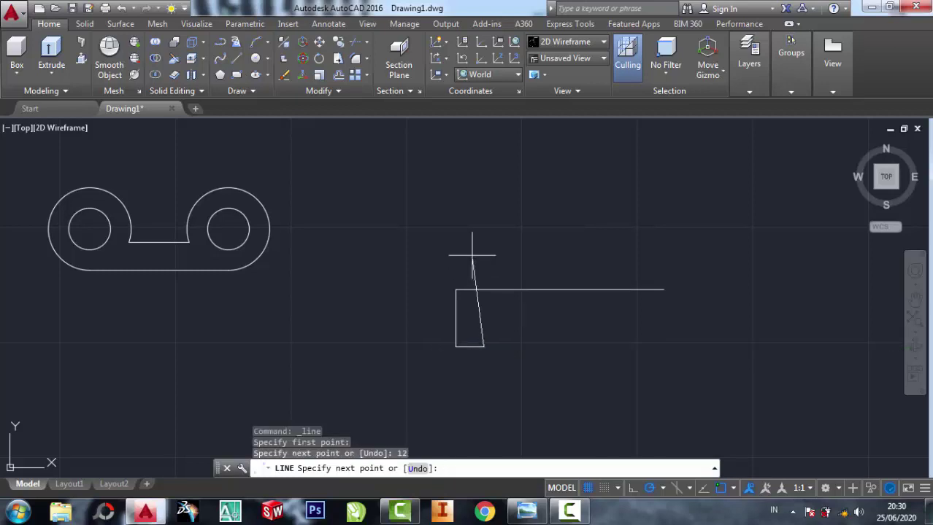
pyautogui.click(527, 511)
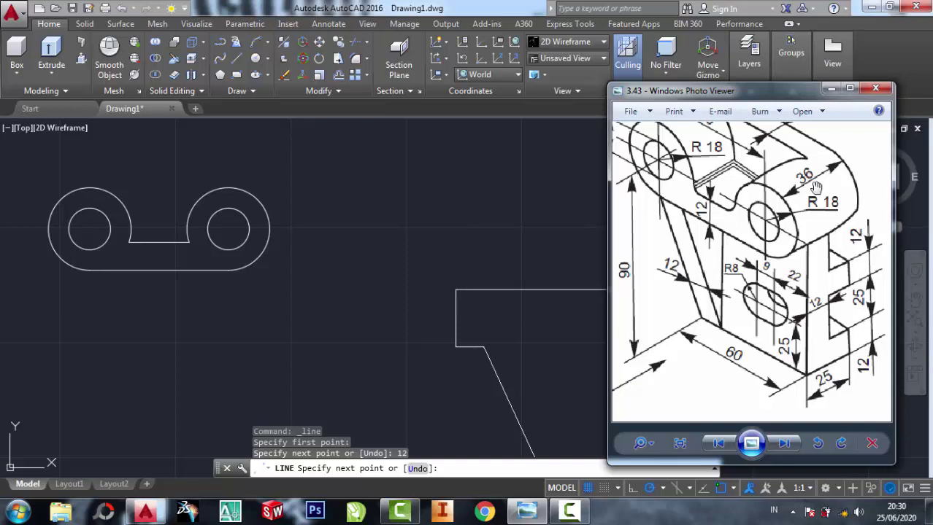
# Step: Continue the outline with a 13-unit vertical segment and a 25-unit horizontal segment
pyautogui.click(575, 219)
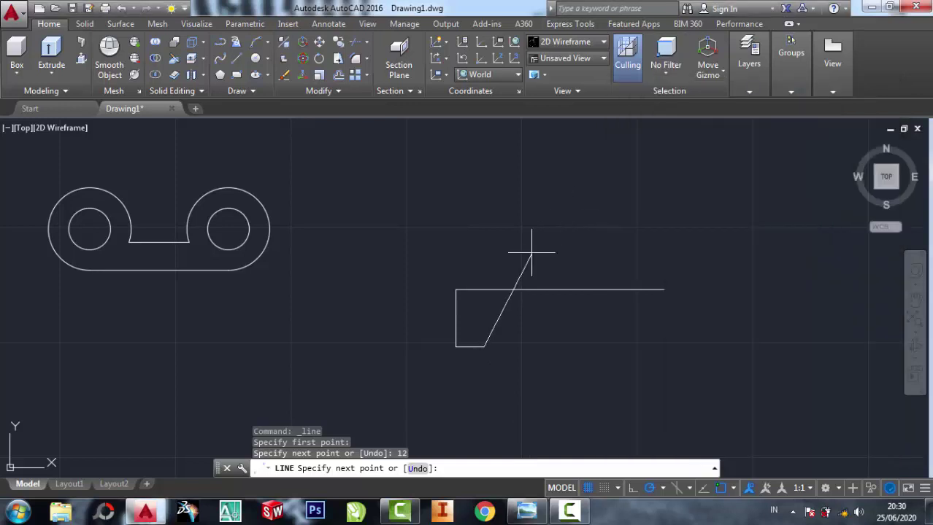
pyautogui.write('1')
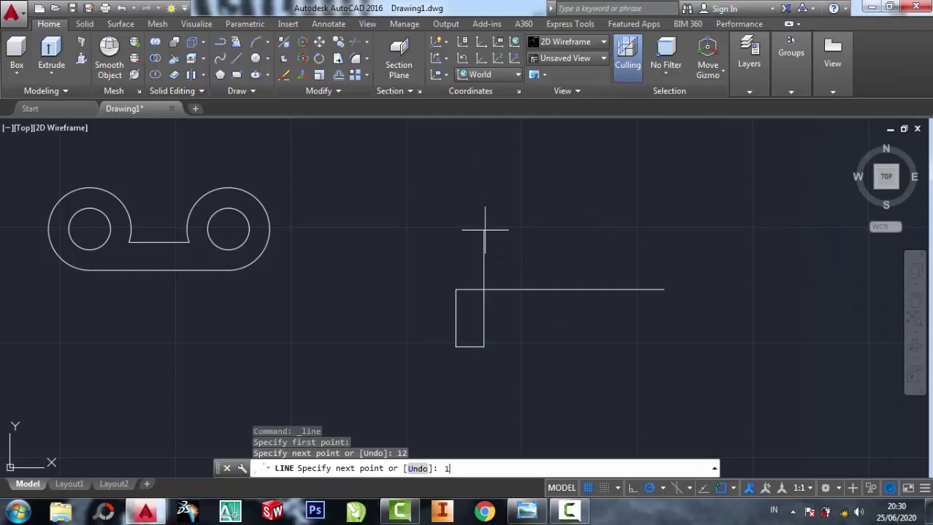
pyautogui.write('3')
pyautogui.press('Return')
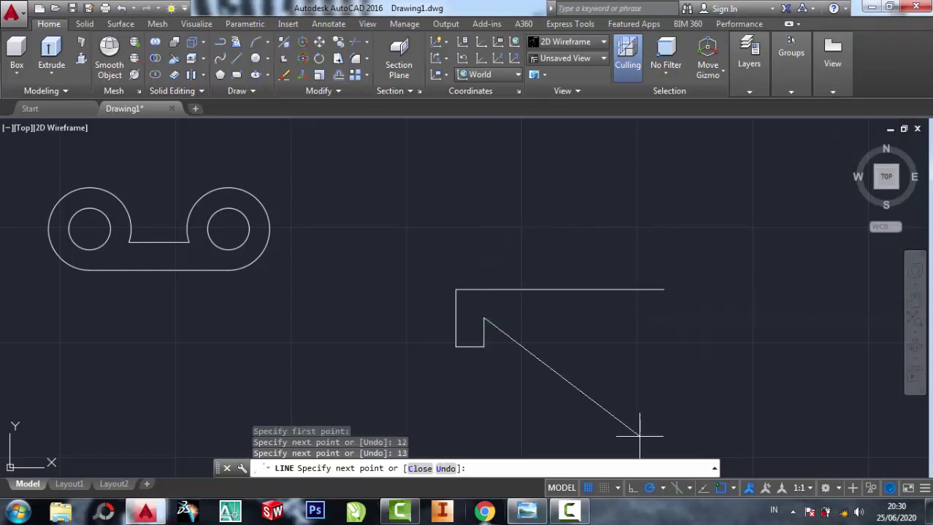
pyautogui.click(528, 513)
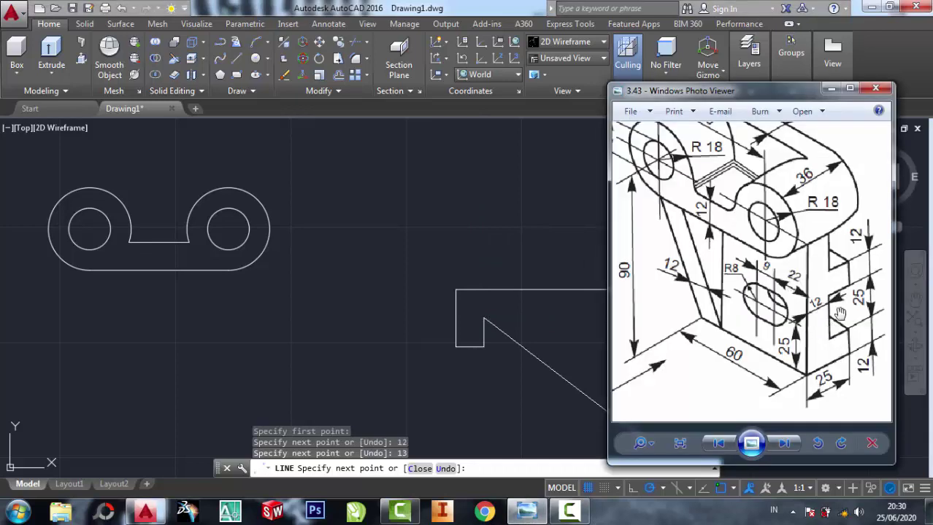
pyautogui.click(831, 89)
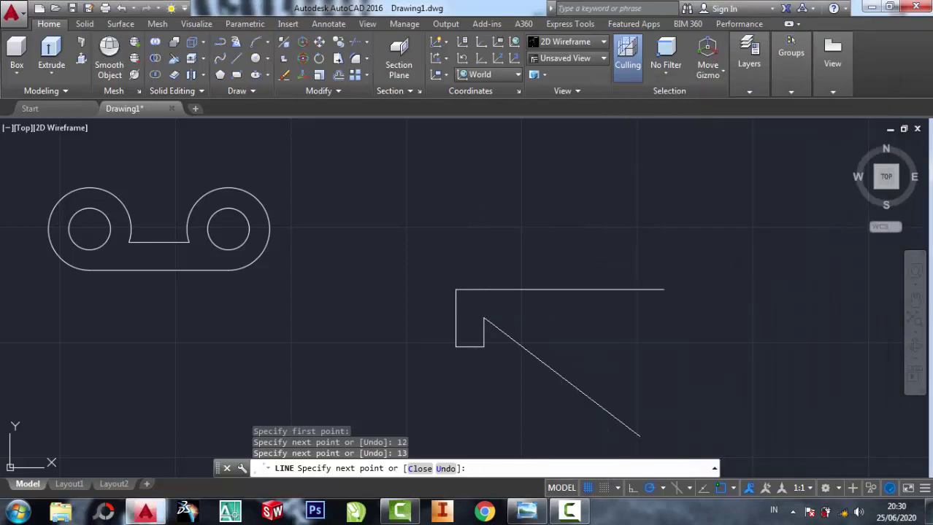
pyautogui.write('25')
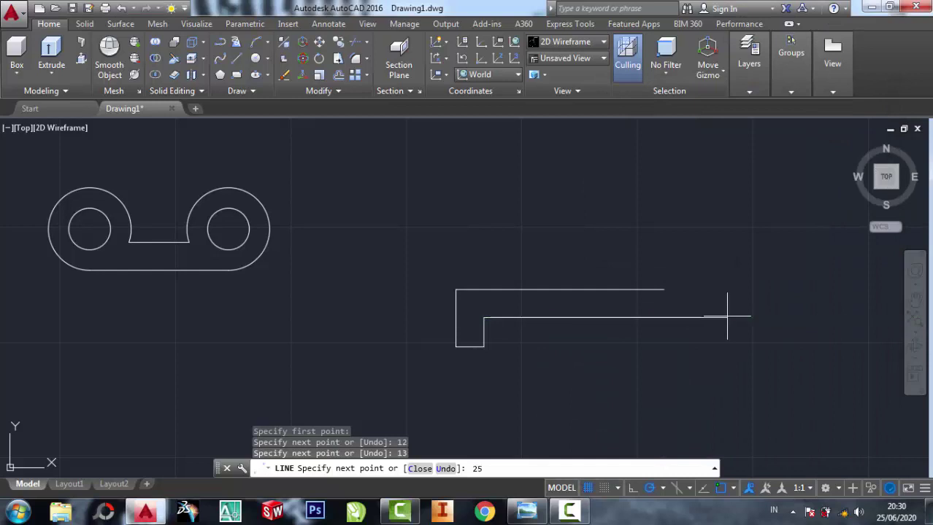
pyautogui.press('Return')
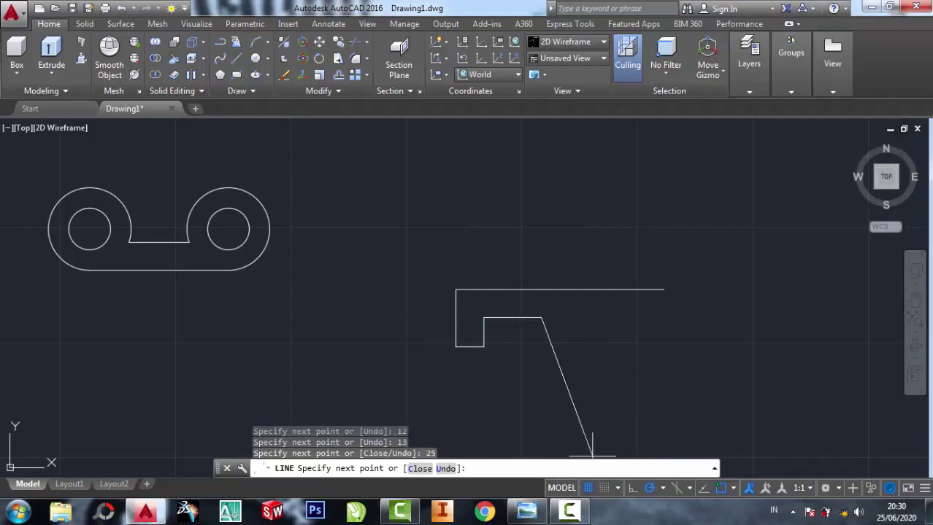
pyautogui.click(528, 513)
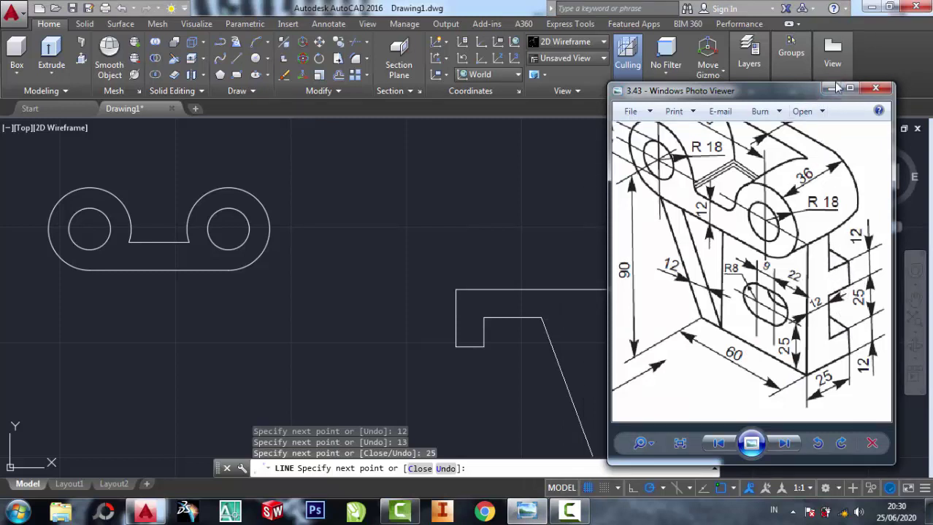
pyautogui.click(830, 91)
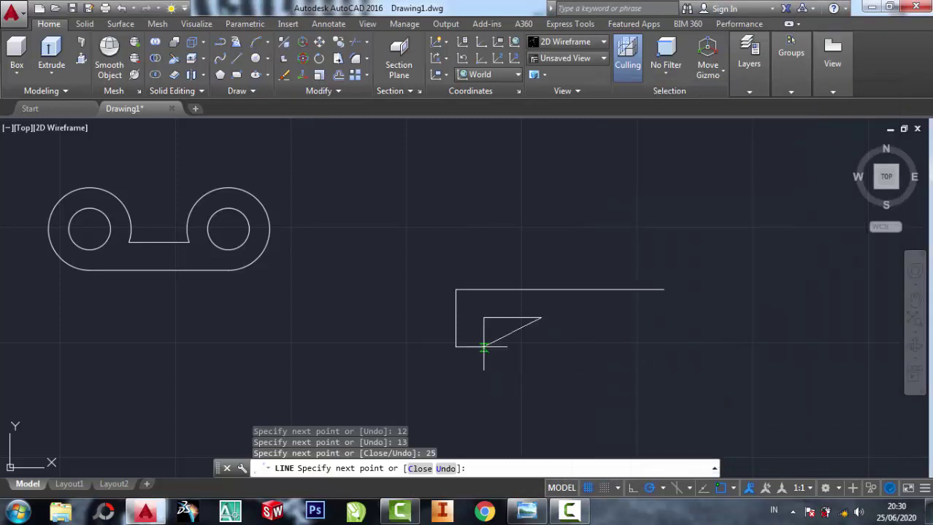
# Step: Add 12-unit and 15-unit notch segments, then undo the wrong last segment
pyautogui.click(541, 347)
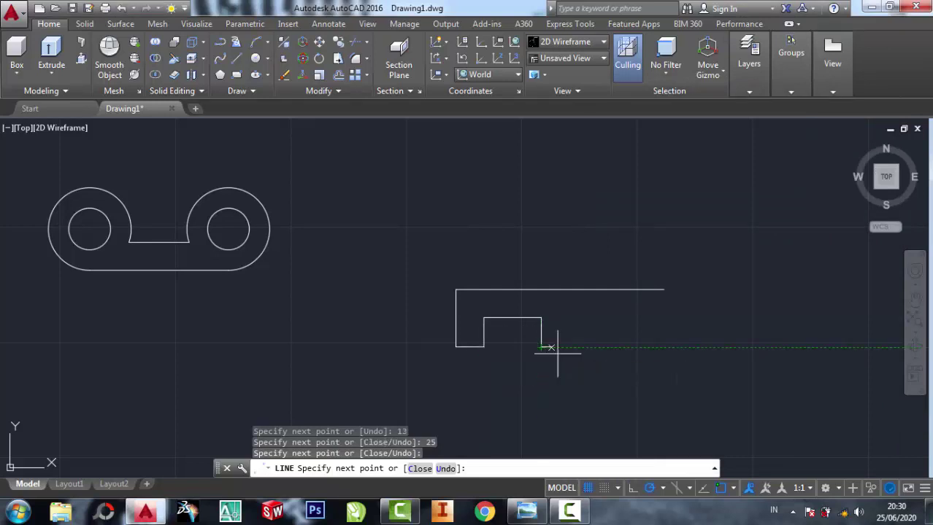
pyautogui.write('12')
pyautogui.press('Return')
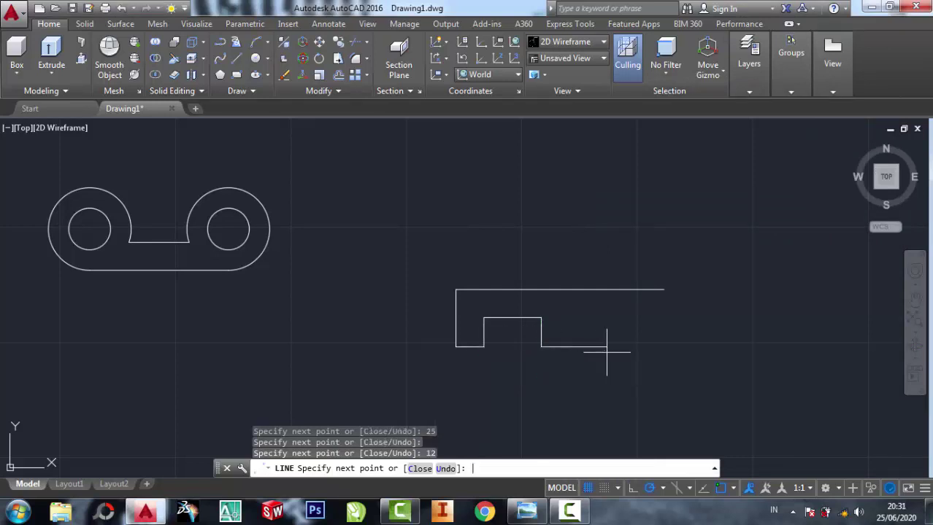
pyautogui.click(562, 317)
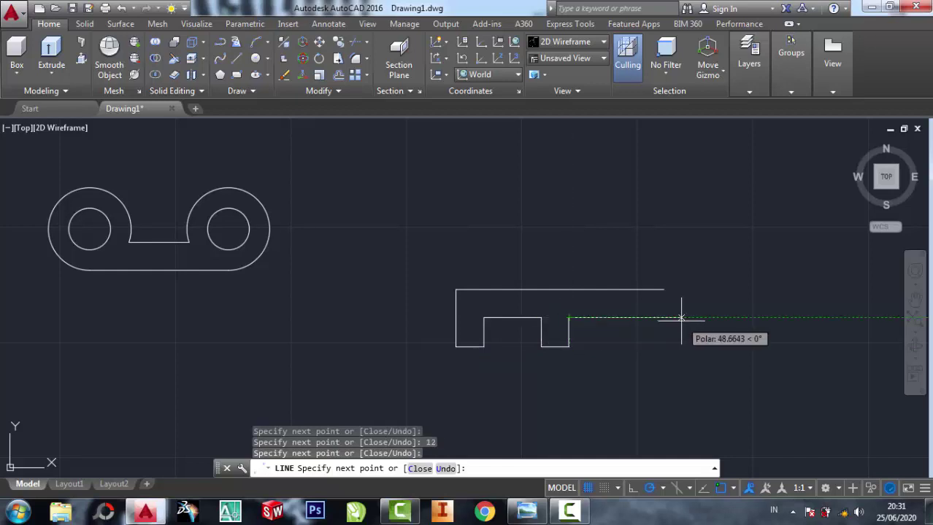
pyautogui.write('15')
pyautogui.press('Return')
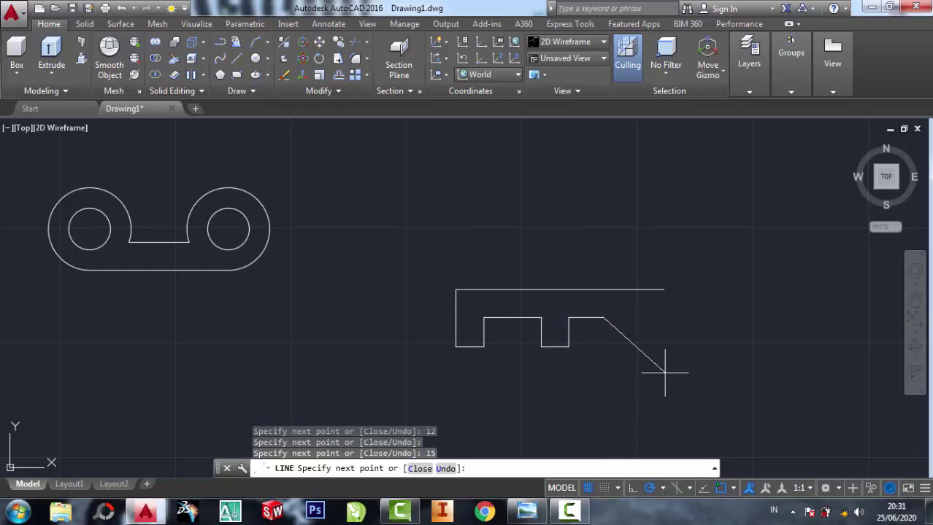
pyautogui.hotkey('ctrl', 'z')
pyautogui.click(526, 511)
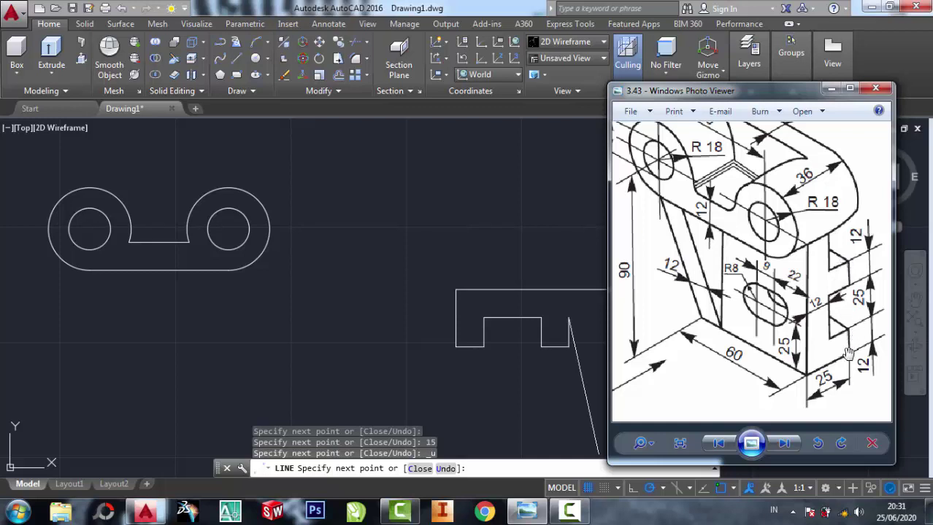
# Step: Close the notched outline at its top-right corner and finish the line
pyautogui.click(831, 89)
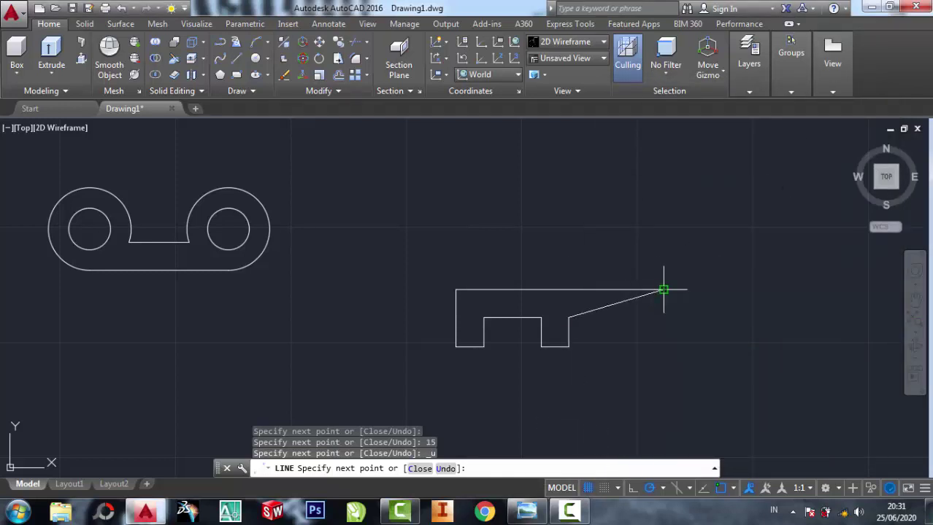
pyautogui.click(664, 317)
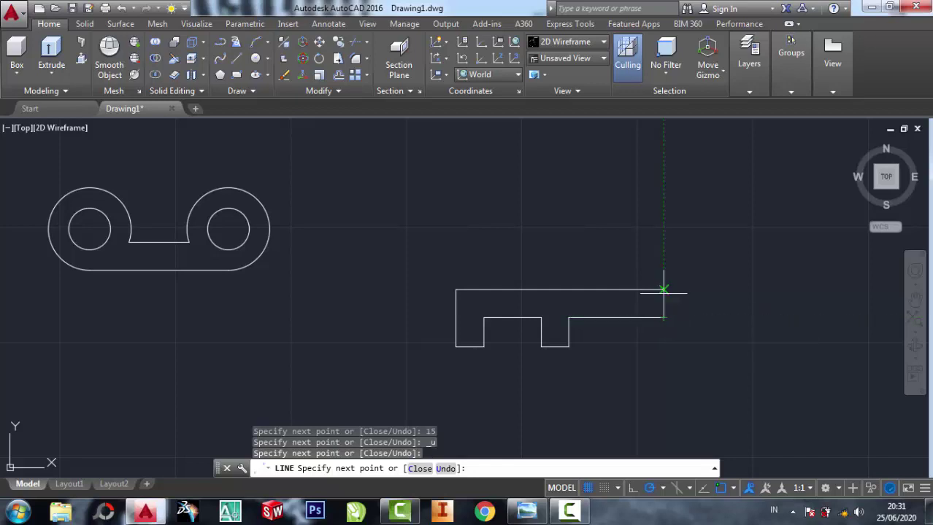
pyautogui.click(663, 289)
pyautogui.rightClick(663, 290)
pyautogui.click(682, 301)
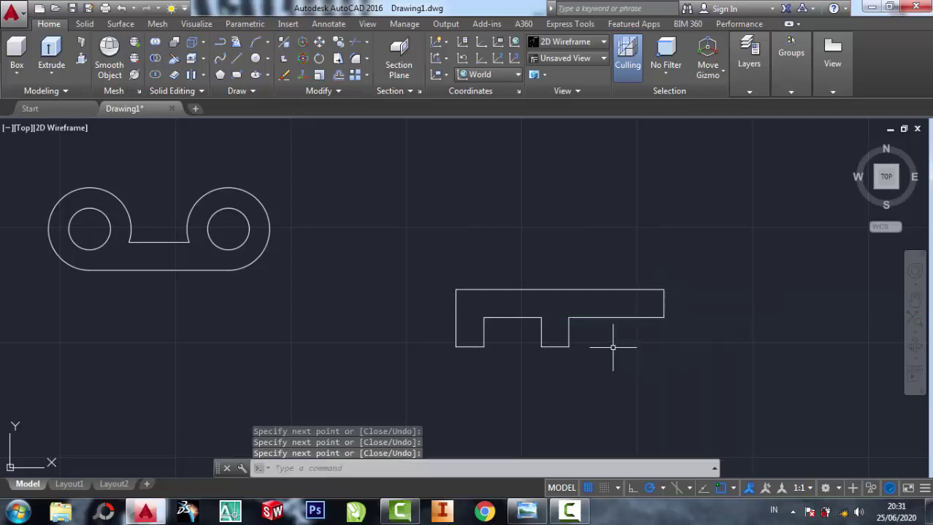
pyautogui.moveTo(615, 344); pyautogui.dragTo(597, 329, button='middle')
pyautogui.click(526, 511)
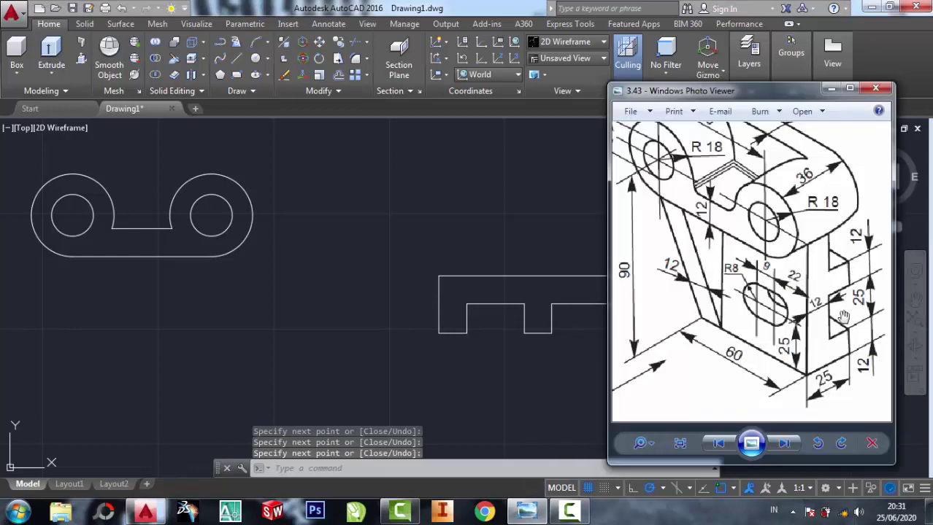
# Step: Window-select the notched outline and the slotted arm profile and turn them into four regions with REGION
pyautogui.click(437, 230)
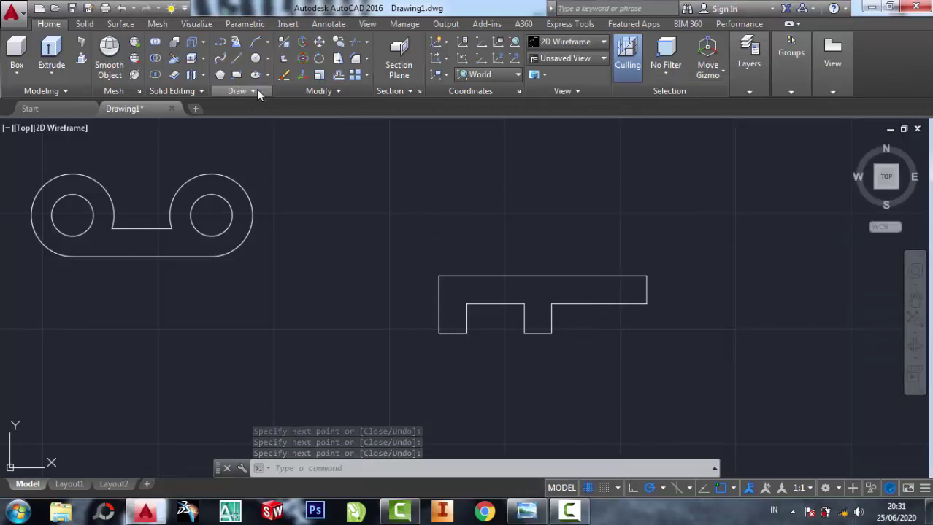
pyautogui.click(253, 91)
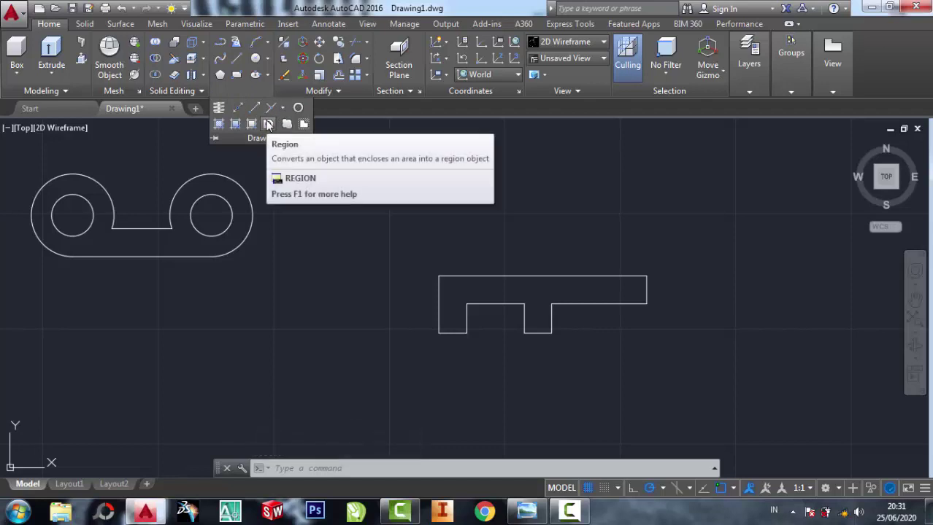
pyautogui.click(267, 126)
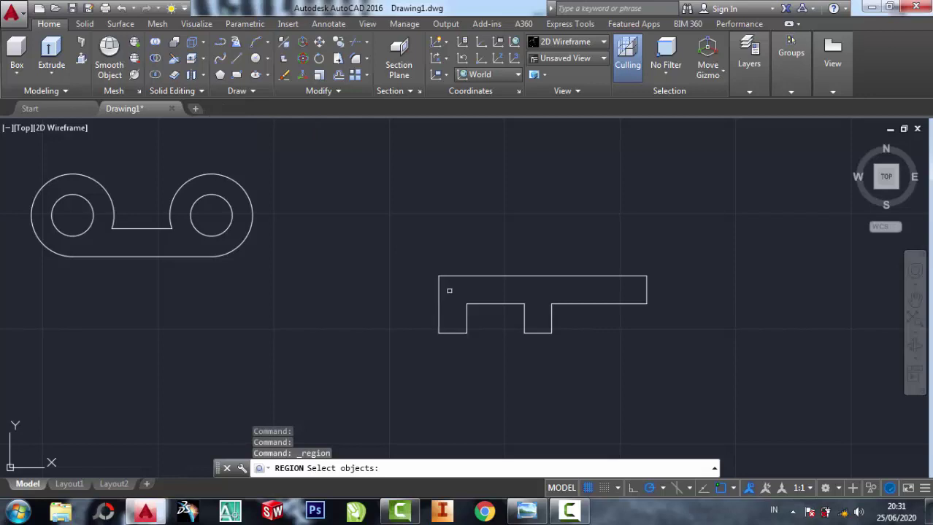
pyautogui.click(369, 200)
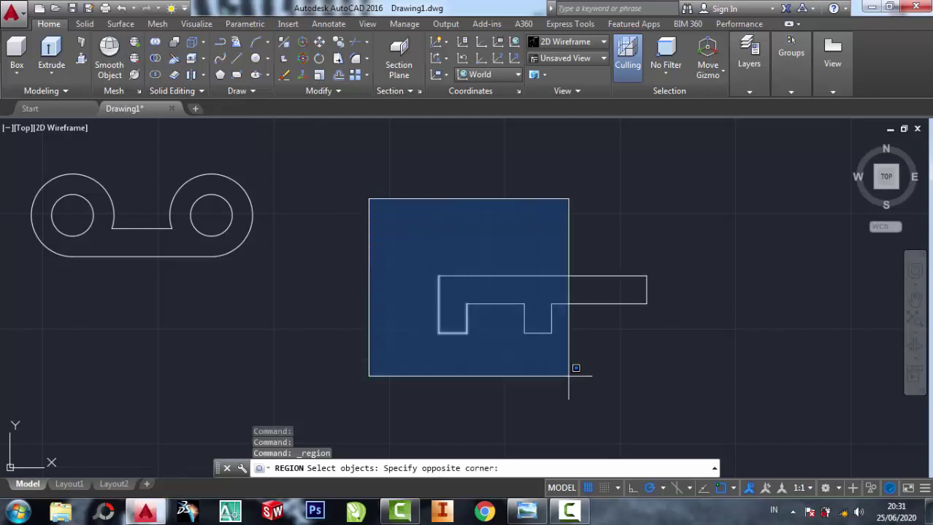
pyautogui.click(676, 373)
pyautogui.moveTo(355, 305); pyautogui.dragTo(407, 325, button='middle')
pyautogui.click(45, 162)
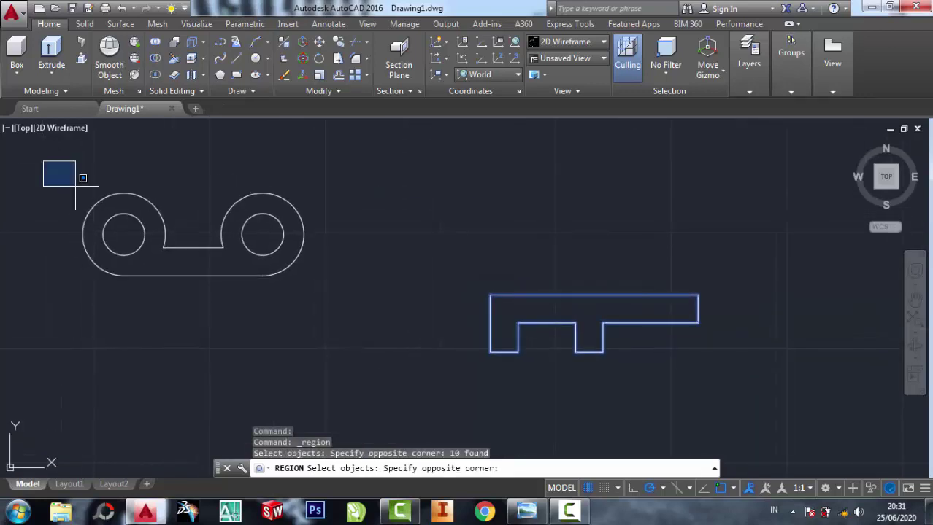
pyautogui.click(370, 354)
pyautogui.press('Return')
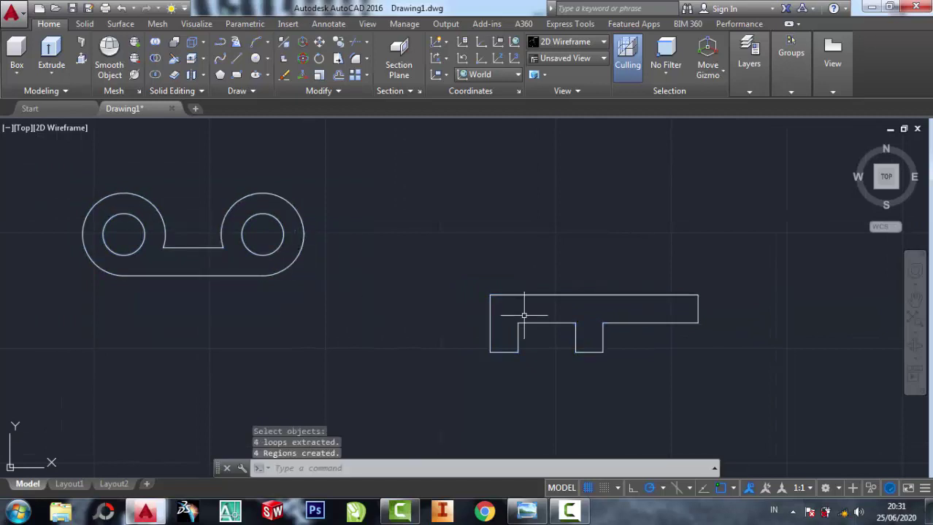
# Step: Switch the view to SW Isometric
pyautogui.click(566, 59)
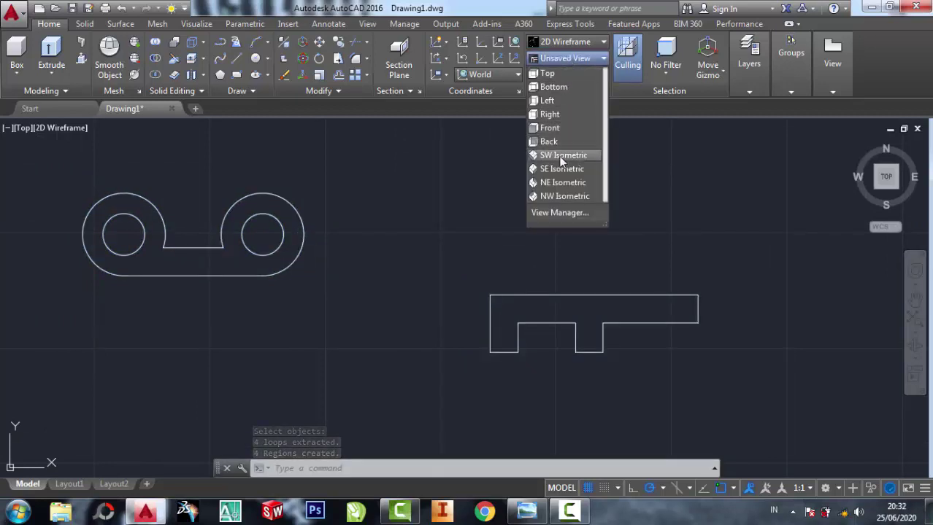
pyautogui.click(562, 155)
pyautogui.moveTo(675, 258); pyautogui.dragTo(598, 276, button='middle')
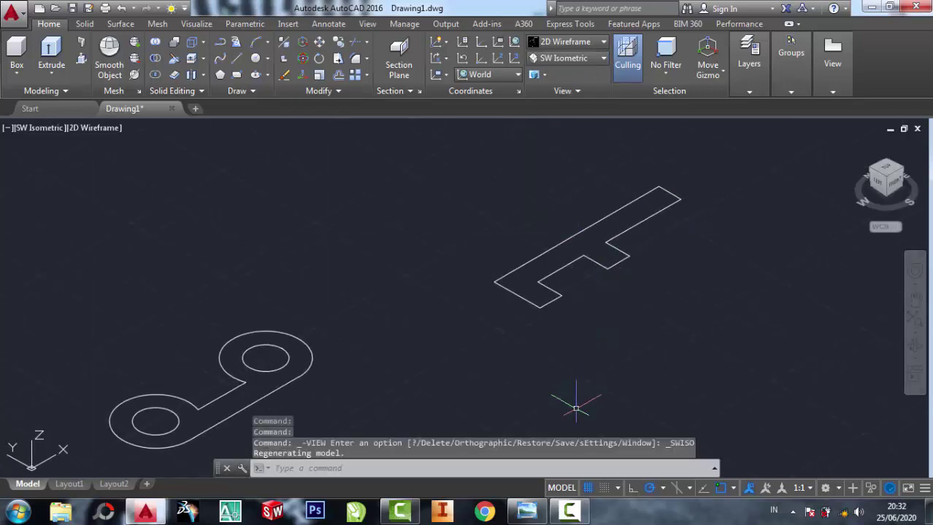
pyautogui.click(526, 511)
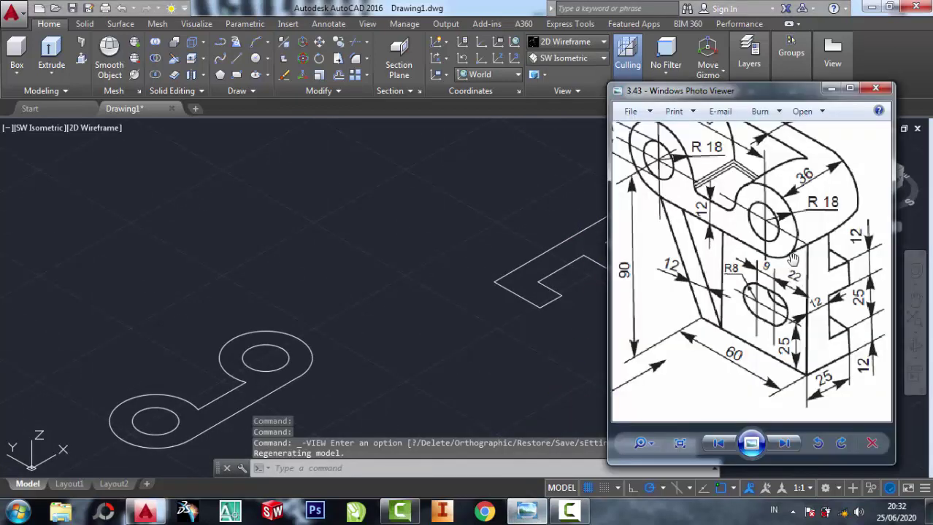
pyautogui.click(830, 89)
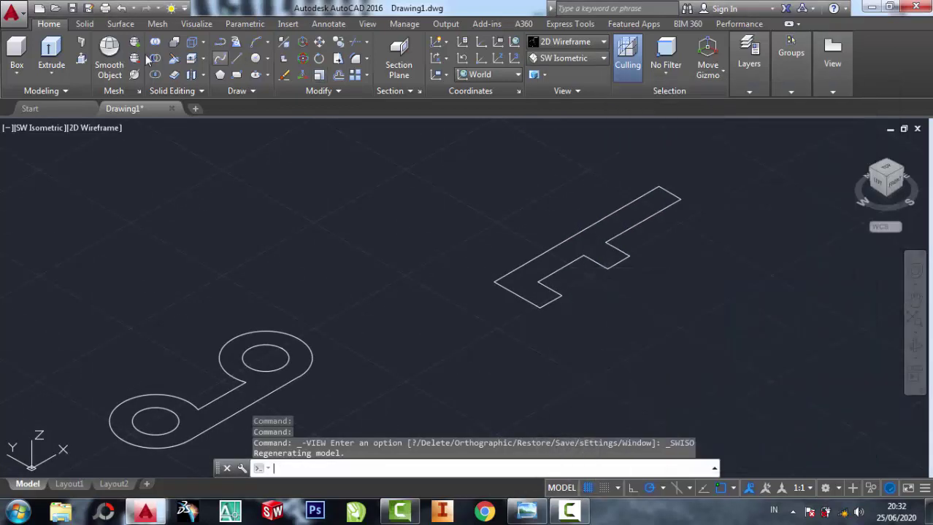
# Step: Press-pull the notched region 60 units into a solid
pyautogui.click(81, 59)
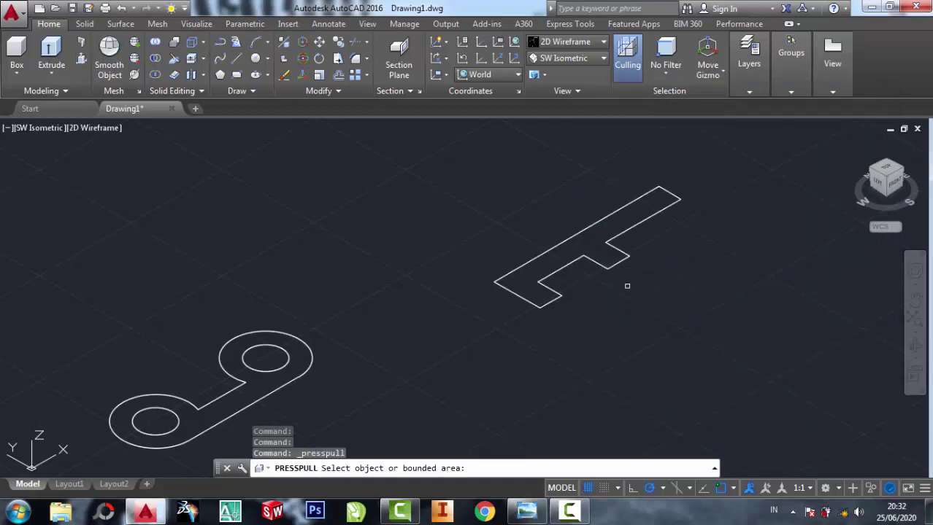
pyautogui.click(576, 244)
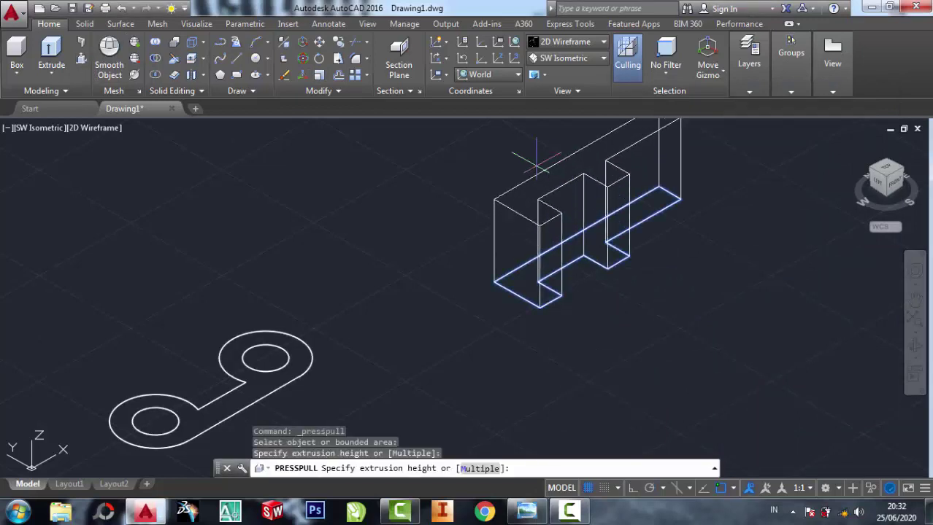
pyautogui.write('60')
pyautogui.press('Return')
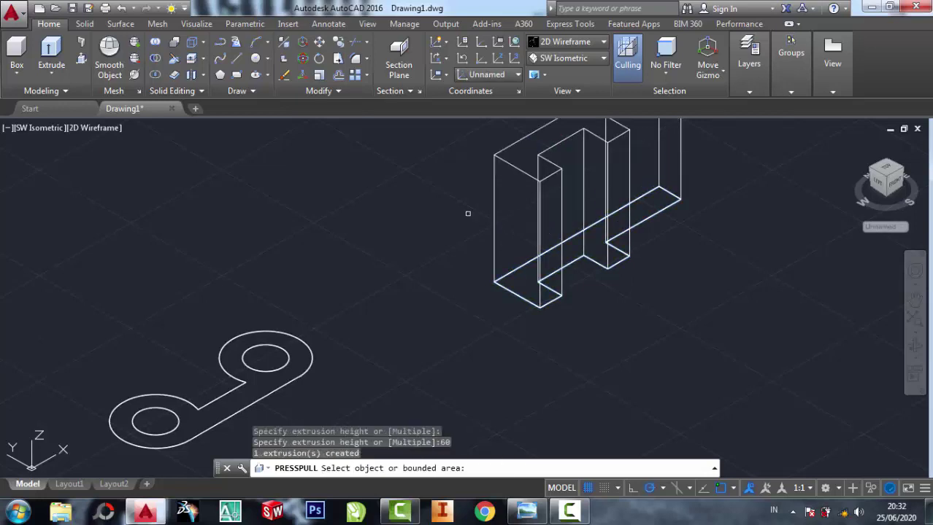
pyautogui.moveTo(467, 211); pyautogui.dragTo(510, 145, button='middle')
pyautogui.click(526, 511)
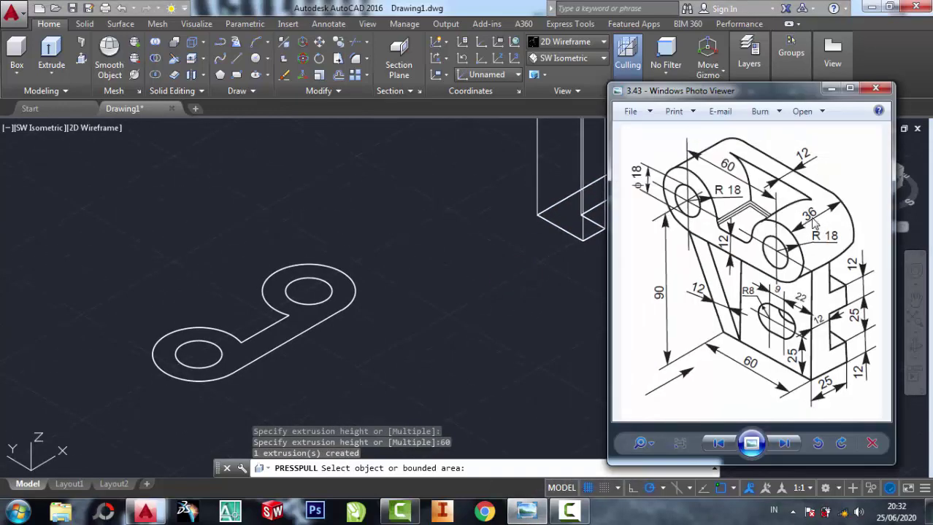
# Step: Draw a tangent line across the arm from the lower boss to bound the web
pyautogui.scroll(1, 792, 219)
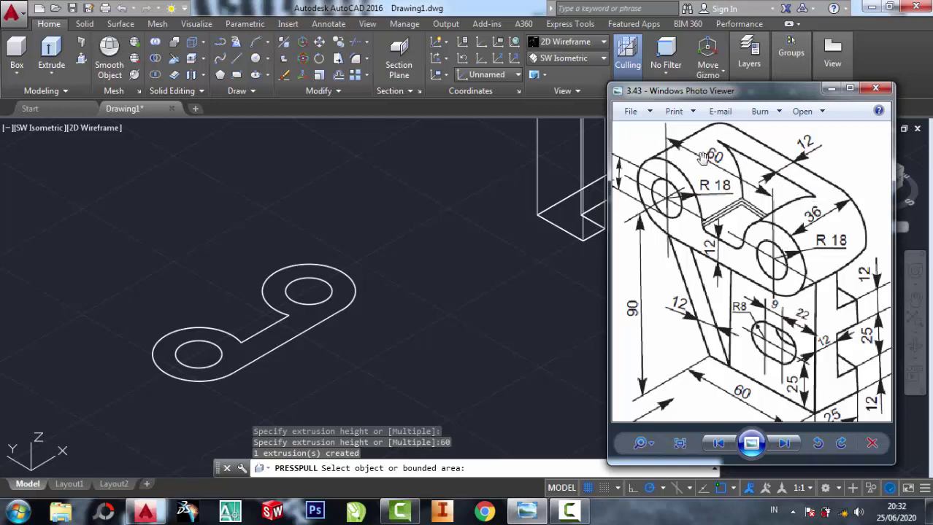
pyautogui.click(385, 216)
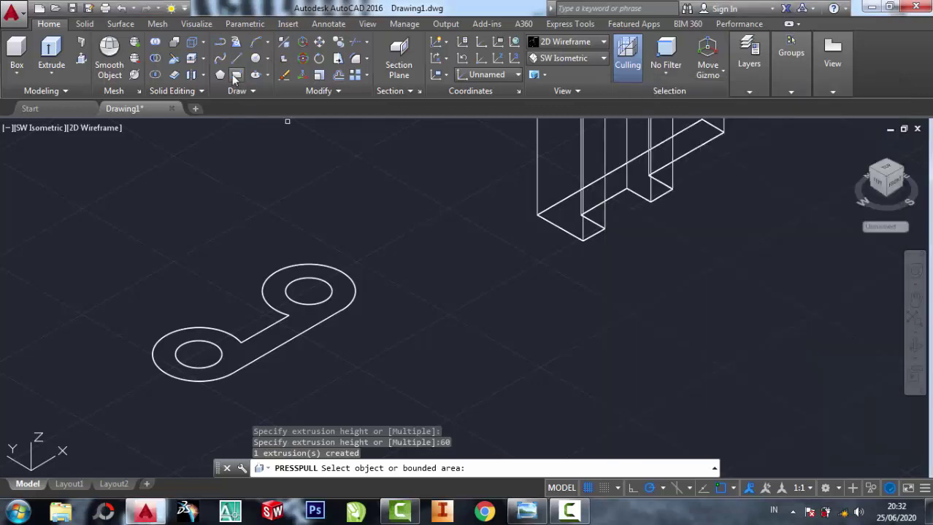
pyautogui.click(237, 59)
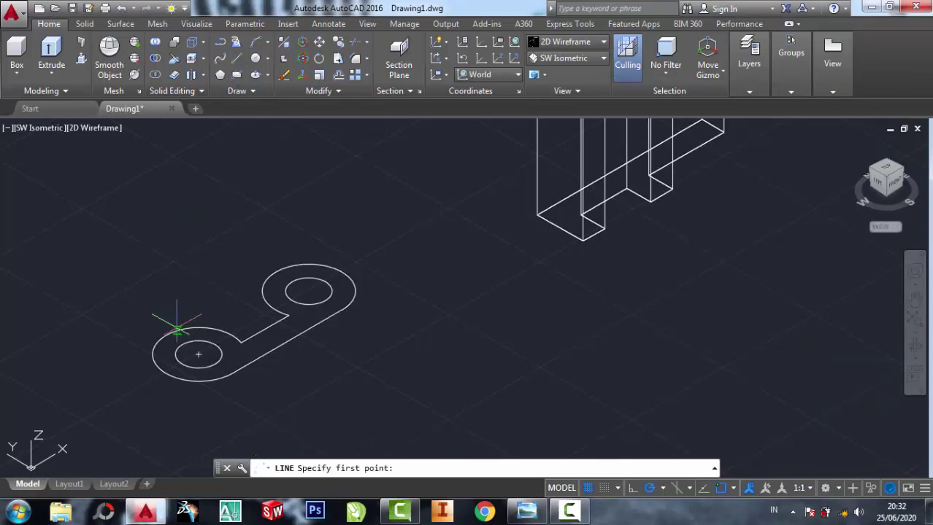
pyautogui.click(156, 332)
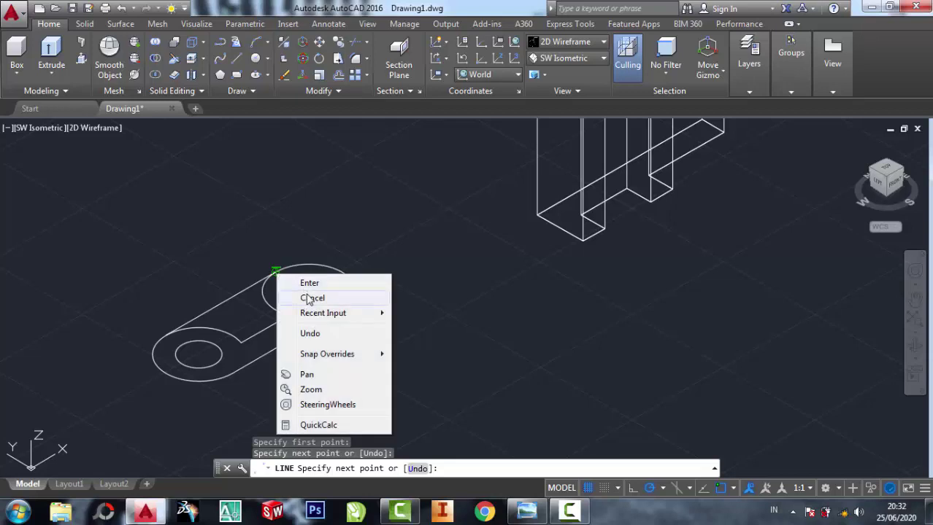
pyautogui.click(306, 284)
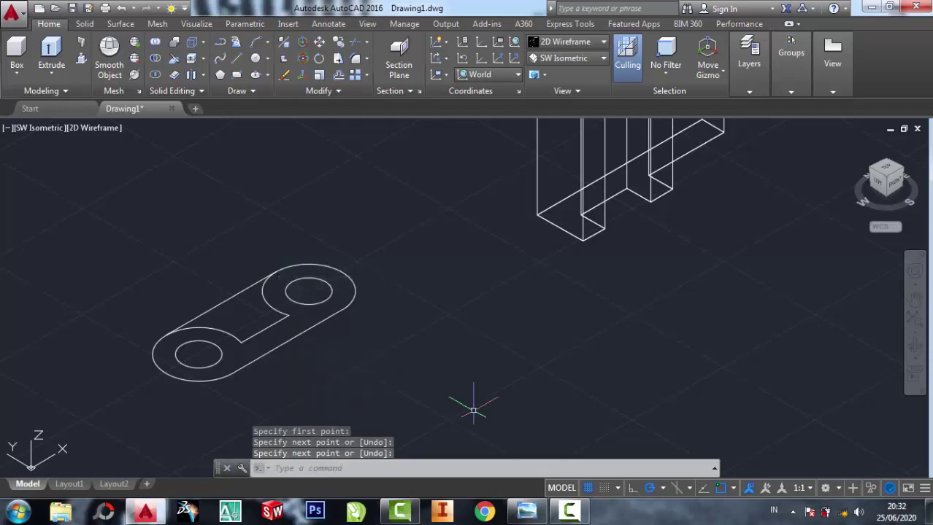
pyautogui.click(526, 511)
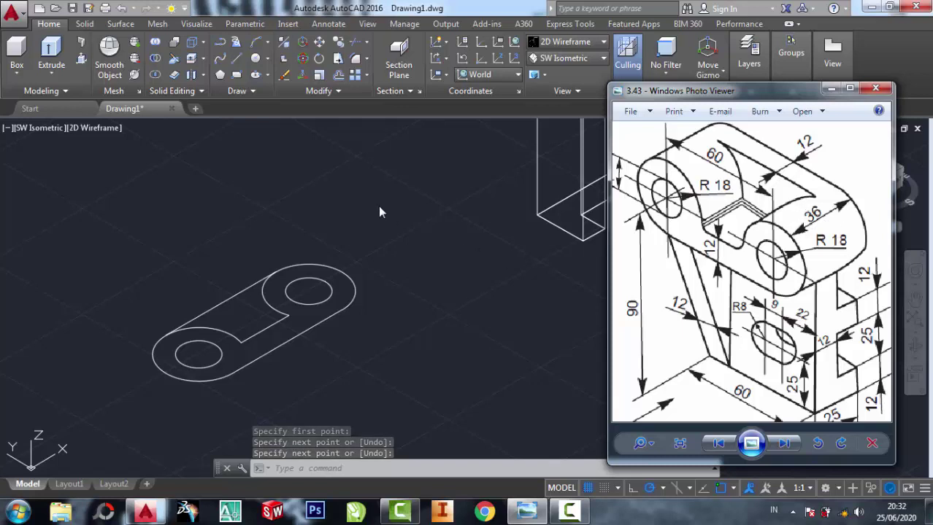
pyautogui.click(184, 184)
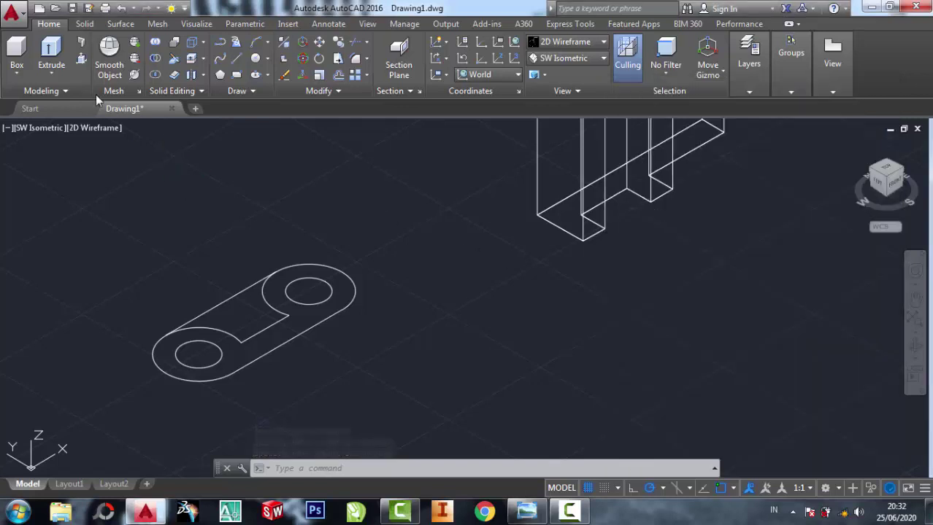
# Step: Press-pull the connecting web 12 units and the pill outline 36 units
pyautogui.click(81, 58)
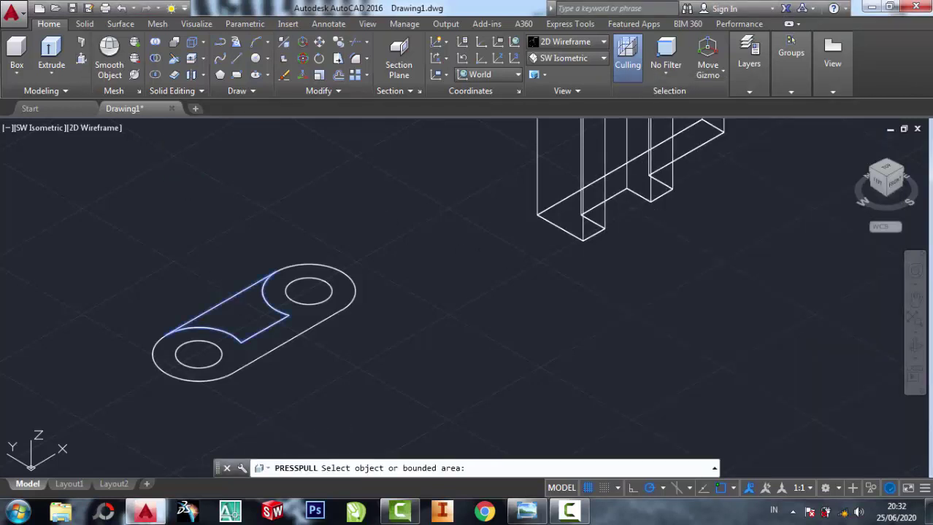
pyautogui.click(233, 299)
pyautogui.write('12')
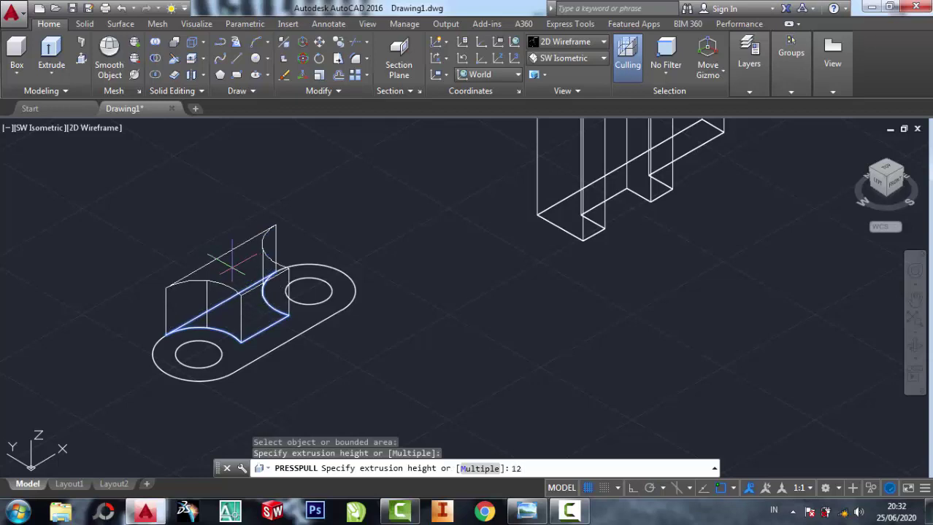
pyautogui.press('Return')
pyautogui.click(292, 333)
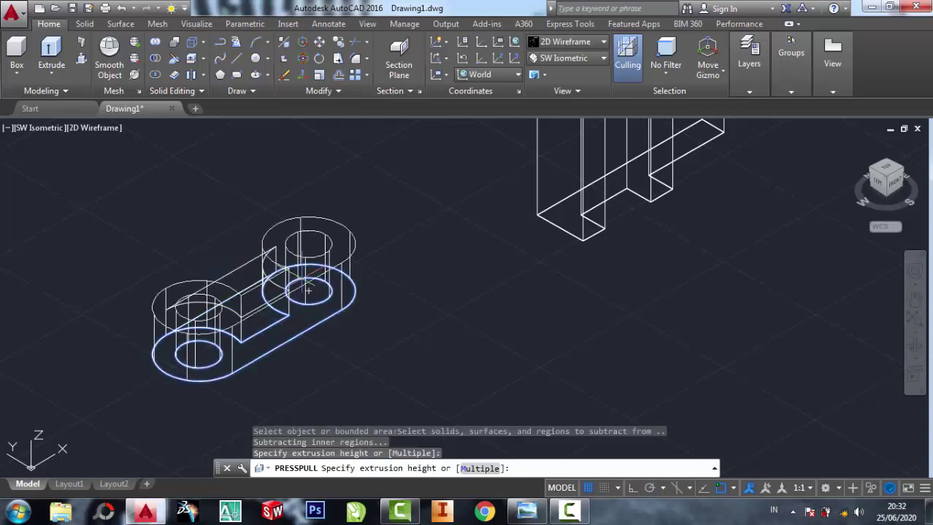
pyautogui.click(548, 513)
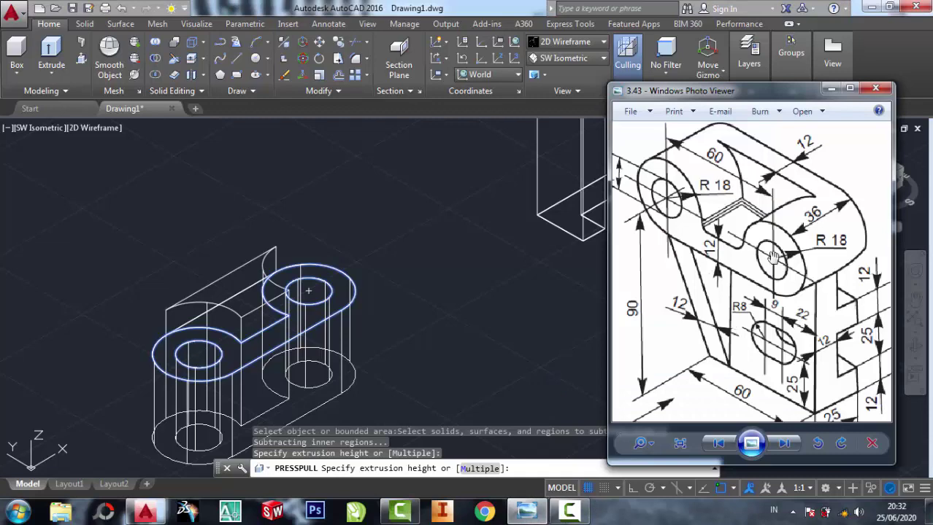
pyautogui.click(832, 90)
pyautogui.write('36')
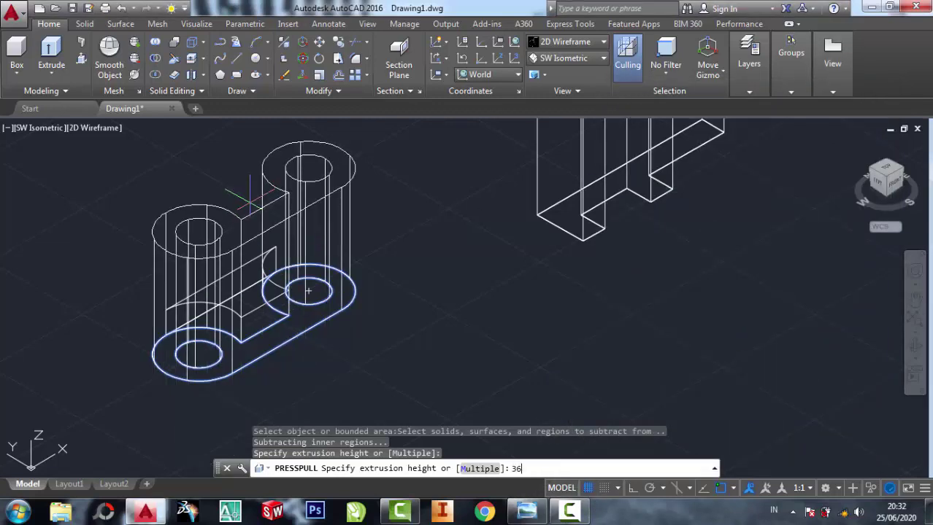
pyautogui.press('Return')
pyautogui.press('Return')
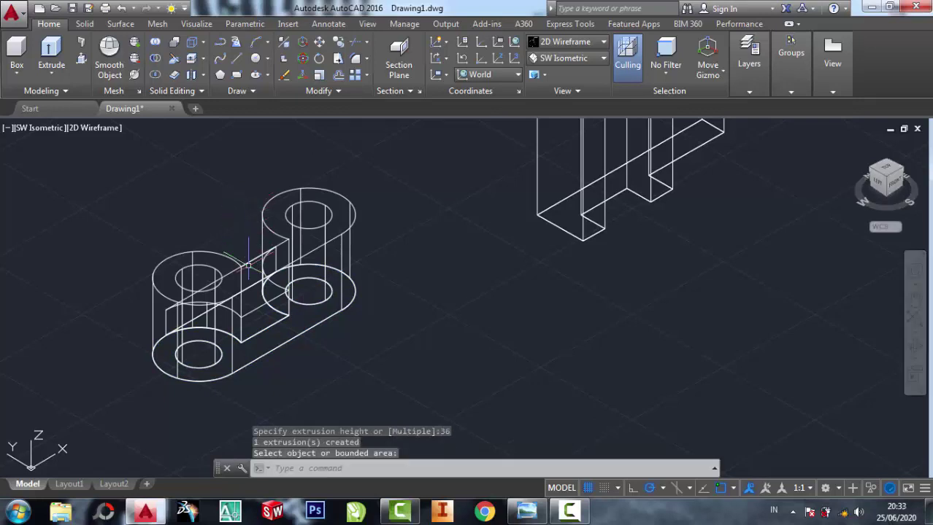
pyautogui.scroll(2, 248, 265)
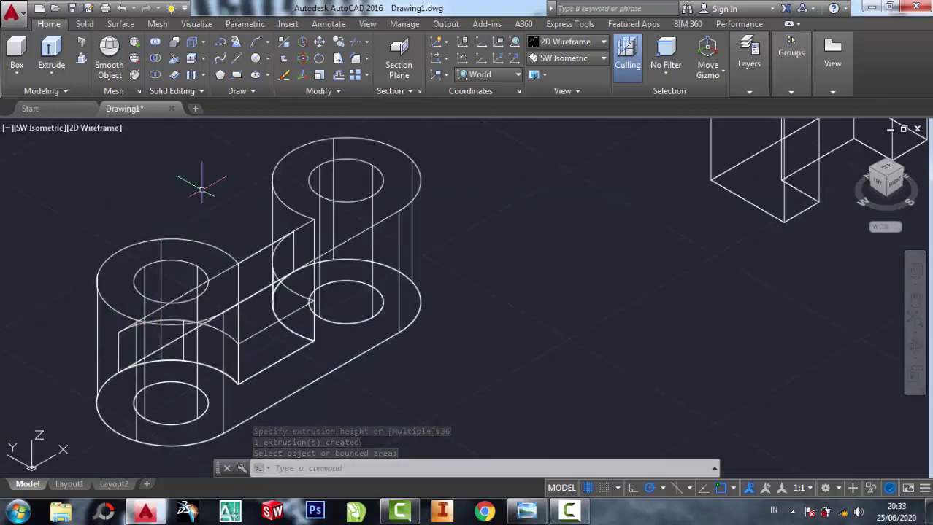
# Step: Drop a SUBTRACT attempt and UNION all six extruded arm solids into one link
pyautogui.click(153, 64)
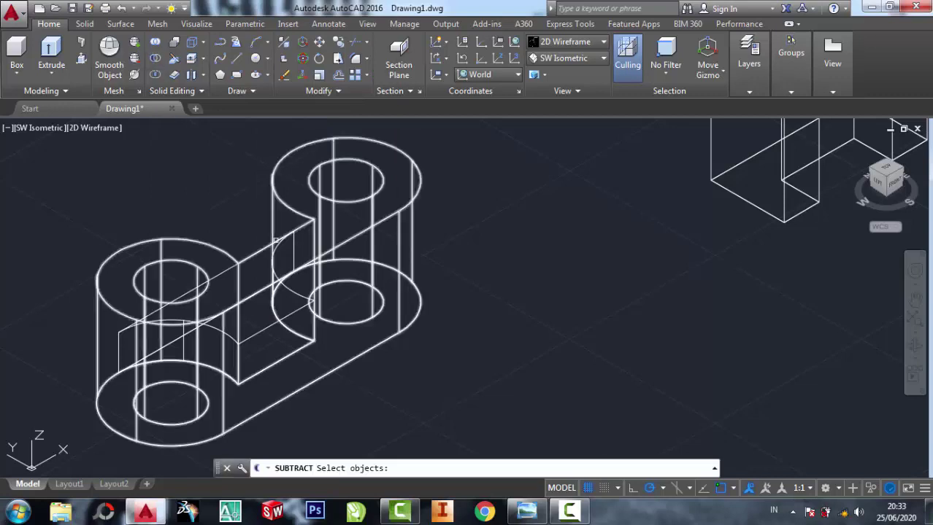
pyautogui.click(453, 418)
pyautogui.click(137, 204)
pyautogui.press('Return')
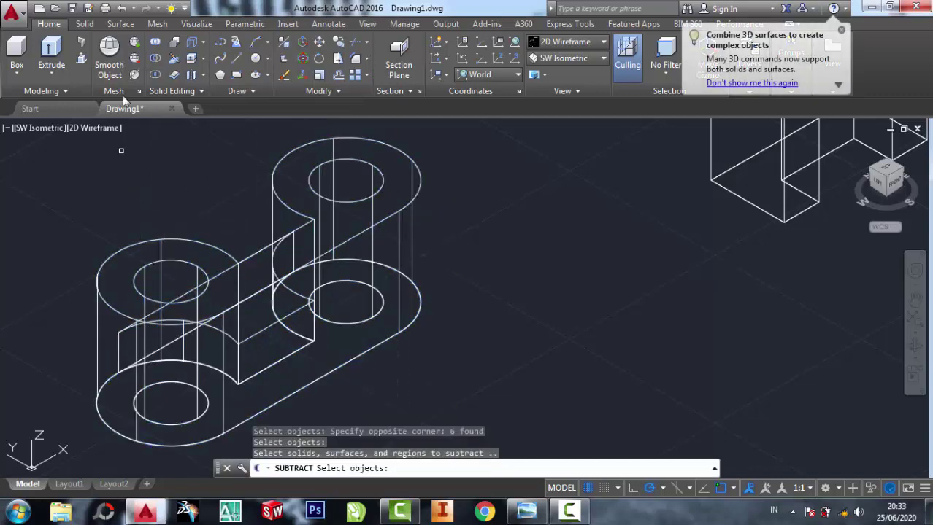
pyautogui.click(156, 44)
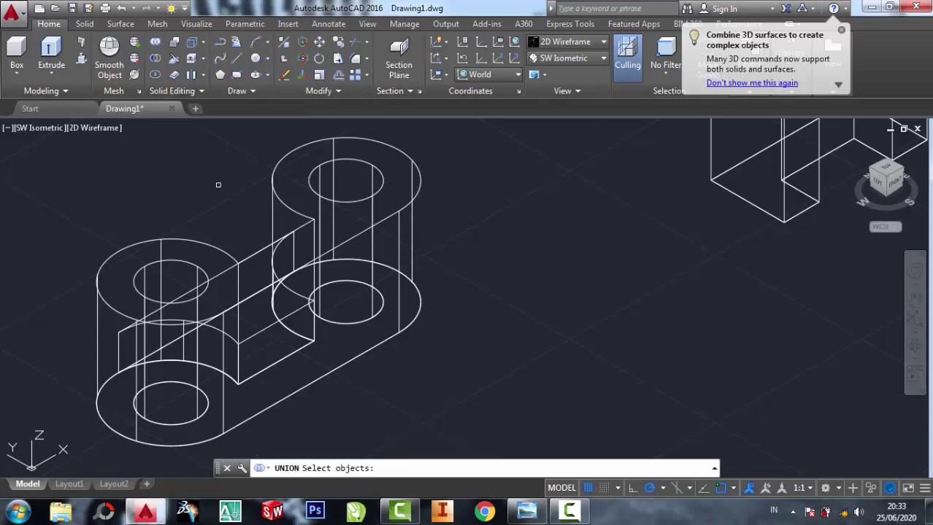
pyautogui.click(459, 382)
pyautogui.click(187, 184)
pyautogui.press('Return')
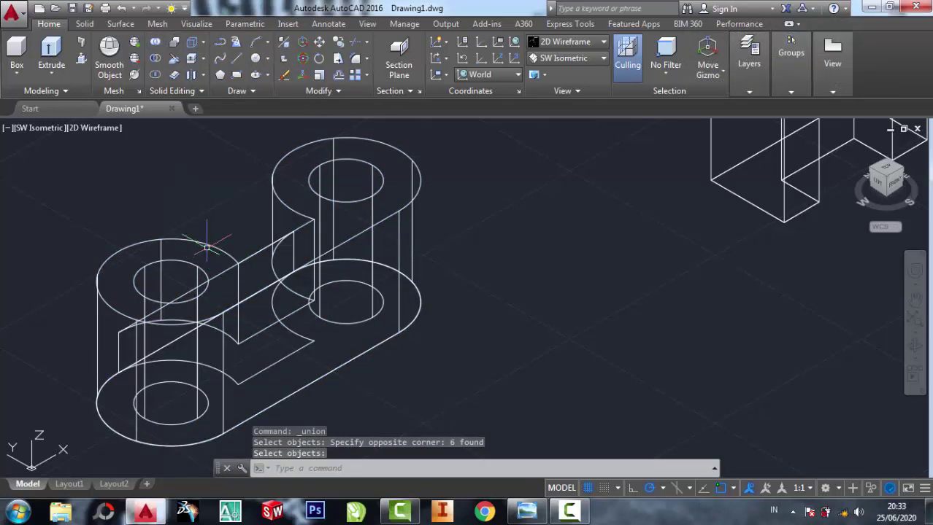
pyautogui.click(603, 45)
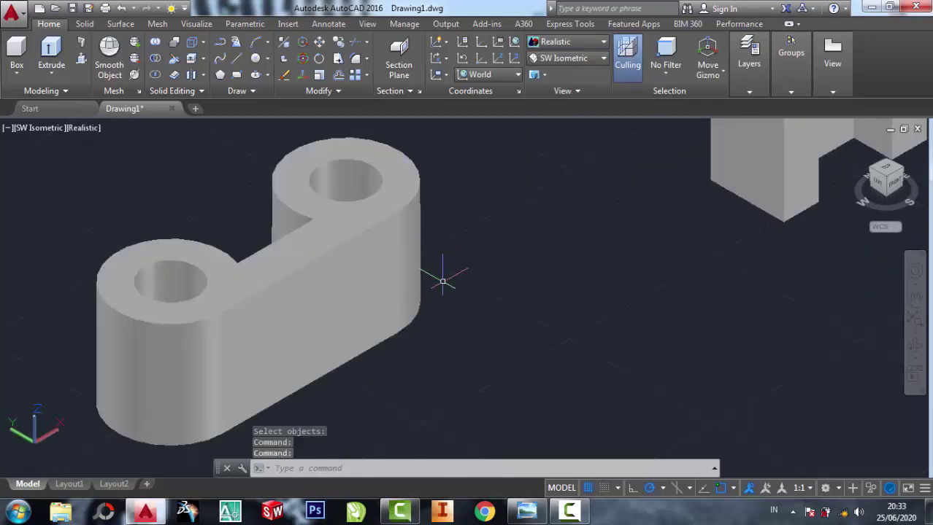
# Step: Orbit and zoom to view the shaded model from a new angle
pyautogui.moveTo(454, 246); pyautogui.dragTo(476, 271, button='middle')
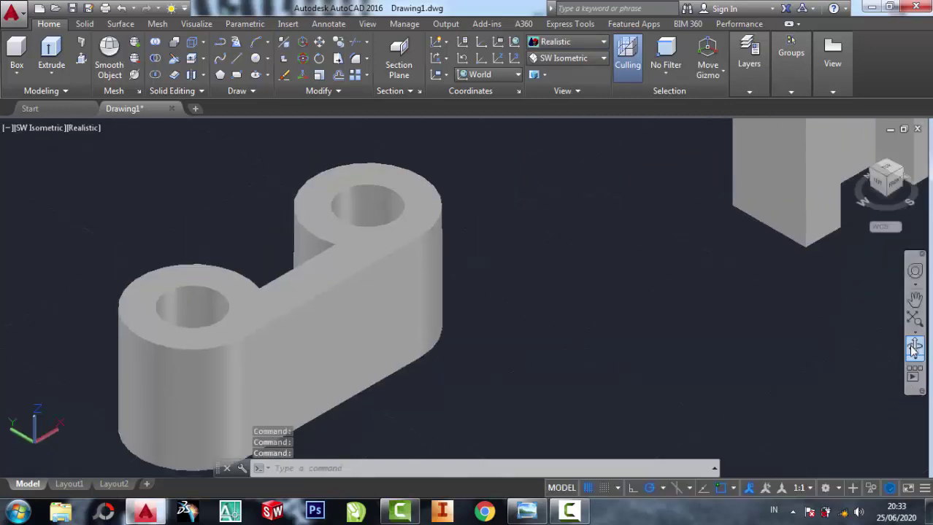
pyautogui.moveTo(597, 352)
pyautogui.keyDown('shift'); pyautogui.mouseDown(button='middle')
pyautogui.moveTo(481, 304)
pyautogui.moveTo(327, 359)
pyautogui.moveTo(482, 356)
pyautogui.moveTo(290, 377)
pyautogui.moveTo(277, 420)
pyautogui.moveTo(289, 374)
pyautogui.mouseUp(button='middle'); pyautogui.keyUp('shift')
pyautogui.scroll(-1, 289, 376)
pyautogui.scroll(-1, 458, 322)
pyautogui.scroll(-2, 506, 223)
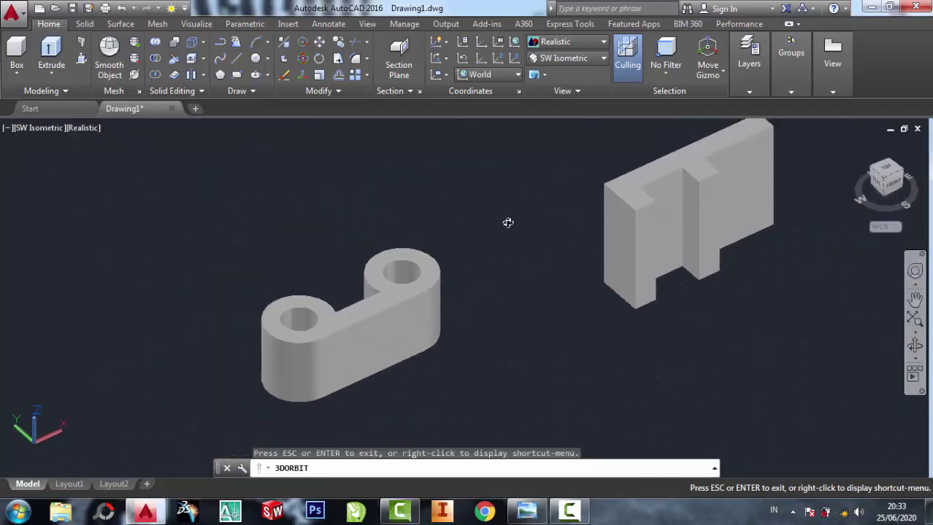
pyautogui.rightClick(509, 225)
pyautogui.click(536, 232)
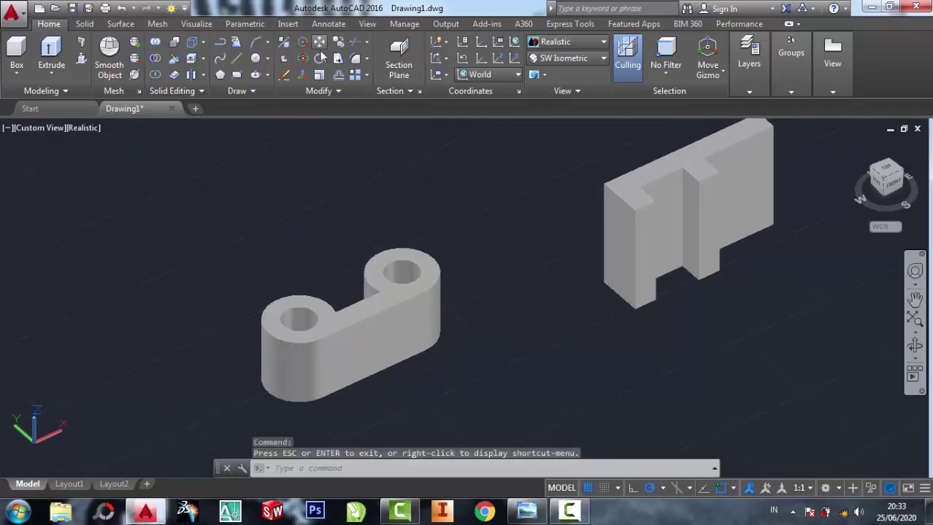
# Step: Move the bossed link to the right of the other parts
pyautogui.write('m')
pyautogui.press('Return')
pyautogui.click(343, 328)
pyautogui.press('Return')
pyautogui.click(364, 292)
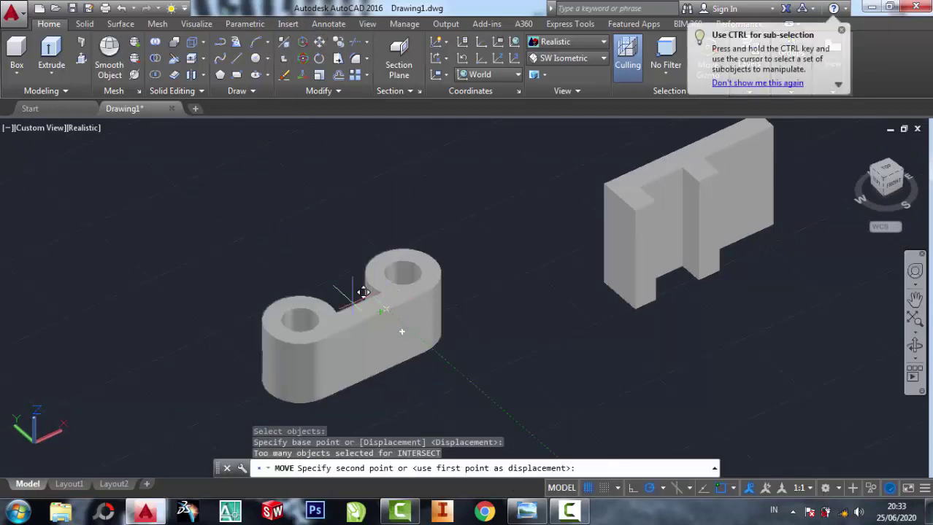
pyautogui.scroll(-3, 294, 288)
pyautogui.click(525, 272)
pyautogui.scroll(2, 510, 261)
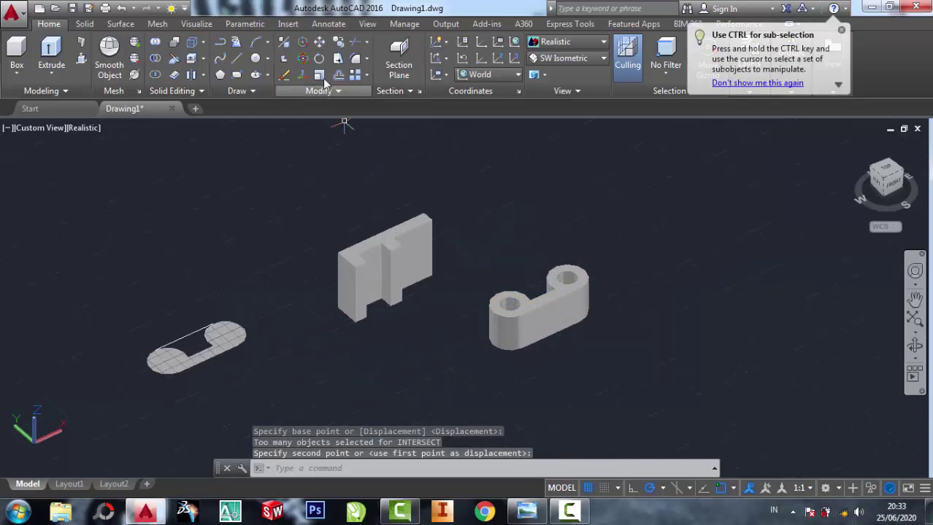
# Step: Move the slotted wall block to the far right and begin erasing the leftover flat outlines
pyautogui.press('Return')
pyautogui.click(350, 263)
pyautogui.press('Return')
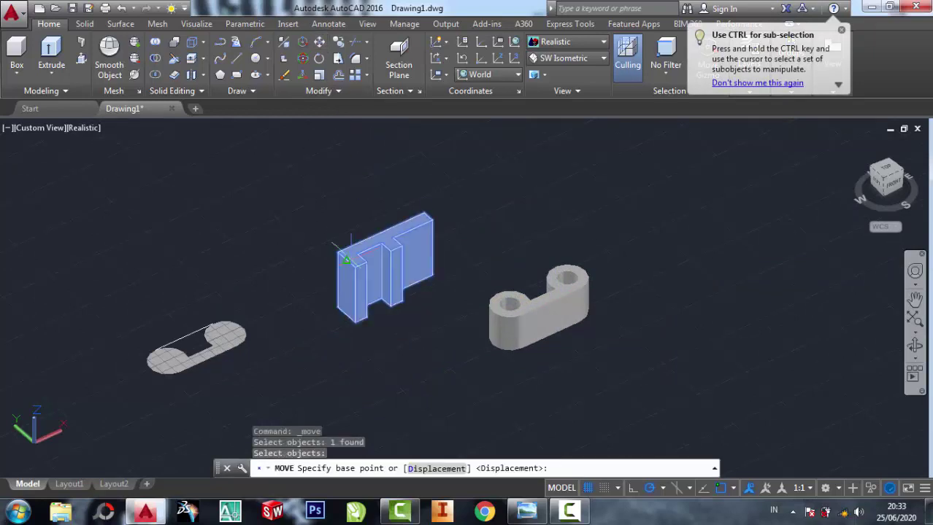
pyautogui.click(365, 277)
pyautogui.click(671, 300)
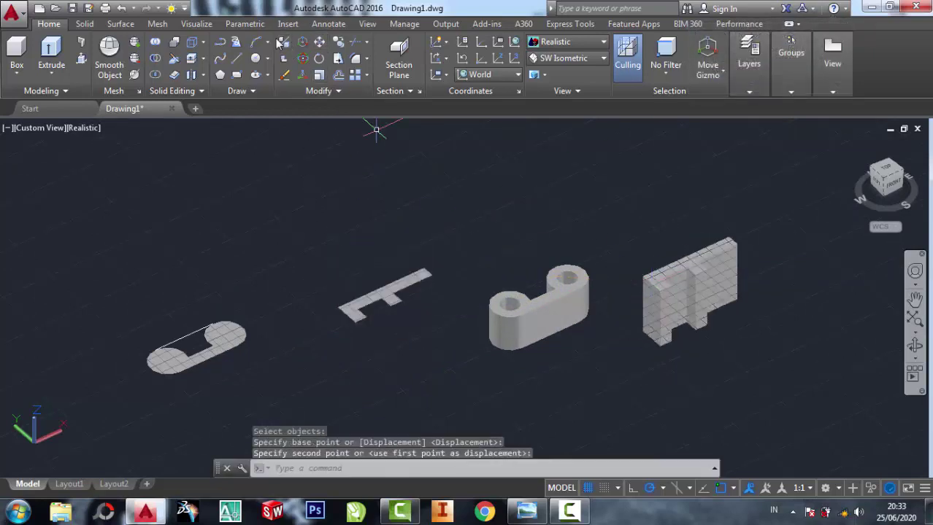
pyautogui.click(284, 75)
pyautogui.click(386, 348)
pyautogui.click(270, 228)
# Step: Erase the two leftover flat outlines and recentre the view on the parts
pyautogui.click(258, 396)
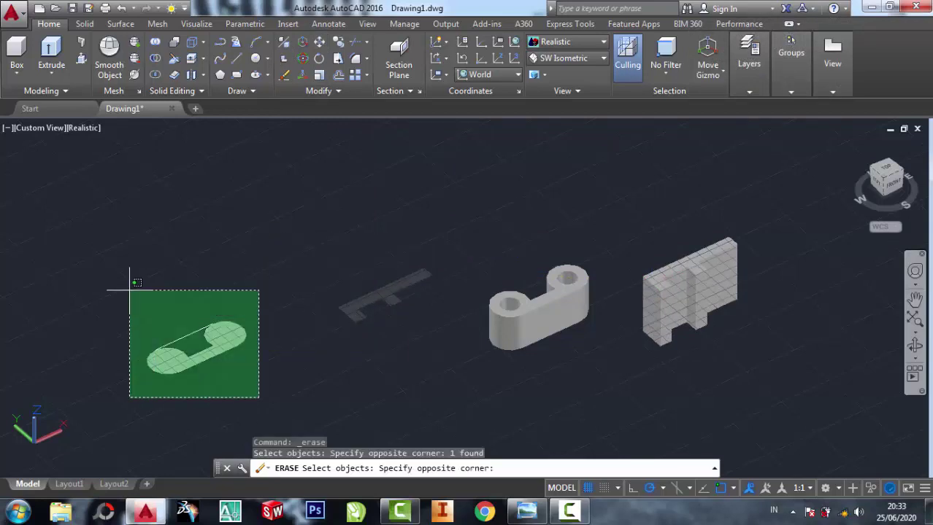
pyautogui.click(130, 277)
pyautogui.press('Return')
pyautogui.moveTo(395, 300); pyautogui.dragTo(324, 300, button='middle')
pyautogui.press('Escape')
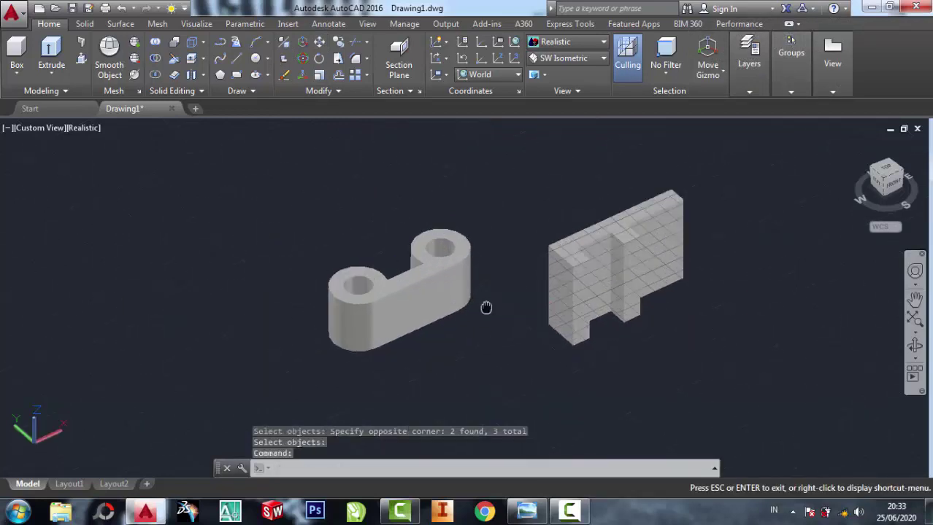
pyautogui.scroll(2, 485, 308)
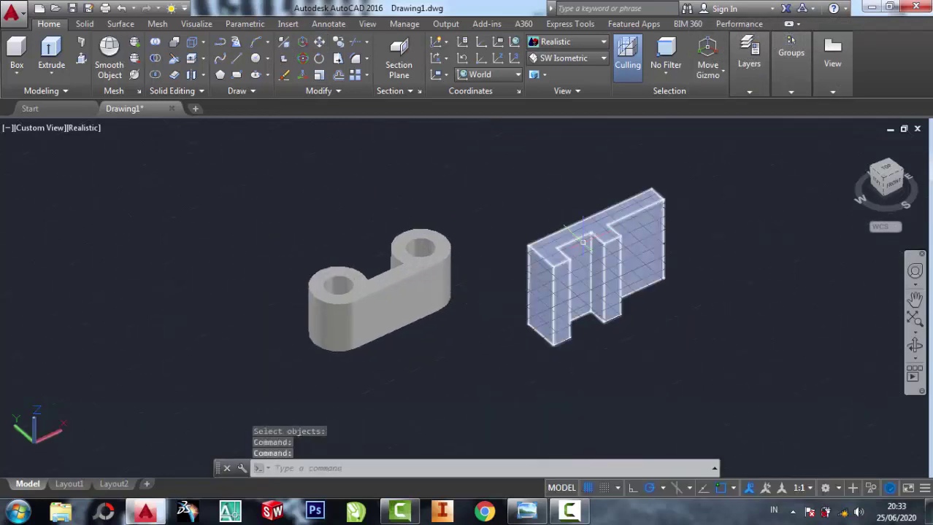
# Step: Rotate the slotted wall block with 3DROTATE so it lies flat, notches along one edge
pyautogui.click(304, 60)
pyautogui.click(582, 230)
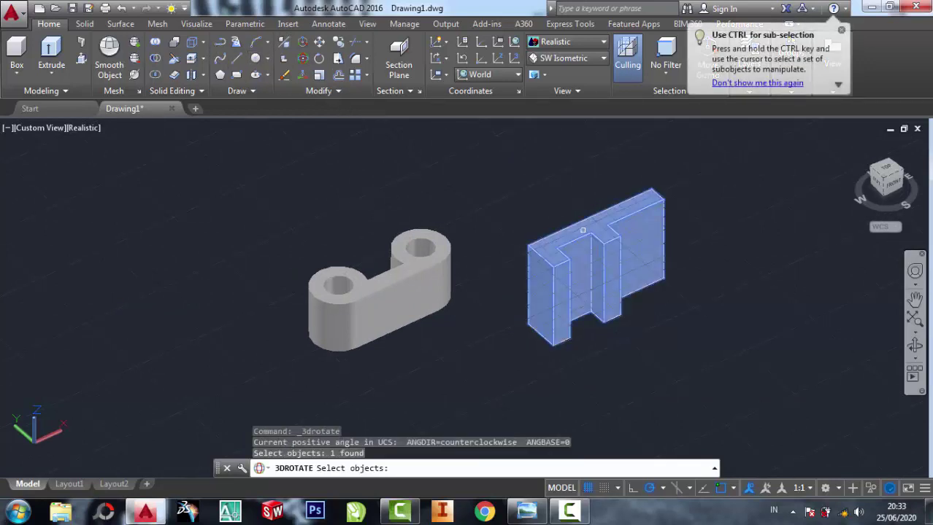
pyautogui.press('Return')
pyautogui.click(602, 259)
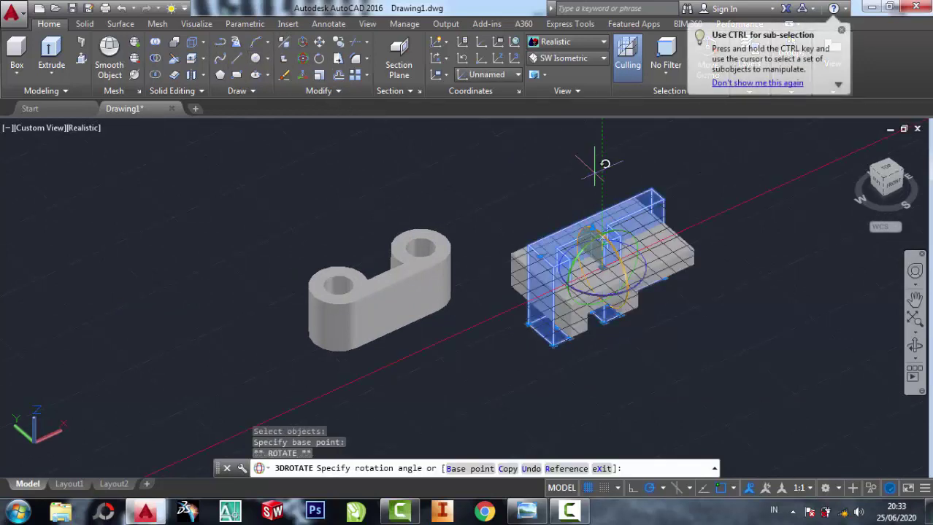
pyautogui.click(601, 153)
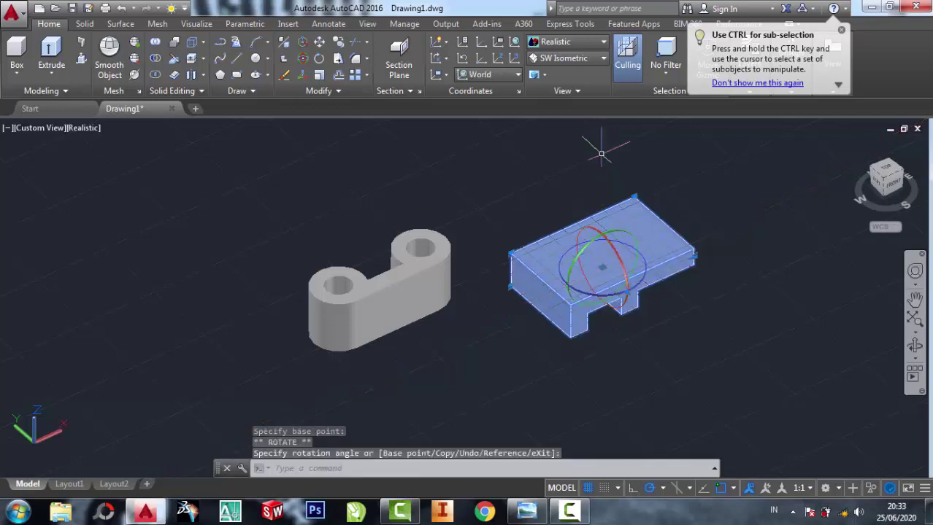
pyautogui.click(633, 289)
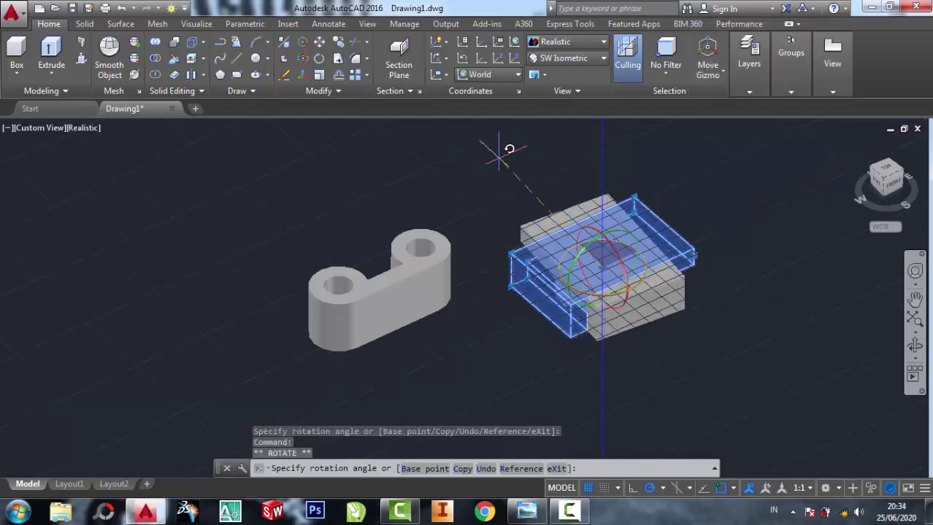
pyautogui.click(488, 168)
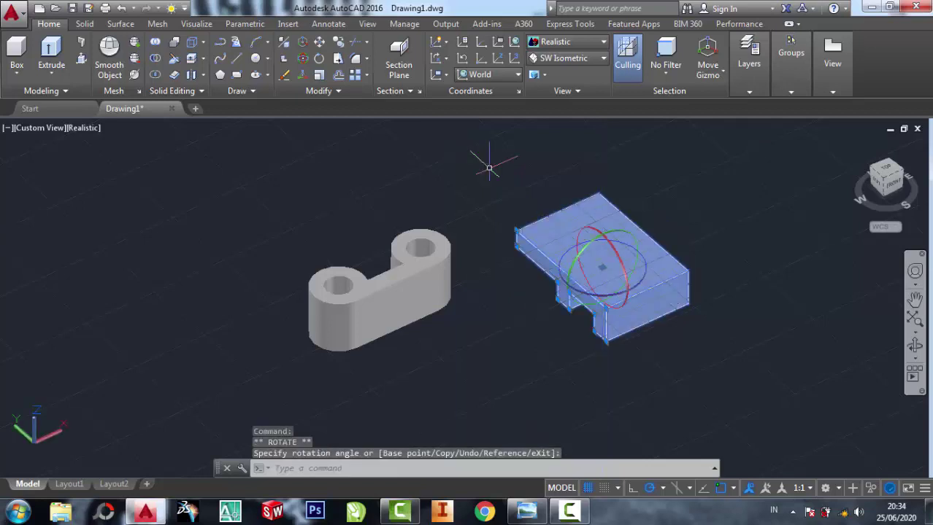
pyautogui.press('Escape')
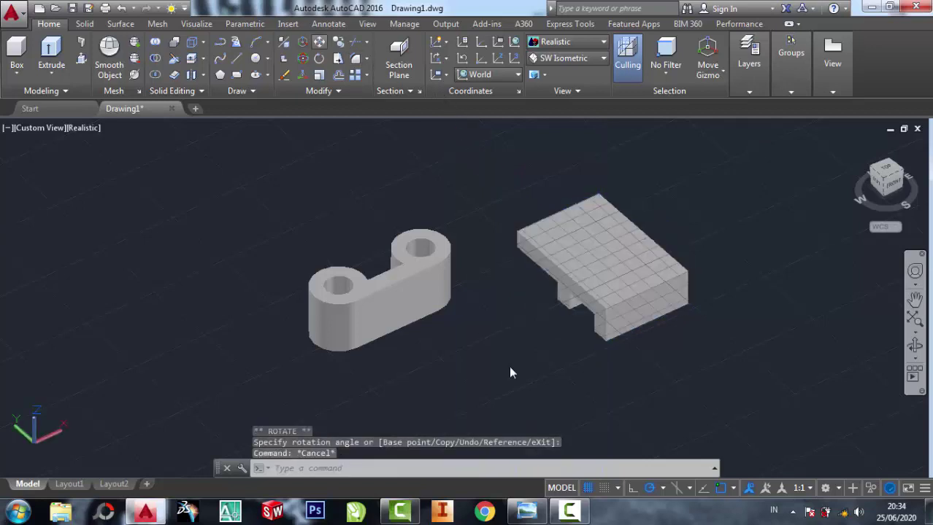
pyautogui.click(527, 511)
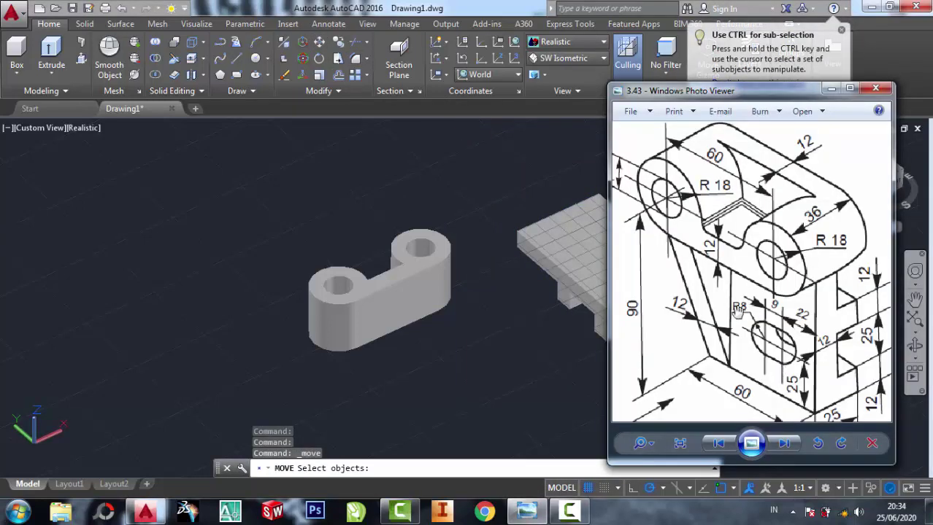
# Step: Close the reference drawing and move the plate by its corner to a new position
pyautogui.scroll(-2, 738, 309)
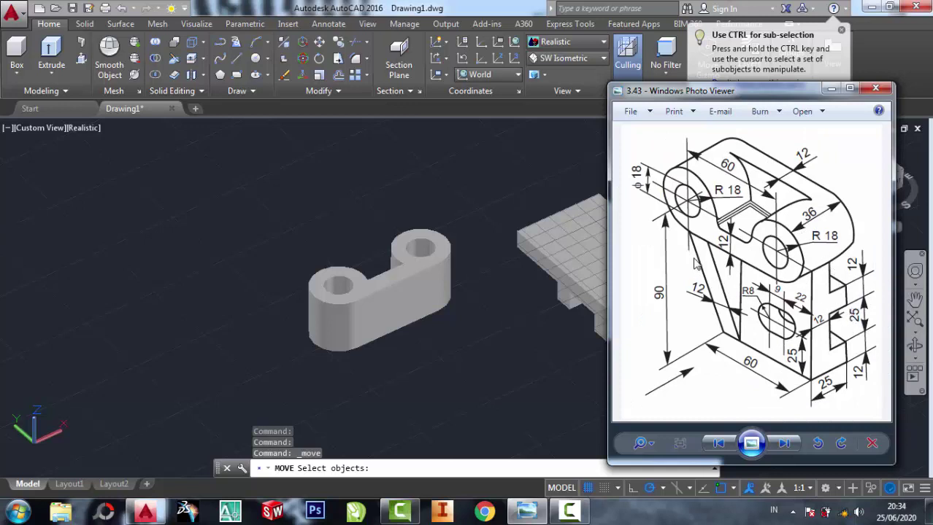
pyautogui.click(457, 361)
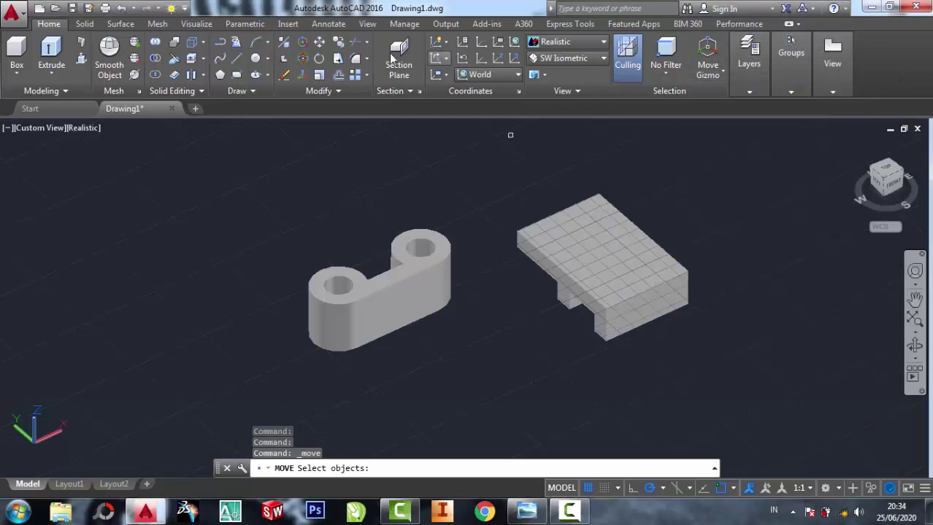
pyautogui.click(552, 239)
pyautogui.scroll(2, 514, 245)
pyautogui.press('Return')
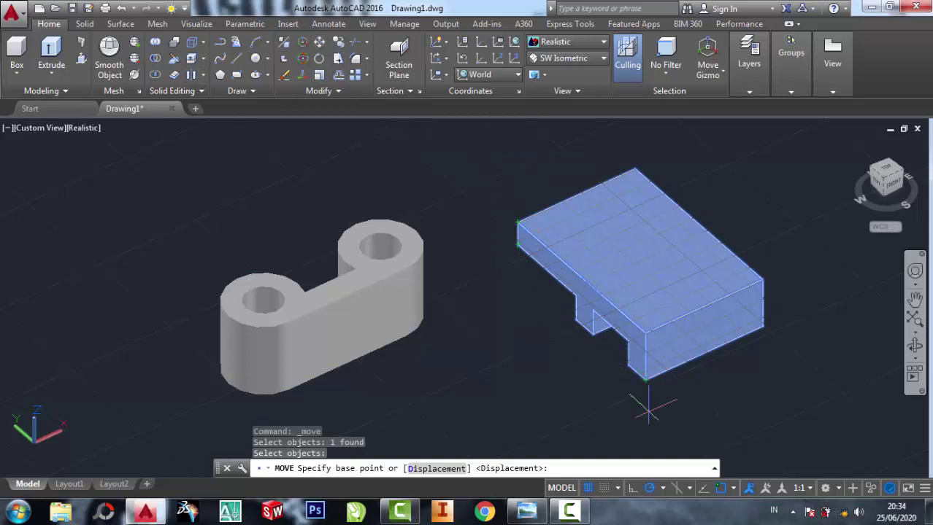
pyautogui.click(517, 221)
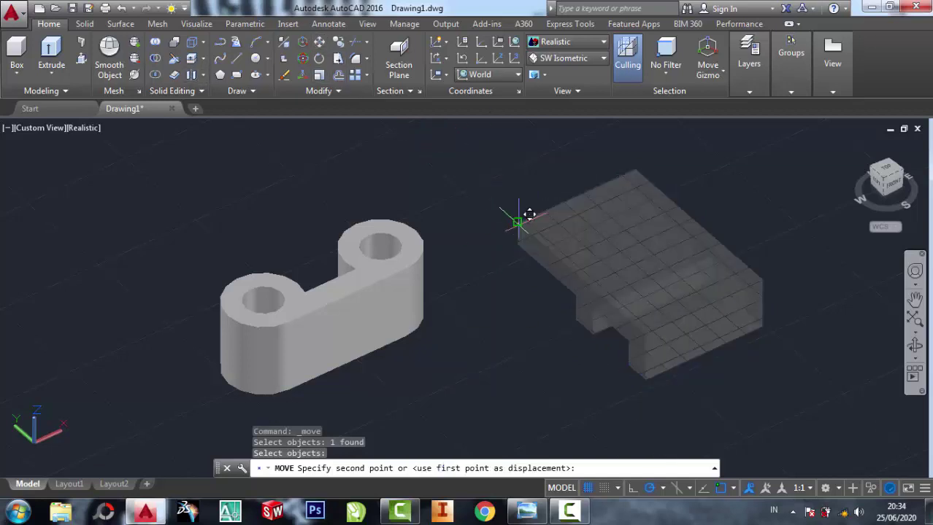
pyautogui.scroll(2, 322, 345)
pyautogui.scroll(2, 292, 250)
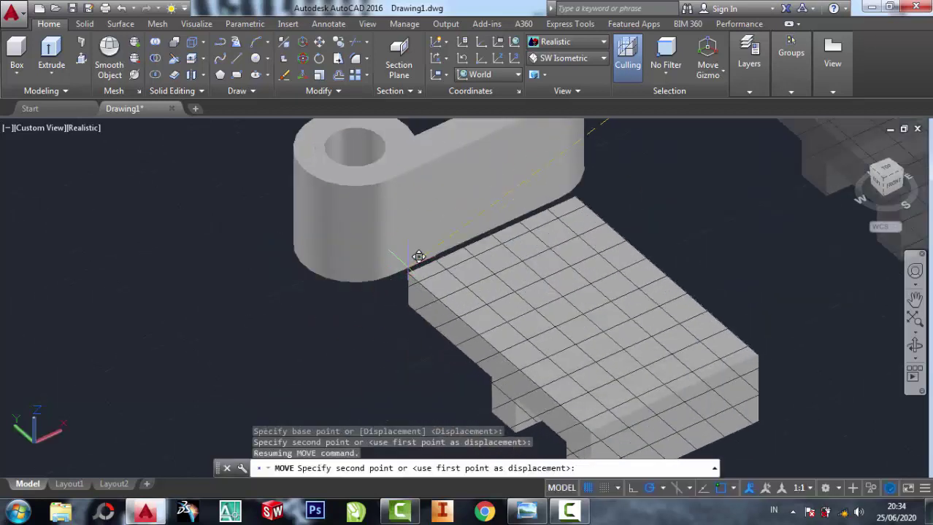
pyautogui.click(544, 276)
# Step: Restart moving the plate from its notch corner, then switch the display to 2D Wireframe
pyautogui.click(460, 175)
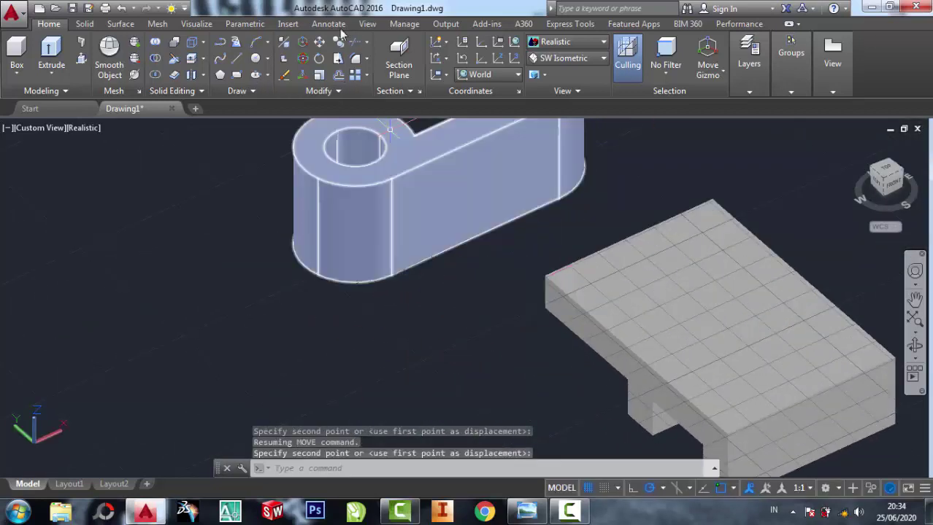
pyautogui.press('Escape')
pyautogui.press('Return')
pyautogui.moveTo(437, 229); pyautogui.dragTo(395, 163, button='middle')
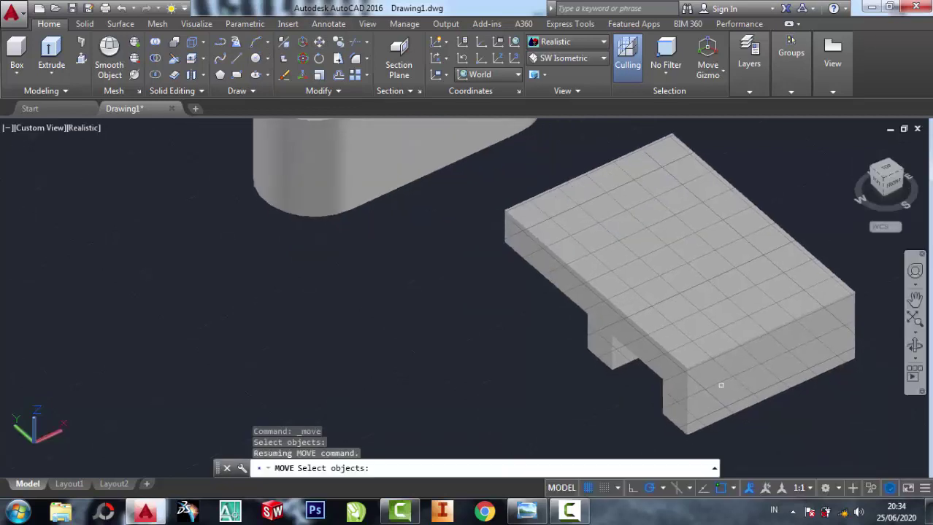
pyautogui.click(664, 419)
pyautogui.press('Return')
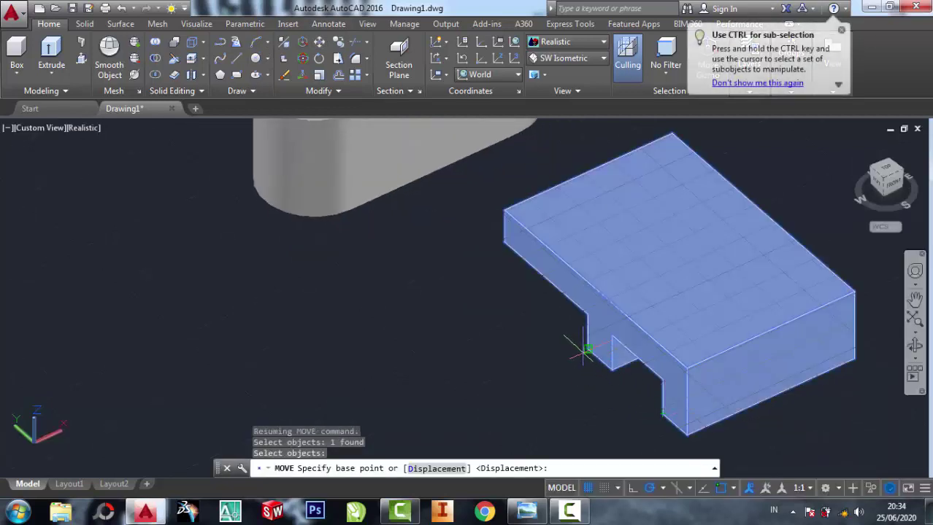
pyautogui.click(587, 349)
pyautogui.scroll(3, 333, 215)
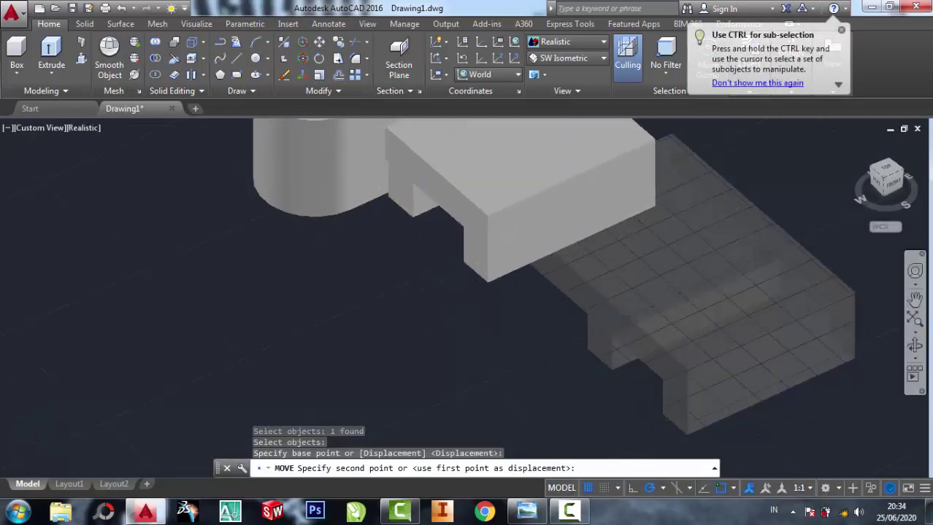
pyautogui.moveTo(333, 214)
pyautogui.mouseDown(button='middle')
pyautogui.moveTo(350, 315)
pyautogui.moveTo(364, 308)
pyautogui.mouseUp(button='middle')
pyautogui.scroll(2, 350, 183)
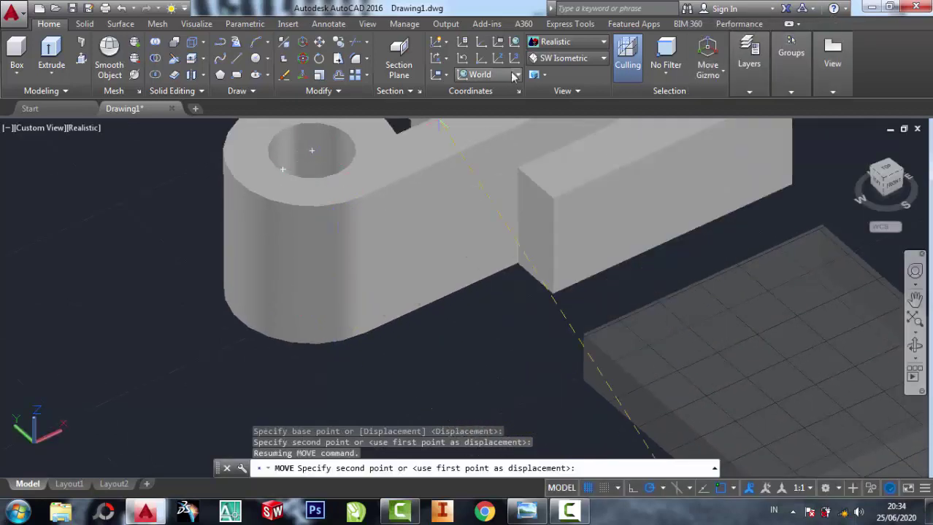
pyautogui.click(562, 42)
pyautogui.click(553, 67)
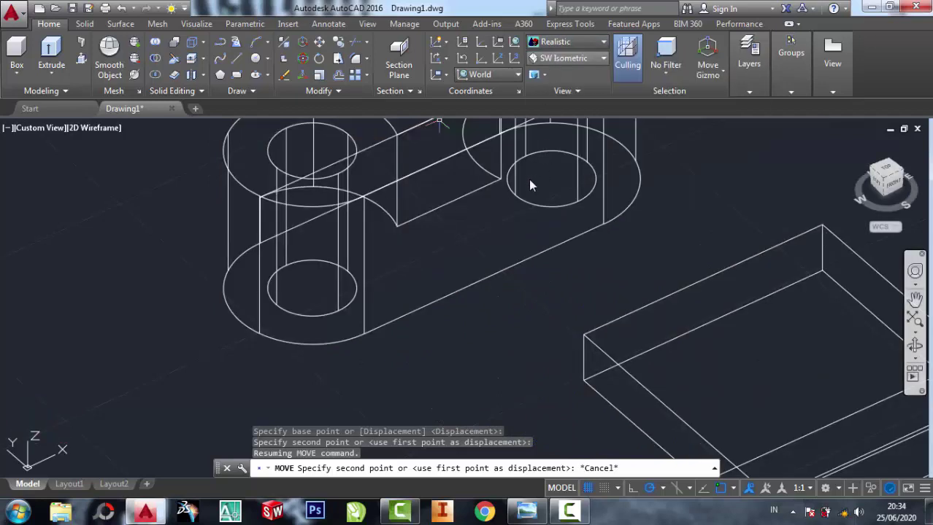
# Step: Crossing-select the plate and move it from its corner to the boss centre
pyautogui.click(317, 45)
pyautogui.scroll(-3, 332, 214)
pyautogui.click(658, 404)
pyautogui.click(549, 332)
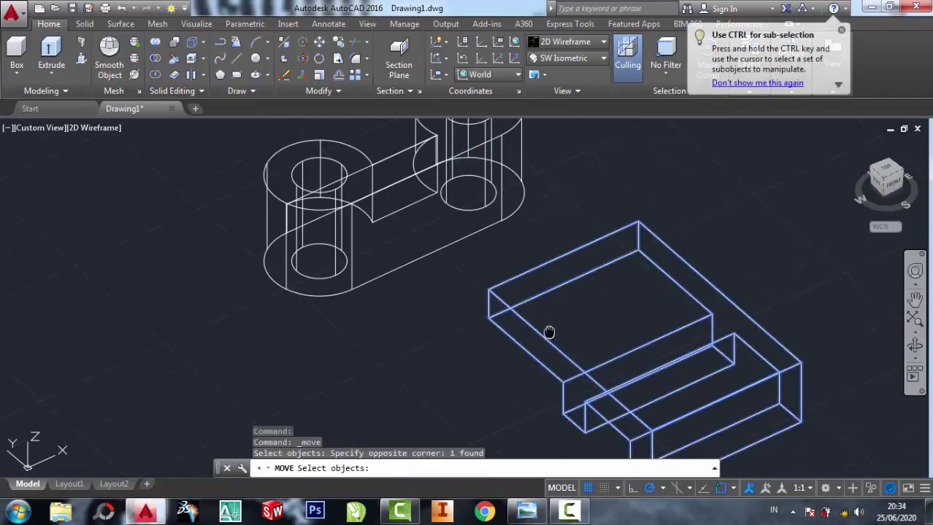
pyautogui.moveTo(549, 332); pyautogui.dragTo(495, 249, button='middle')
pyautogui.press('Return')
pyautogui.click(503, 337)
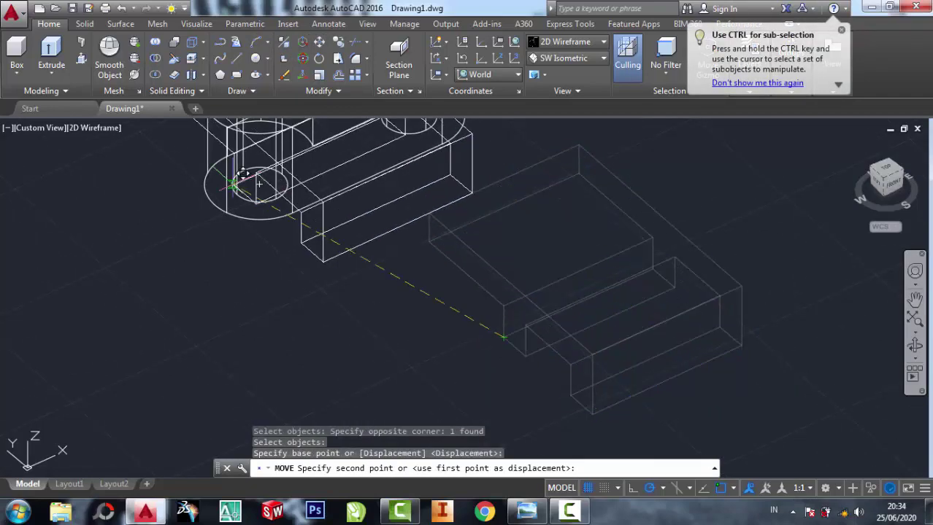
pyautogui.scroll(3, 281, 183)
pyautogui.click(276, 186)
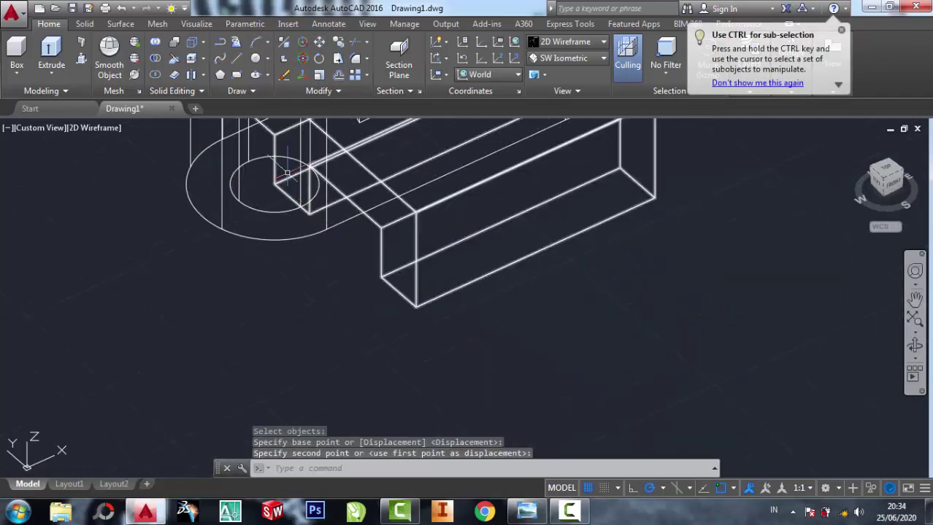
pyautogui.scroll(-4, 306, 168)
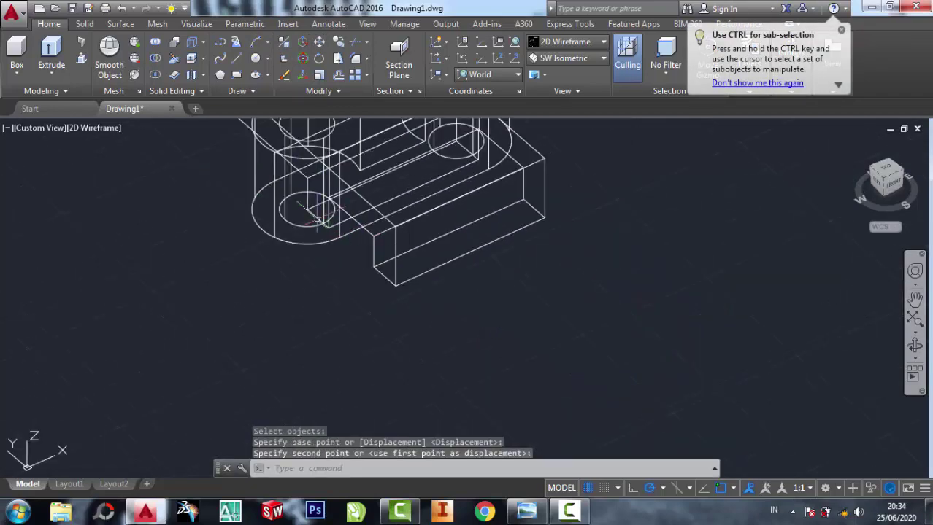
# Step: Move the plate under the bracket arm and set the visual style to Realistic
pyautogui.click(319, 42)
pyautogui.click(497, 321)
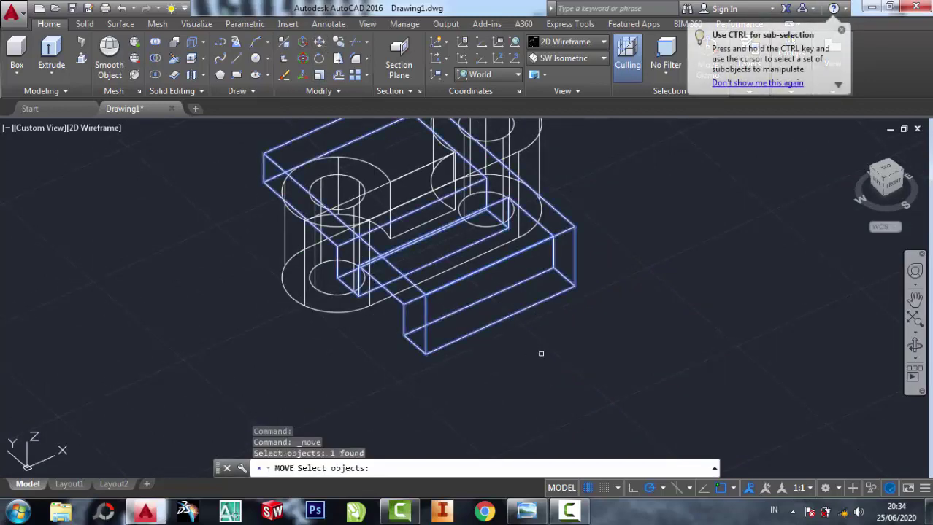
pyautogui.press('Return')
pyautogui.click(127, 205)
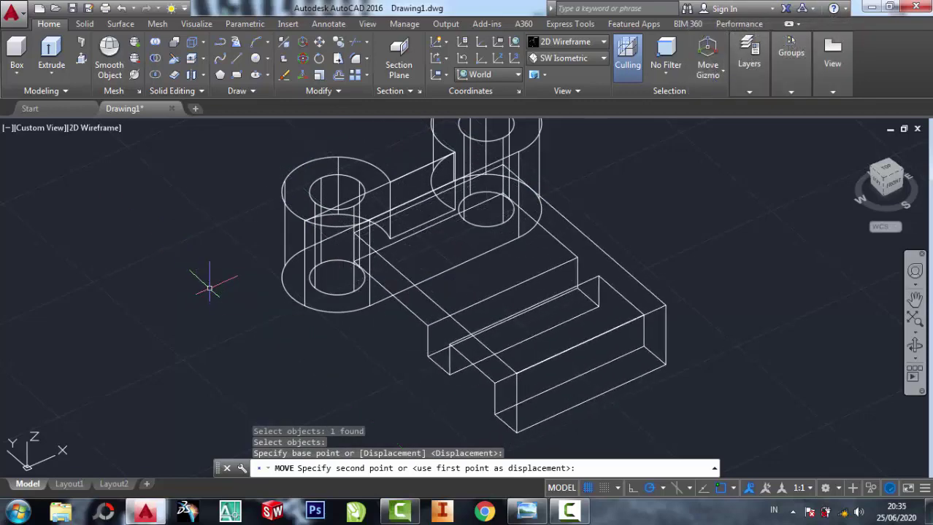
pyautogui.click(210, 288)
pyautogui.scroll(2, 412, 197)
pyautogui.click(546, 43)
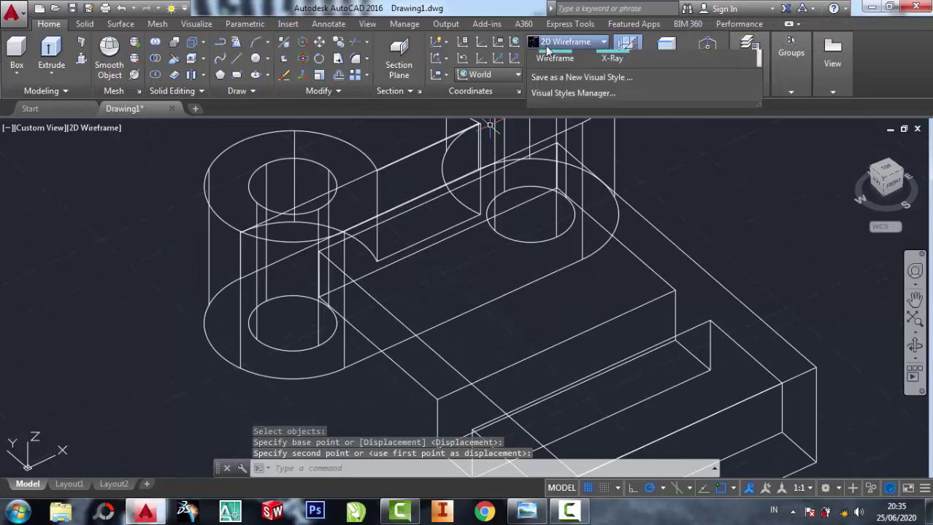
pyautogui.click(743, 79)
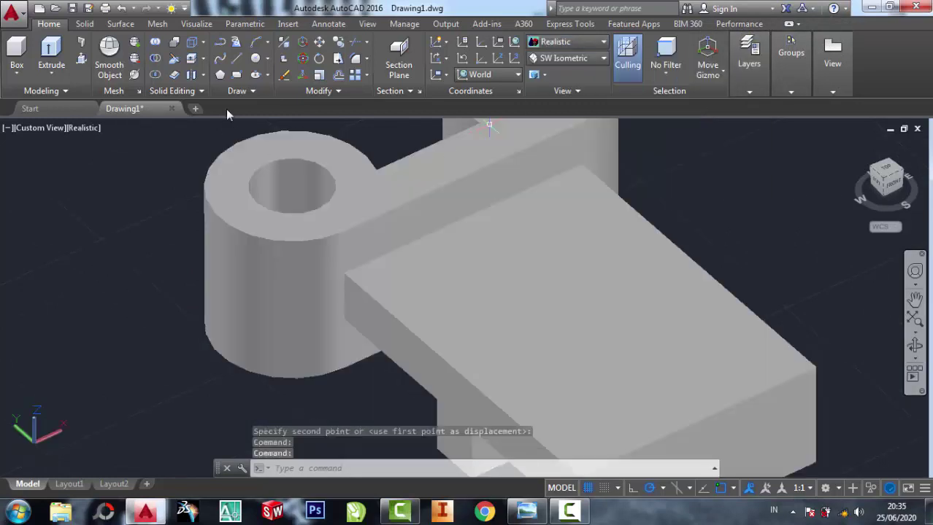
# Step: Draw a short vertical guide line from the boss edge to the plate's edge
pyautogui.click(236, 62)
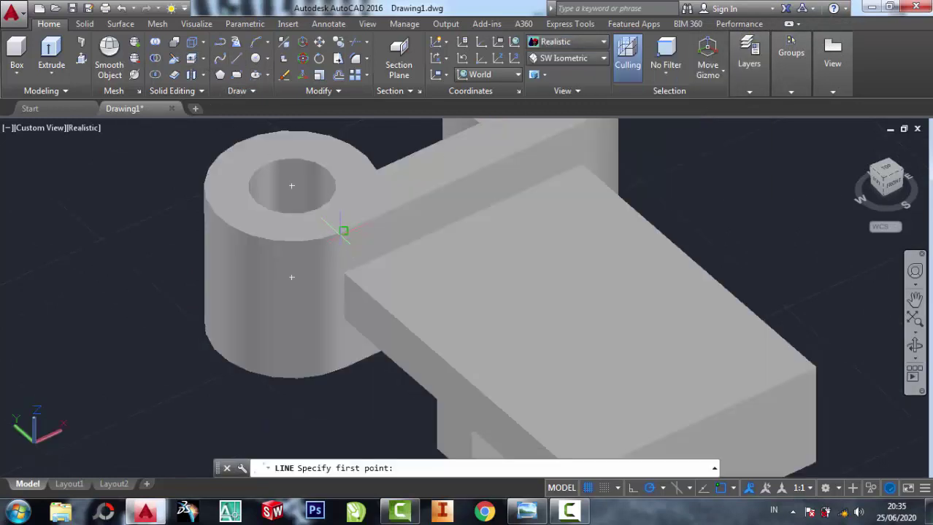
pyautogui.click(343, 230)
pyautogui.moveTo(343, 264); pyautogui.dragTo(340, 166, button='middle')
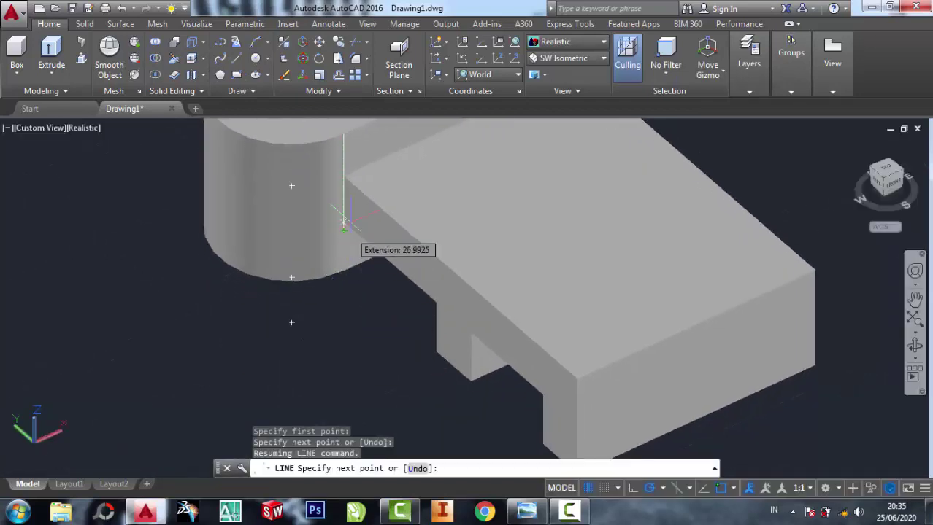
pyautogui.scroll(2, 343, 162)
pyautogui.scroll(1, 340, 173)
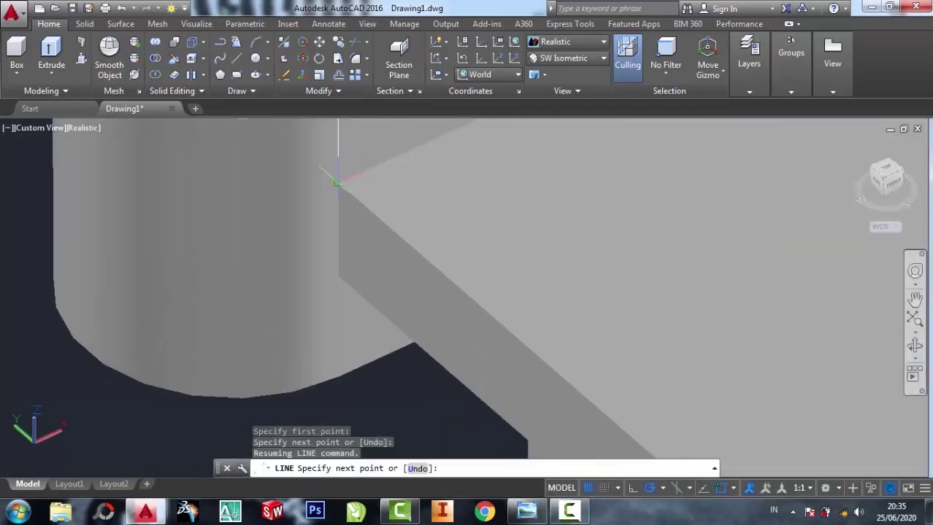
pyautogui.click(337, 182)
pyautogui.rightClick(340, 184)
pyautogui.click(356, 193)
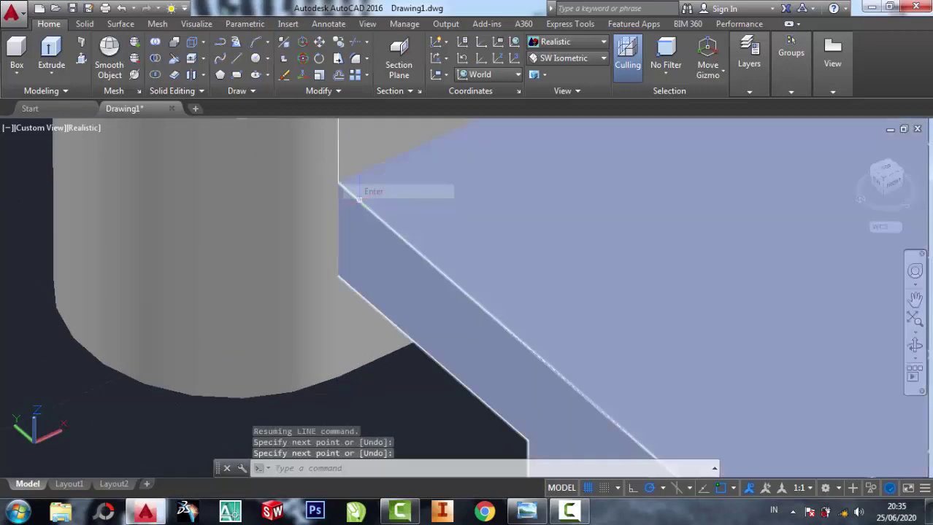
# Step: Move the plate aside, away from the bracket
pyautogui.click(427, 254)
pyautogui.scroll(-3, 427, 252)
pyautogui.press('Return')
pyautogui.click(450, 233)
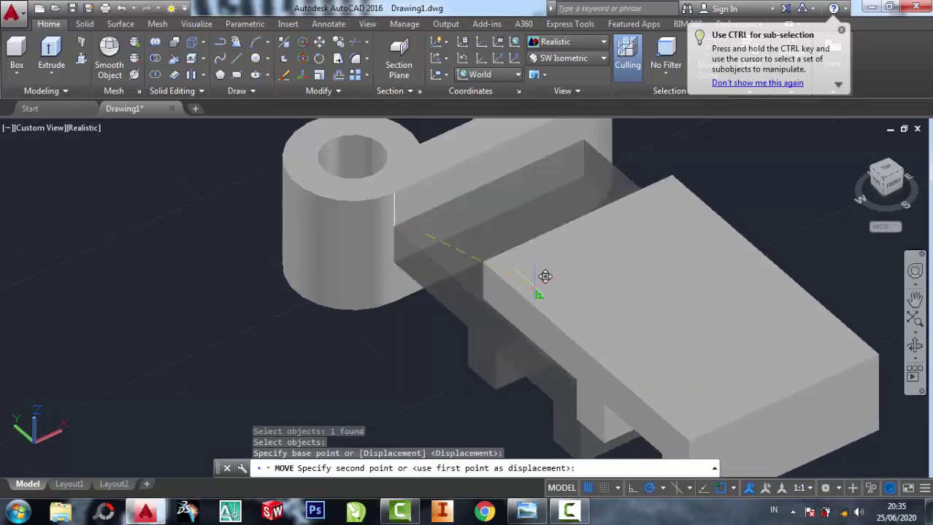
pyautogui.click(545, 277)
# Step: Move the plate by its corner to snap flush against the boss edge
pyautogui.click(325, 47)
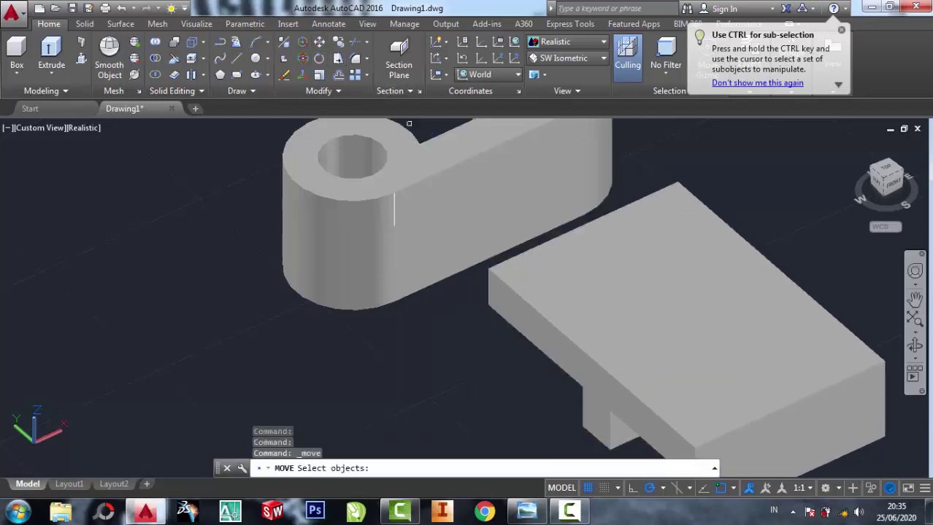
pyautogui.click(527, 266)
pyautogui.press('Return')
pyautogui.click(487, 270)
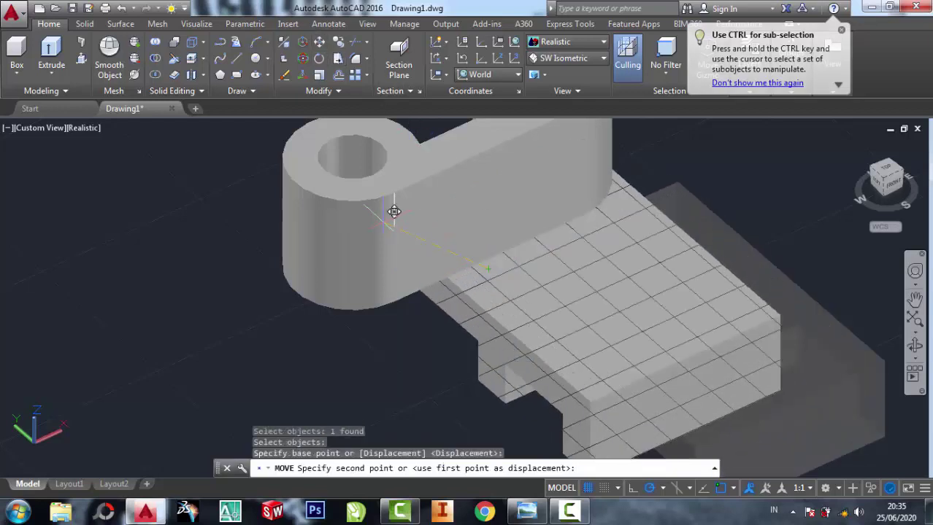
pyautogui.scroll(2, 391, 209)
pyautogui.scroll(1, 401, 213)
pyautogui.click(408, 217)
pyautogui.scroll(-3, 402, 219)
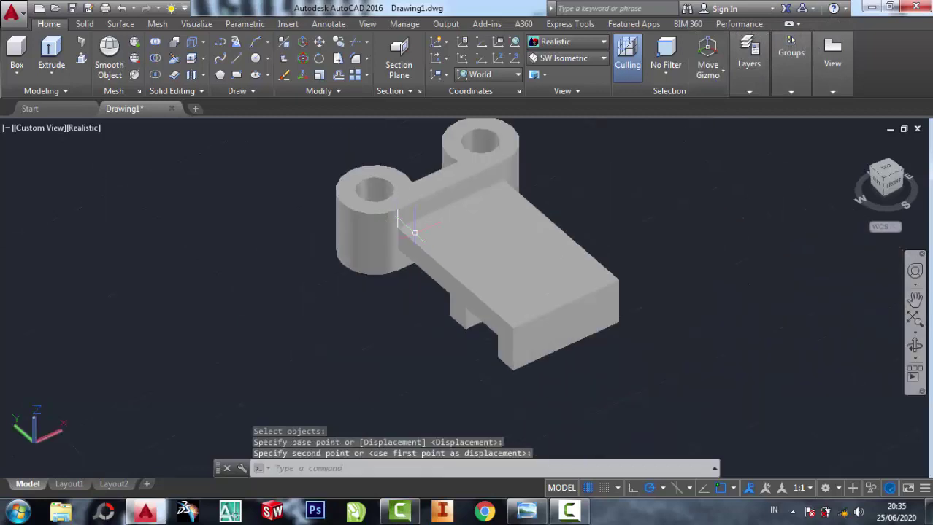
pyautogui.scroll(2, 401, 219)
pyautogui.scroll(1, 402, 219)
pyautogui.scroll(-2, 521, 341)
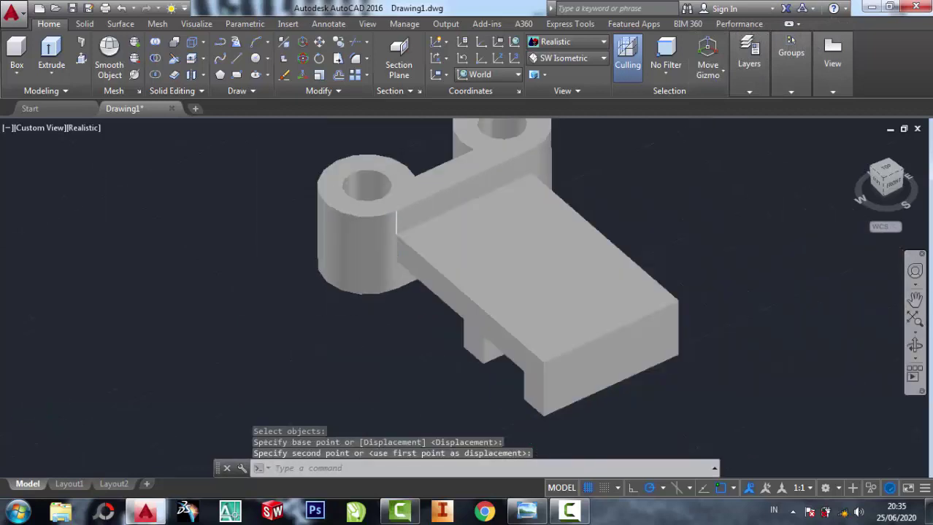
pyautogui.scroll(-1, 522, 340)
# Step: Orbit the model to inspect the joint between plate and boss
pyautogui.click(912, 346)
pyautogui.moveTo(672, 270)
pyautogui.mouseDown()
pyautogui.moveTo(472, 235)
pyautogui.moveTo(562, 264)
pyautogui.moveTo(687, 271)
pyautogui.moveTo(641, 204)
pyautogui.mouseUp()
pyautogui.rightClick(641, 204)
pyautogui.click(651, 203)
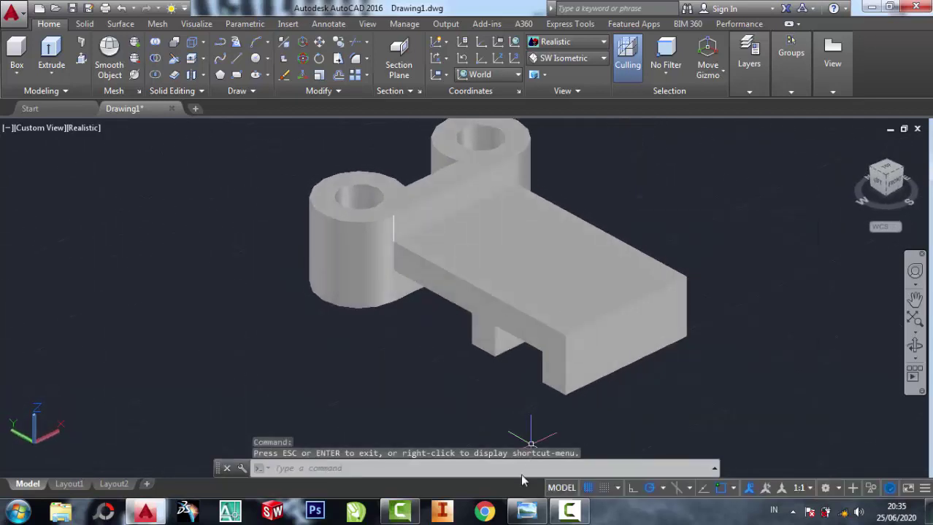
# Step: After checking the reference, draw a helper line from the block's bottom corner to the cylinder base
pyautogui.click(527, 513)
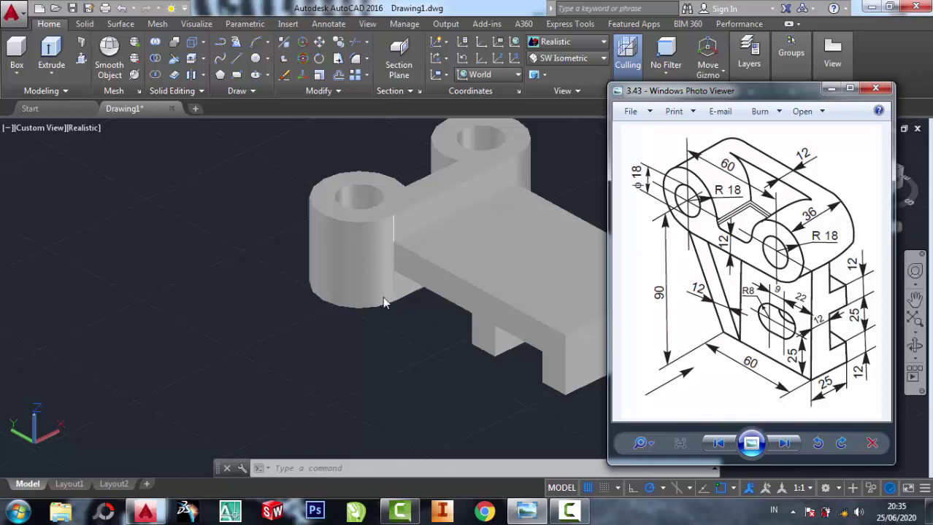
pyautogui.click(237, 57)
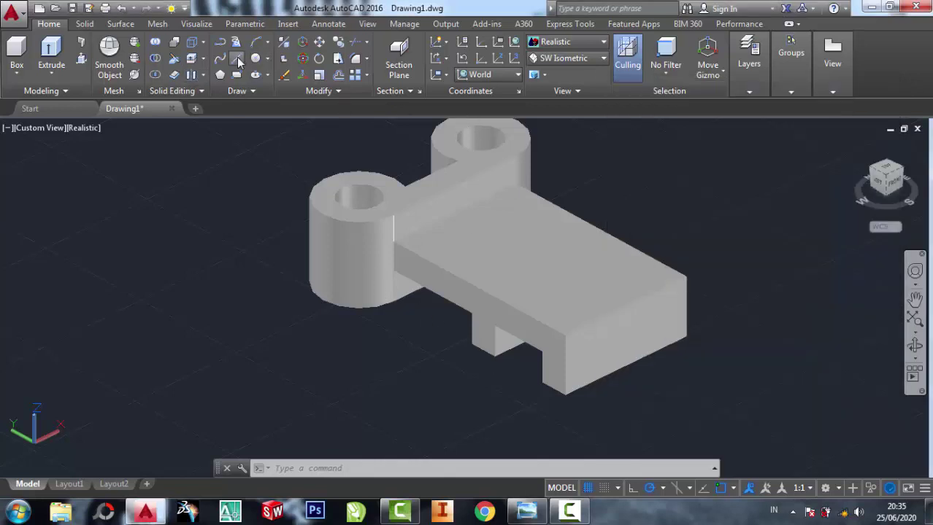
pyautogui.click(236, 57)
pyautogui.click(472, 343)
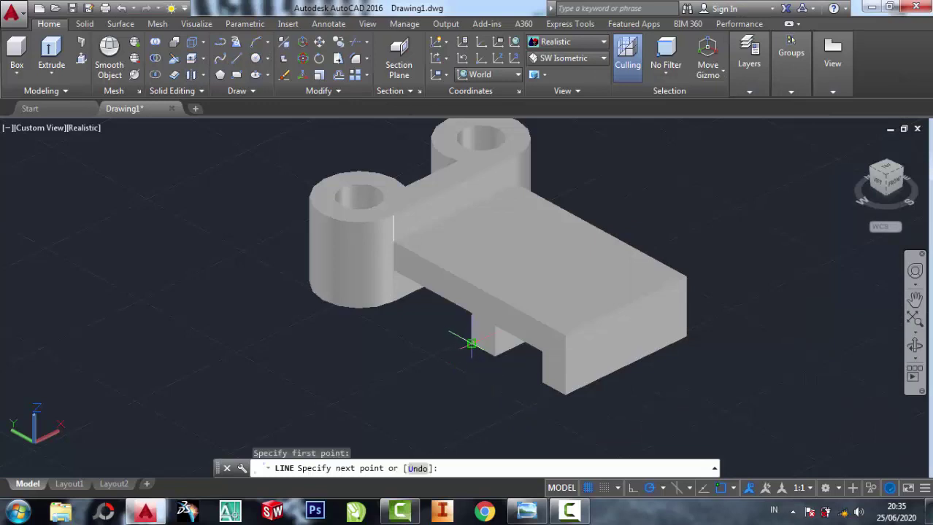
pyautogui.rightClick(393, 301)
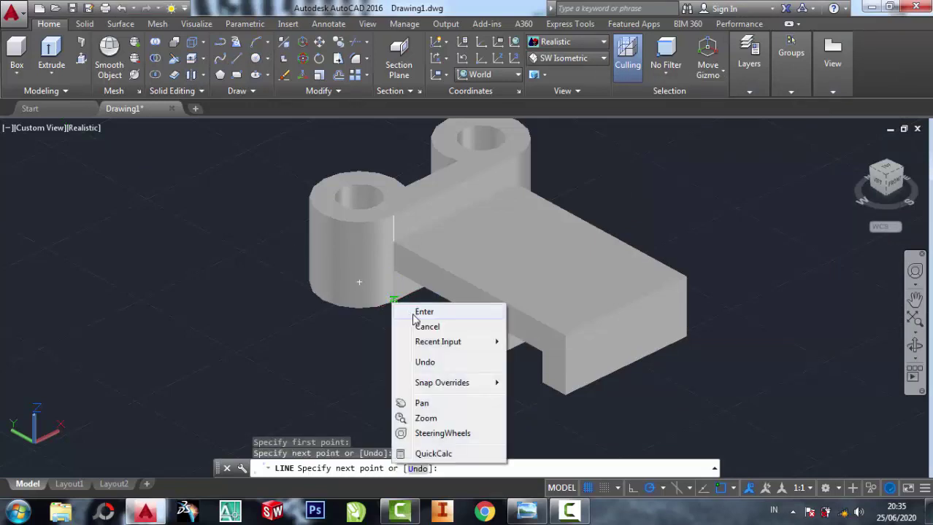
pyautogui.click(424, 309)
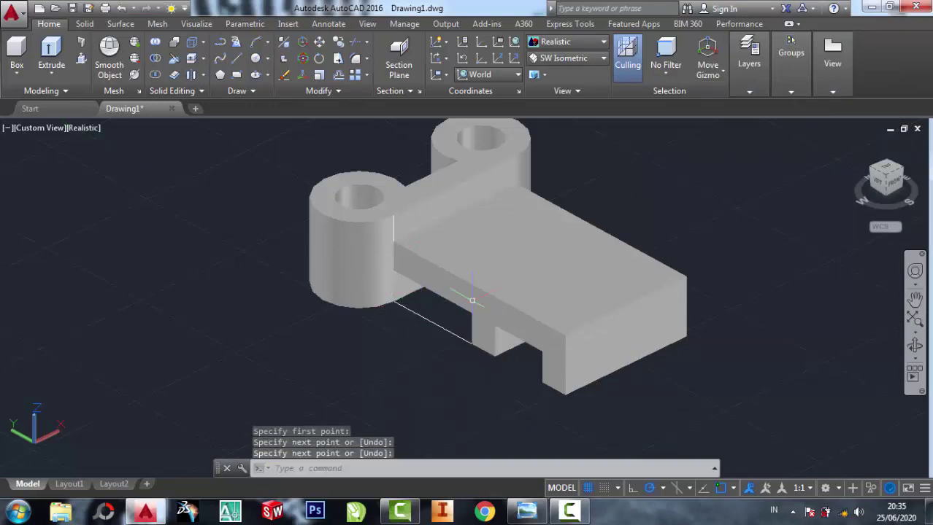
# Step: Move the base block from its corner against the cylinder boss, checking the reference drawing
pyautogui.click(528, 513)
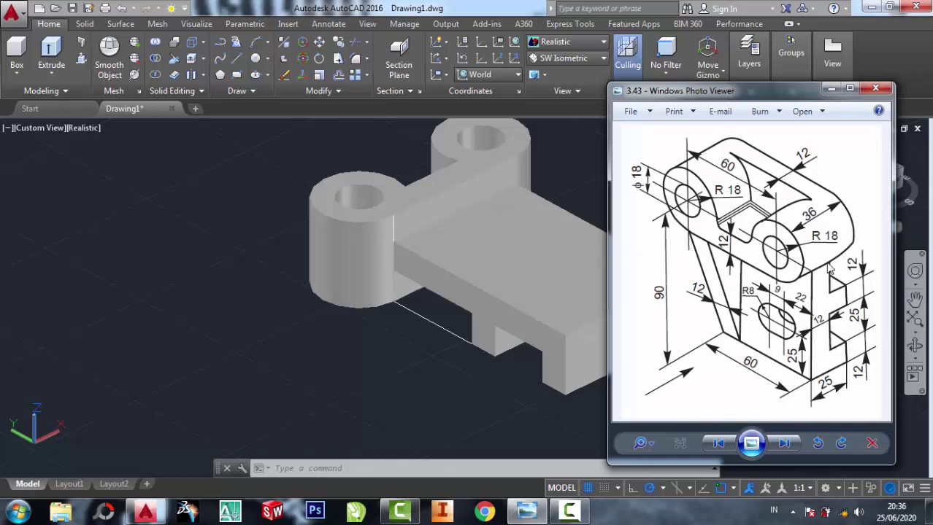
pyautogui.click(373, 332)
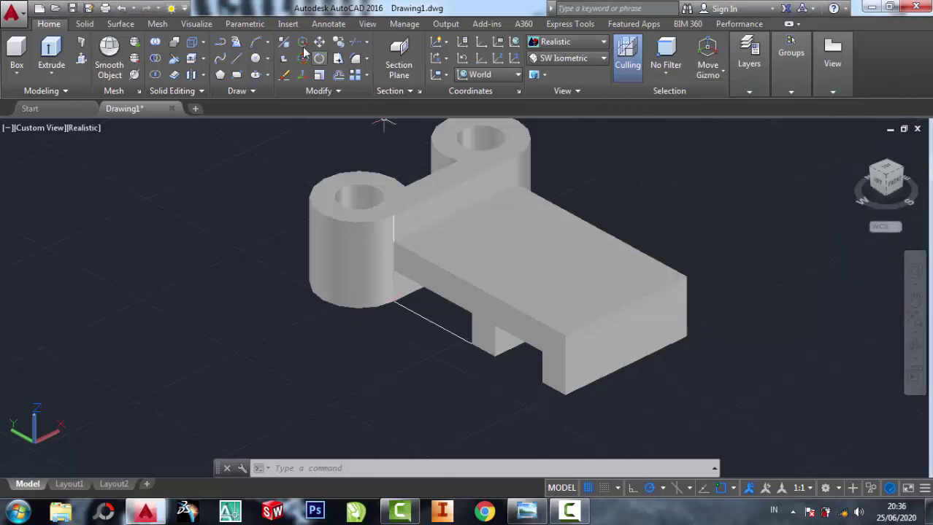
pyautogui.write('m')
pyautogui.press('Return')
pyautogui.click(402, 250)
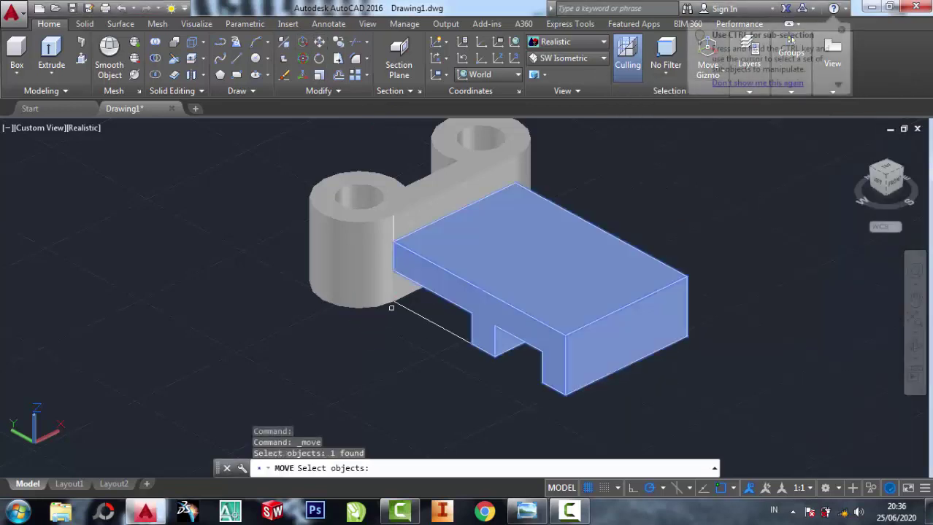
pyautogui.press('Return')
pyautogui.scroll(3, 394, 266)
pyautogui.click(394, 231)
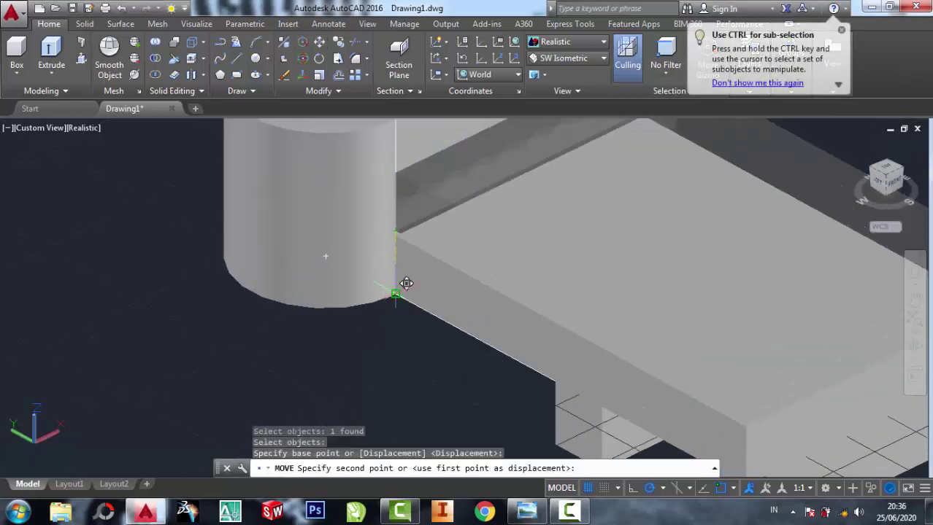
pyautogui.click(396, 305)
pyautogui.scroll(-3, 378, 308)
pyautogui.scroll(2, 379, 309)
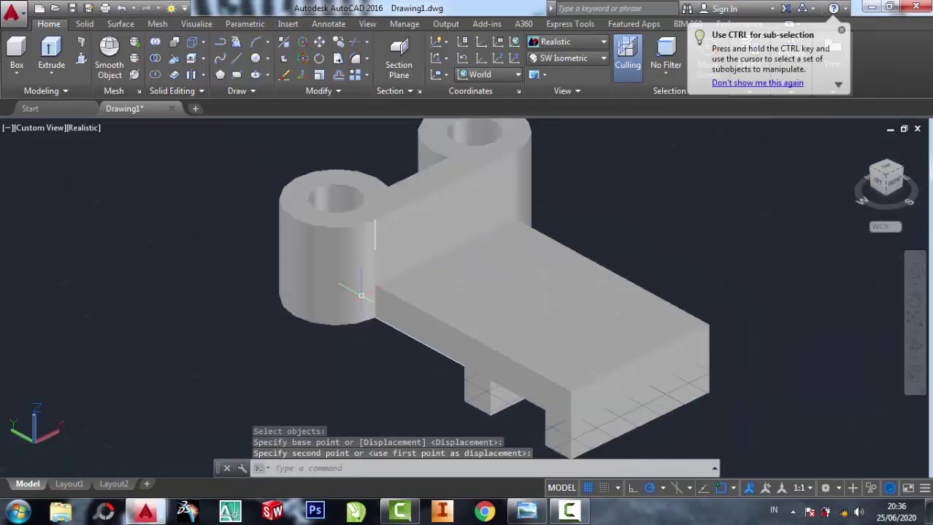
pyautogui.click(526, 511)
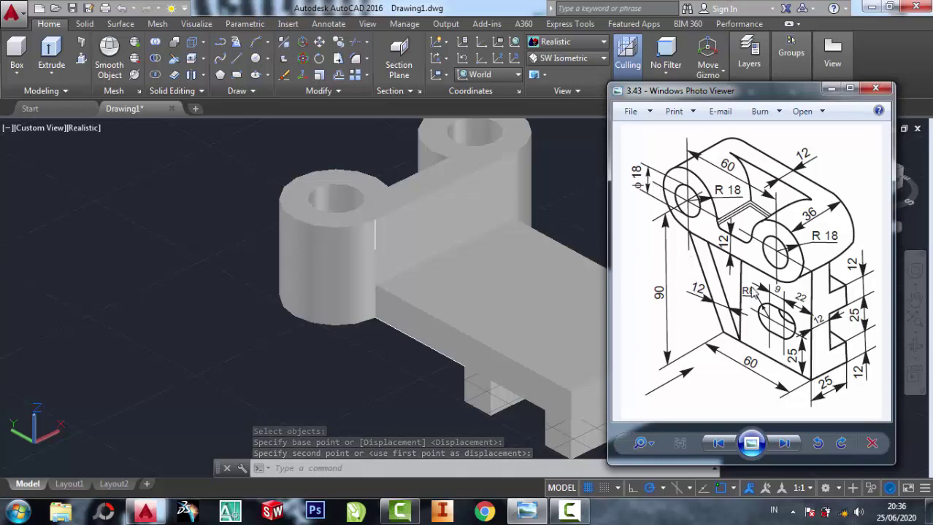
pyautogui.click(372, 373)
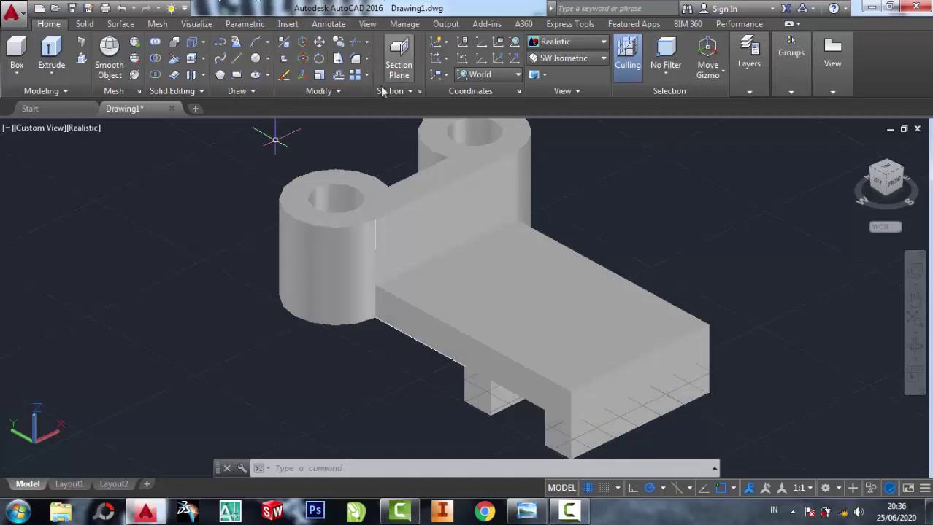
# Step: Start Copy Edges and select the block's front top edge
pyautogui.click(204, 42)
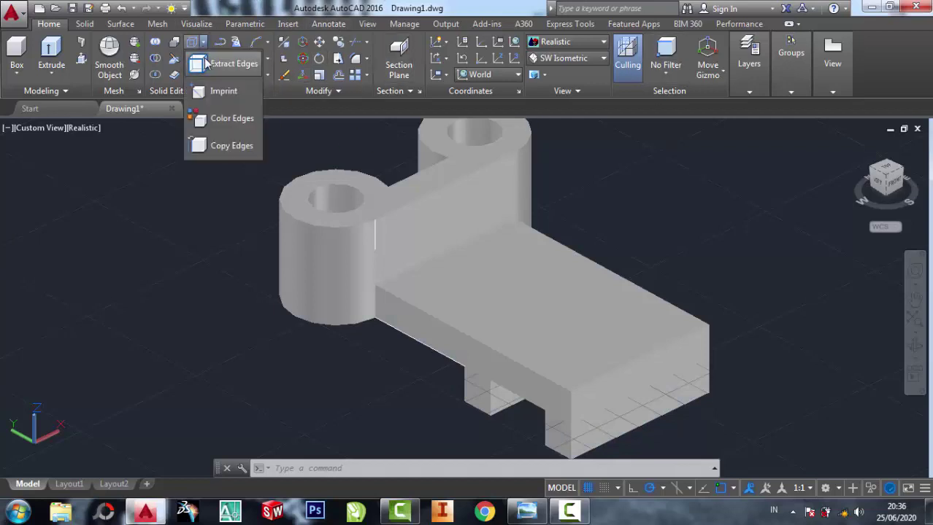
pyautogui.click(223, 148)
pyautogui.click(491, 347)
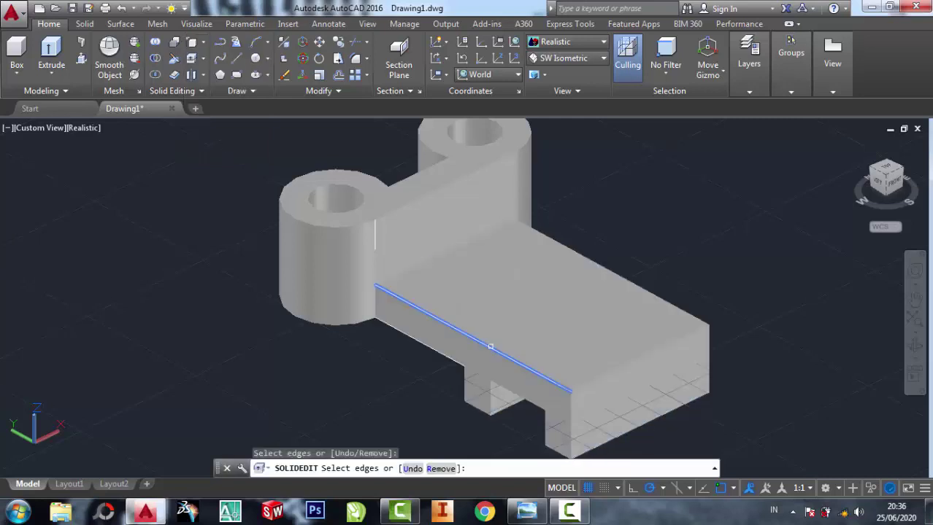
pyautogui.rightClick(490, 191)
pyautogui.click(515, 204)
# Step: Copy the edge 12 units back from its endpoint and exit solid editing
pyautogui.scroll(2, 597, 429)
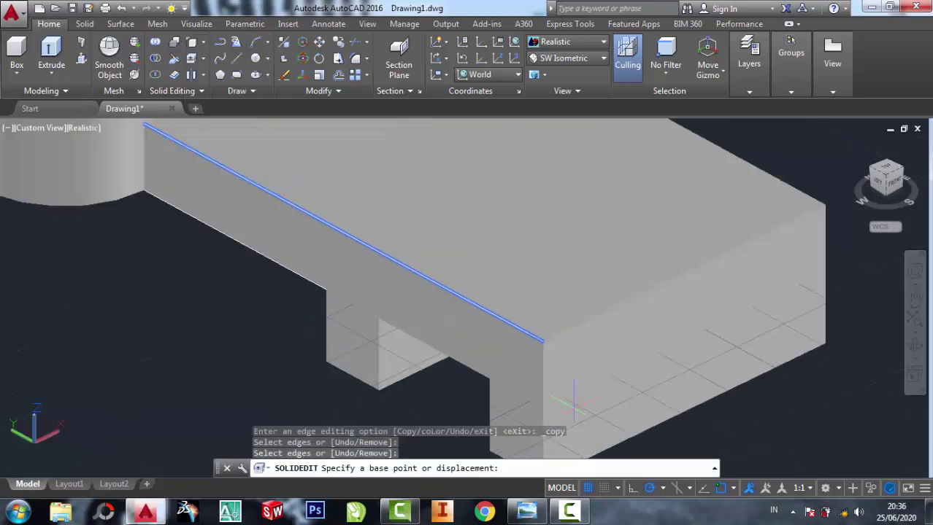
pyautogui.scroll(2, 538, 336)
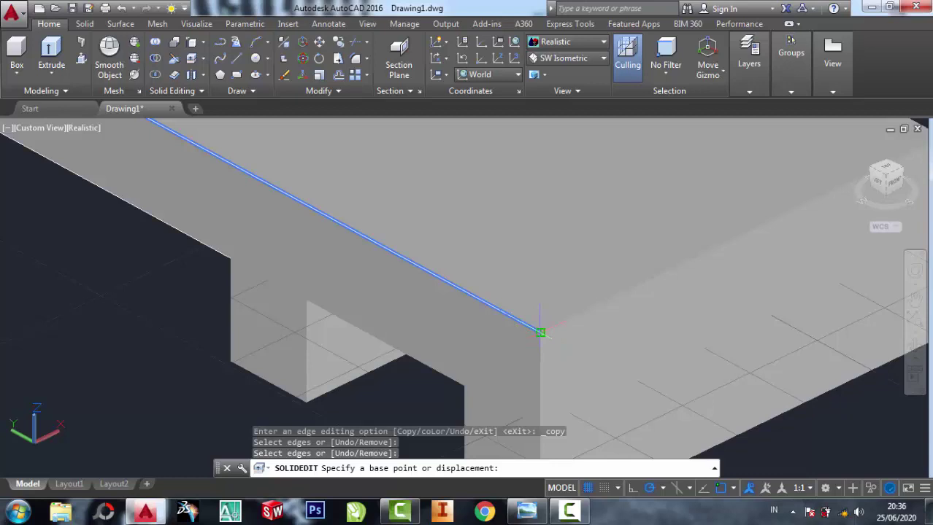
pyautogui.click(539, 332)
pyautogui.scroll(-2, 539, 332)
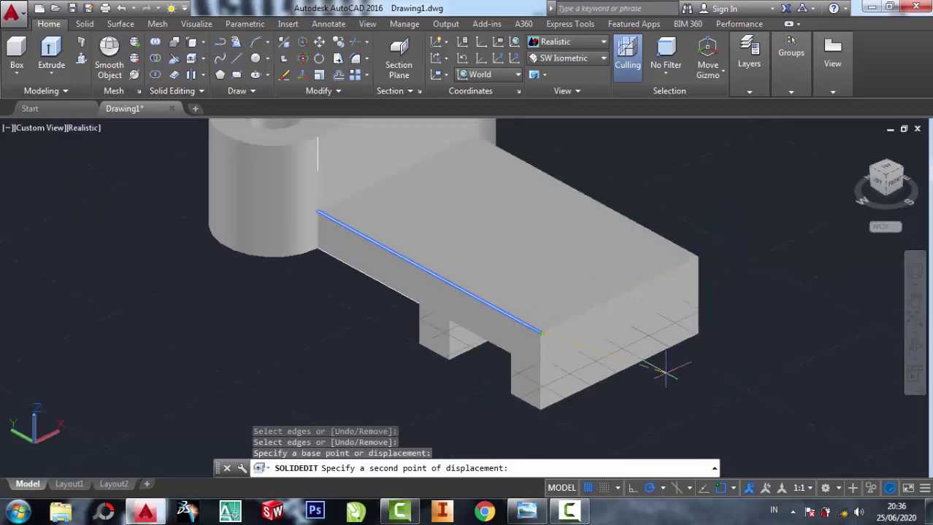
pyautogui.click(526, 511)
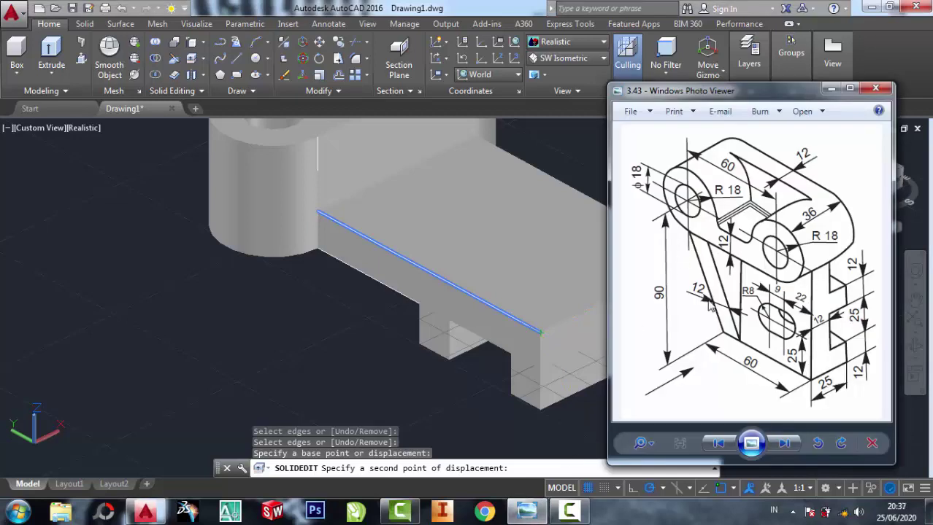
pyautogui.click(831, 88)
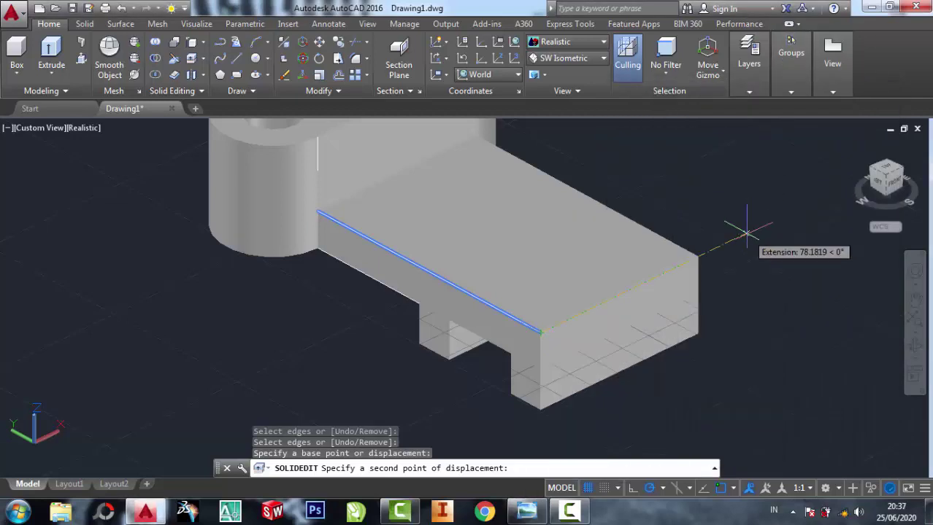
pyautogui.write('12')
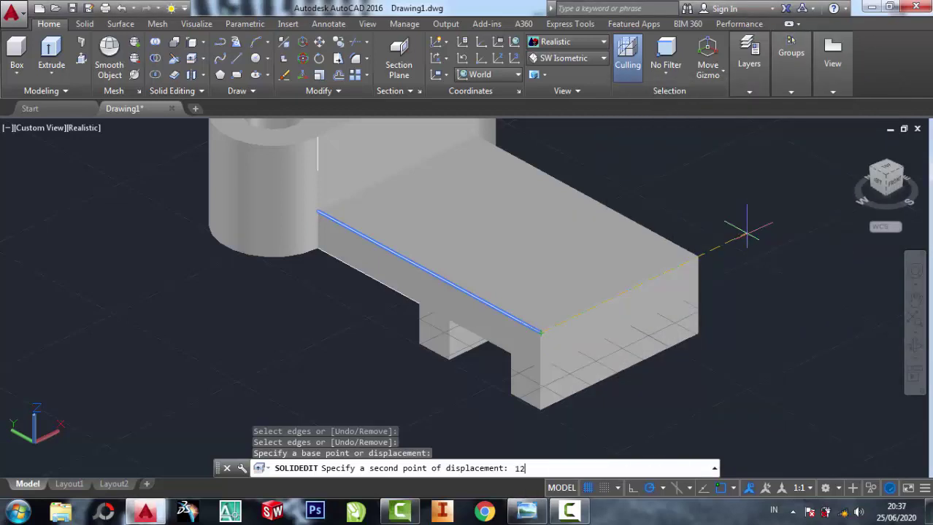
pyautogui.press('Return')
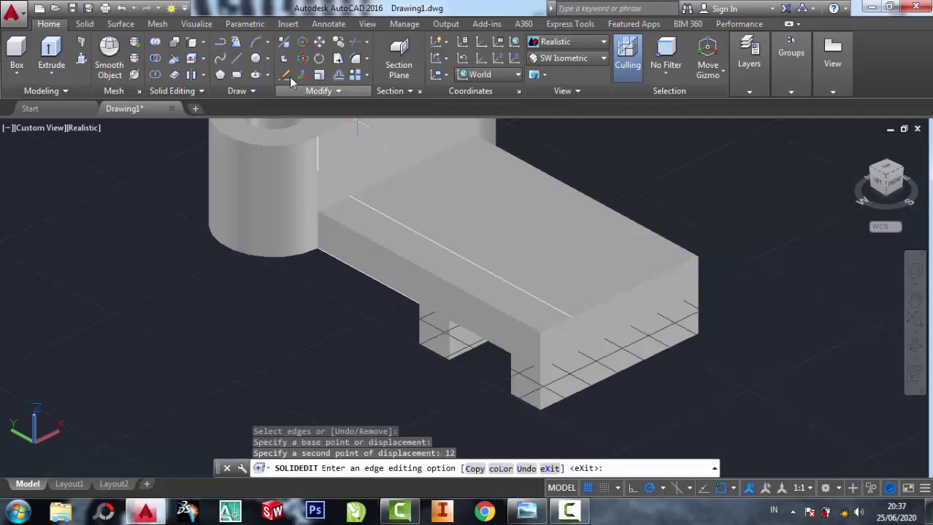
pyautogui.press('Escape')
# Step: Press-pull the narrow 12-unit strip upward into a raised side wall
pyautogui.hotkey('ctrl', 'shift', 'e')
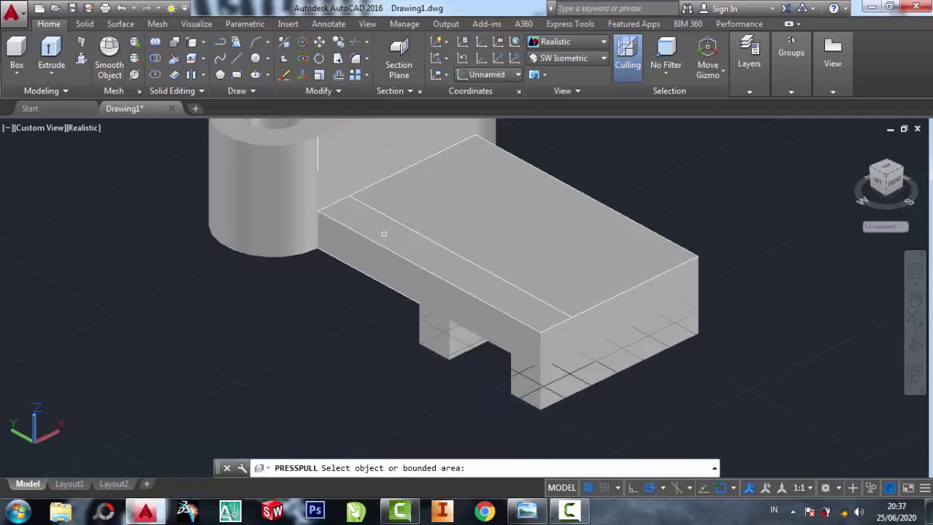
pyautogui.click(383, 235)
pyautogui.click(356, 213)
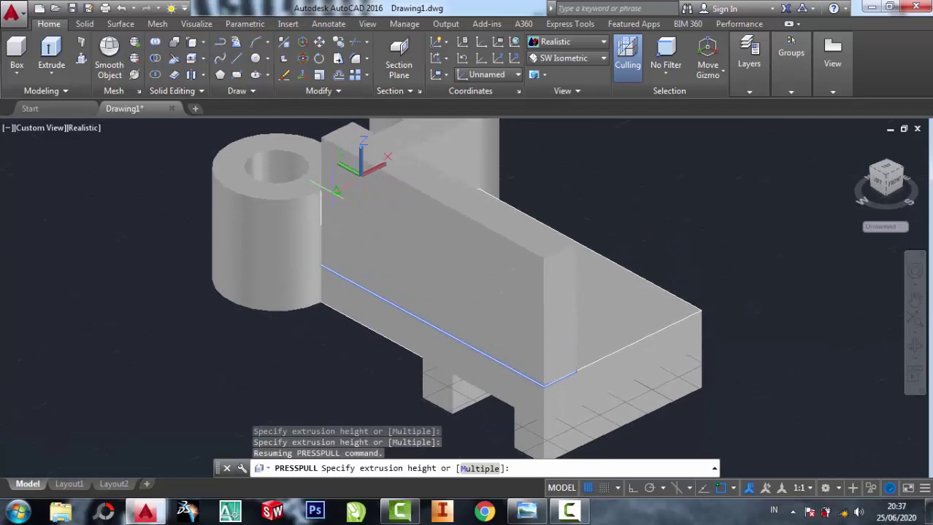
pyautogui.click(321, 191)
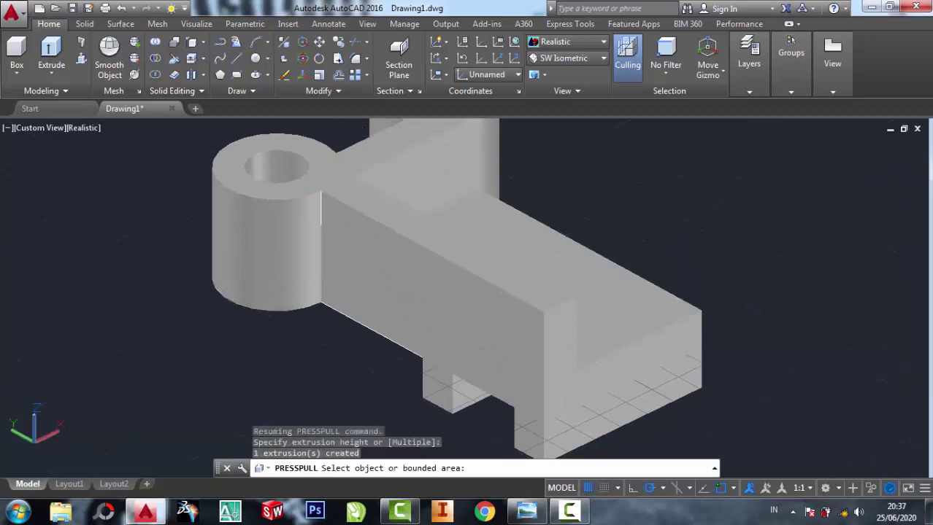
pyautogui.press('Return')
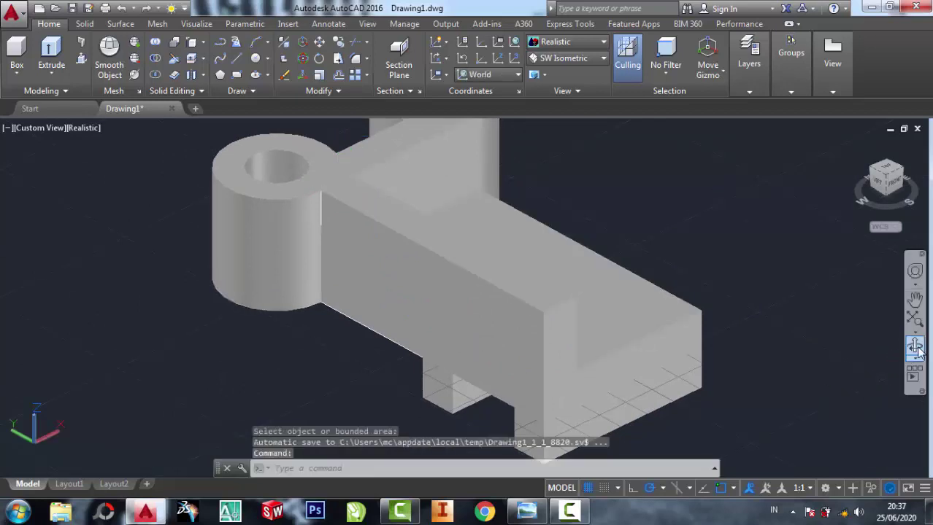
# Step: Union the walled base block with the boss arm into one solid
pyautogui.click(917, 352)
pyautogui.moveTo(775, 298)
pyautogui.mouseDown()
pyautogui.moveTo(635, 292)
pyautogui.moveTo(571, 308)
pyautogui.moveTo(615, 315)
pyautogui.mouseUp()
pyautogui.rightClick(790, 183)
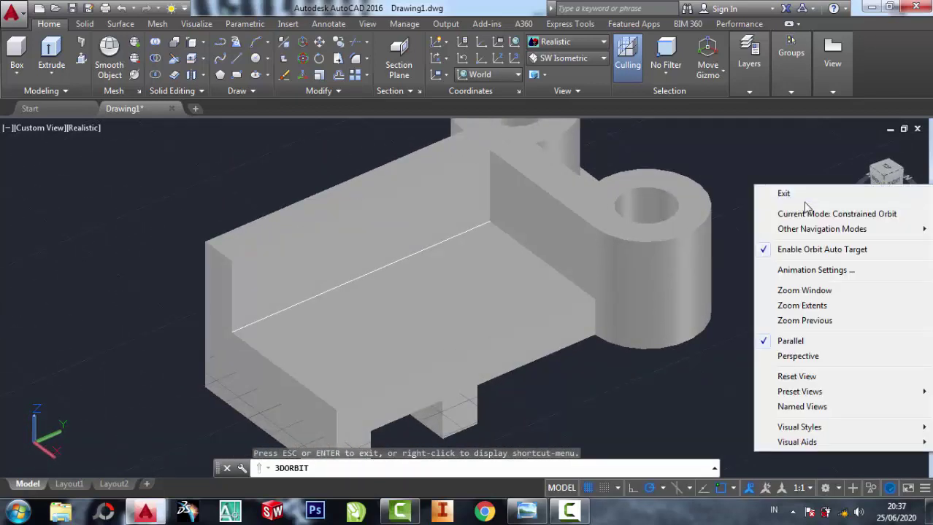
pyautogui.click(785, 187)
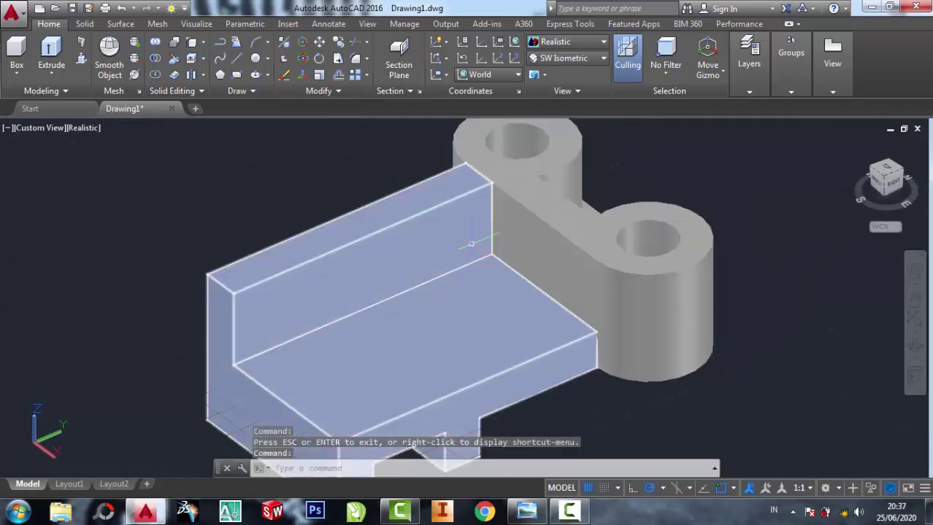
pyautogui.click(155, 42)
pyautogui.click(397, 199)
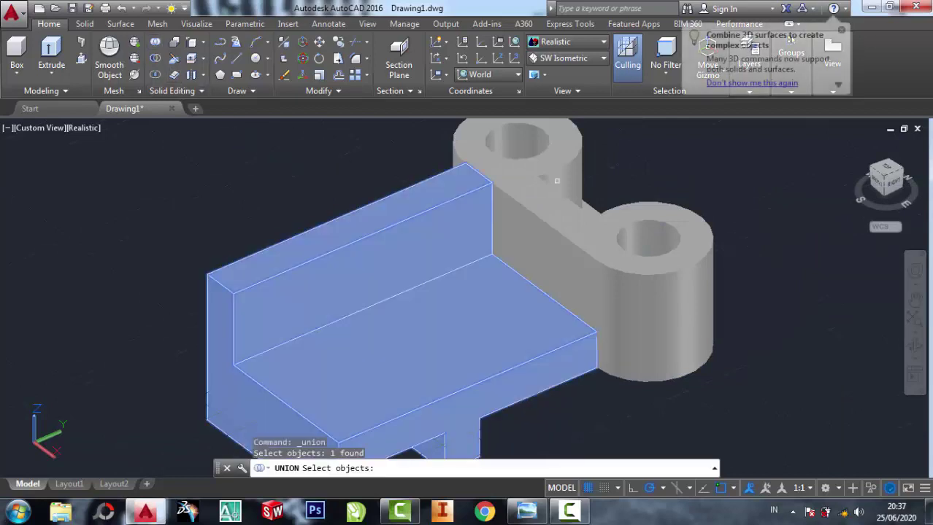
pyautogui.click(467, 160)
pyautogui.press('Return')
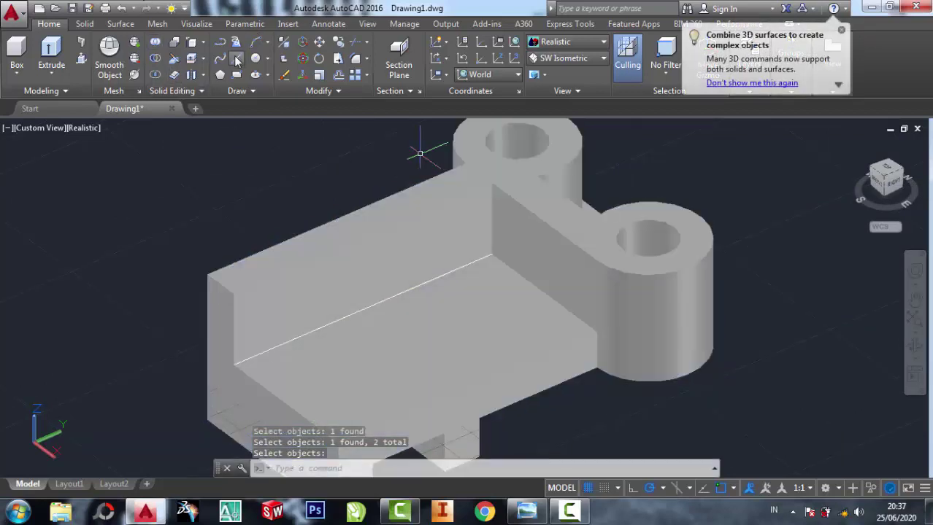
pyautogui.click(237, 59)
# Step: Close the triangle outline with a line from the wall's top corner to the lower corner
pyautogui.click(491, 182)
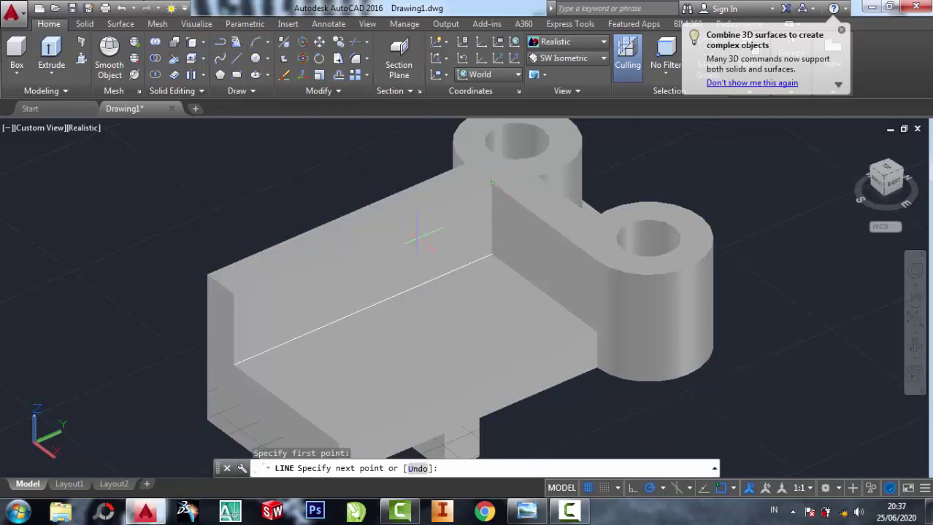
pyautogui.click(234, 363)
pyautogui.rightClick(234, 362)
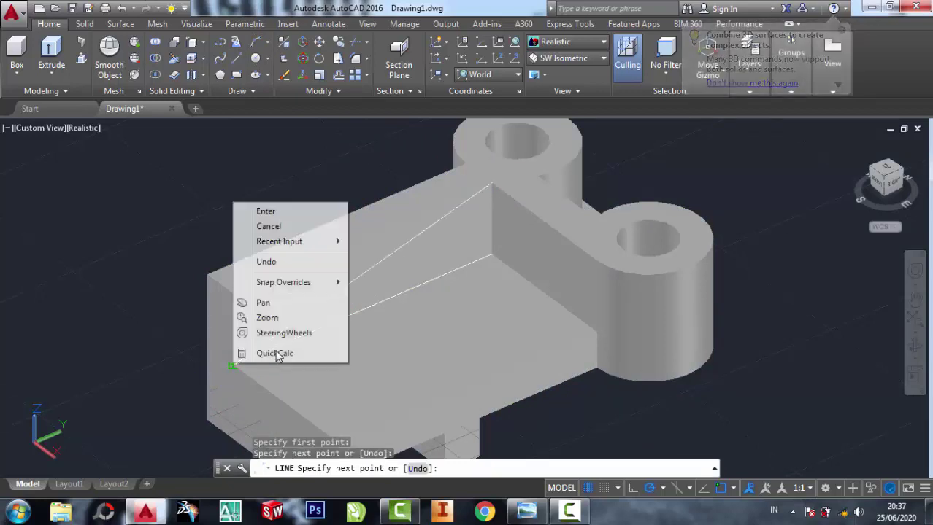
pyautogui.click(274, 216)
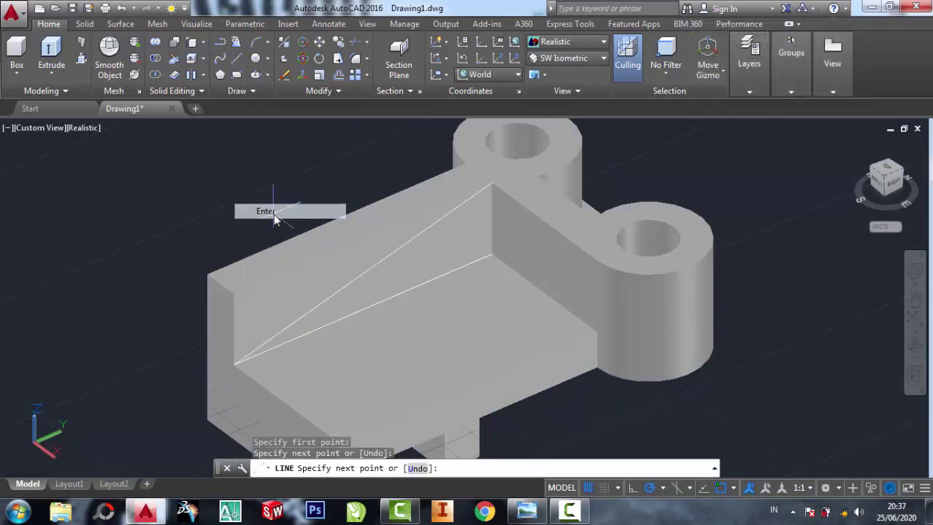
# Step: Press-pull the triangular area into a sloped rib and bring up the reference drawing
pyautogui.click(81, 59)
pyautogui.click(270, 280)
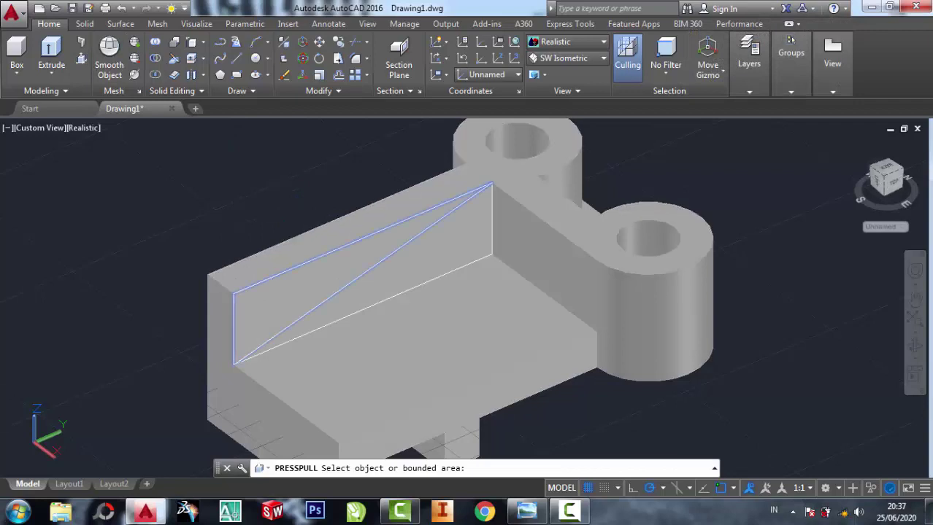
pyautogui.click(248, 256)
pyautogui.moveTo(244, 247); pyautogui.dragTo(206, 197, button='middle')
pyautogui.press('Return')
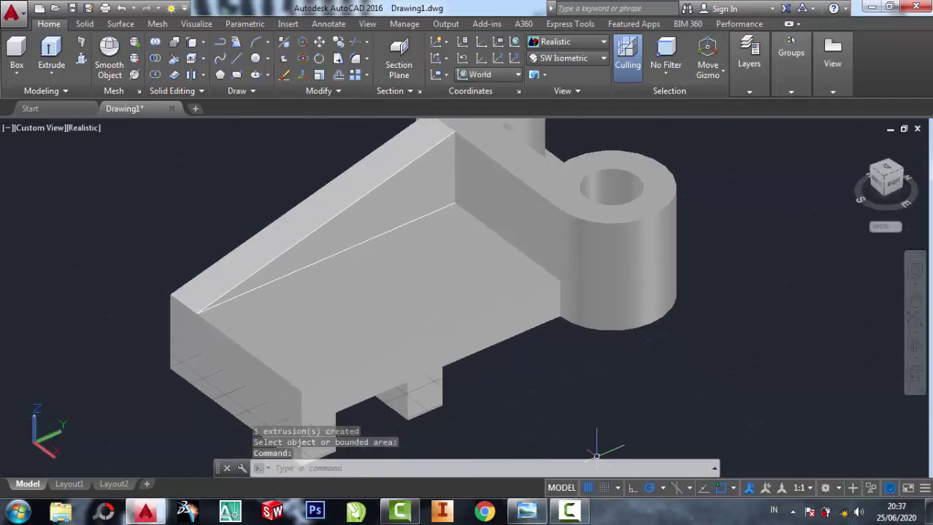
pyautogui.click(526, 511)
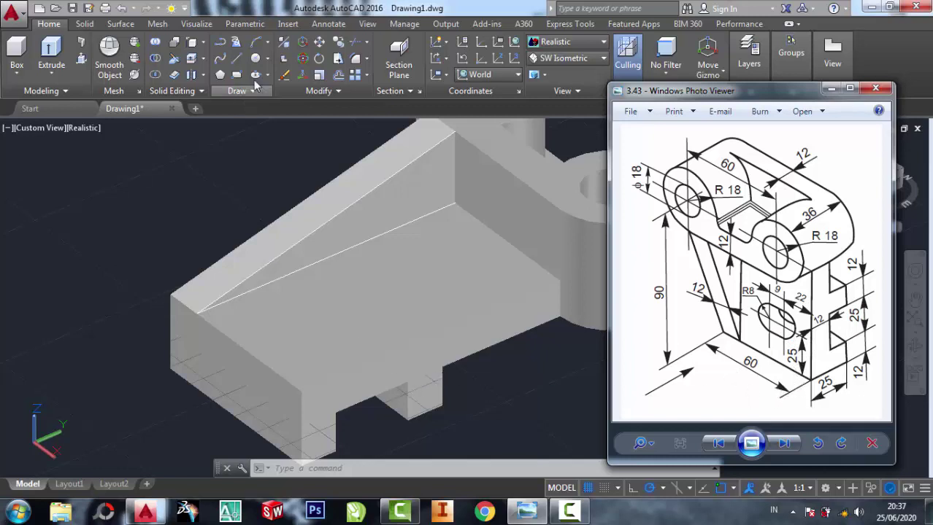
# Step: Draw a 12-unit guide line from the base's front corner
pyautogui.click(241, 65)
pyautogui.click(237, 59)
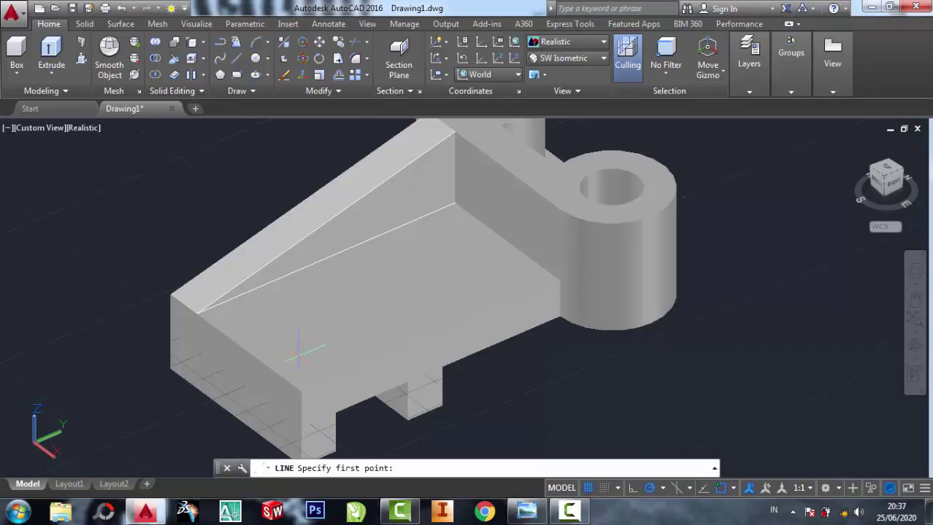
pyautogui.click(300, 392)
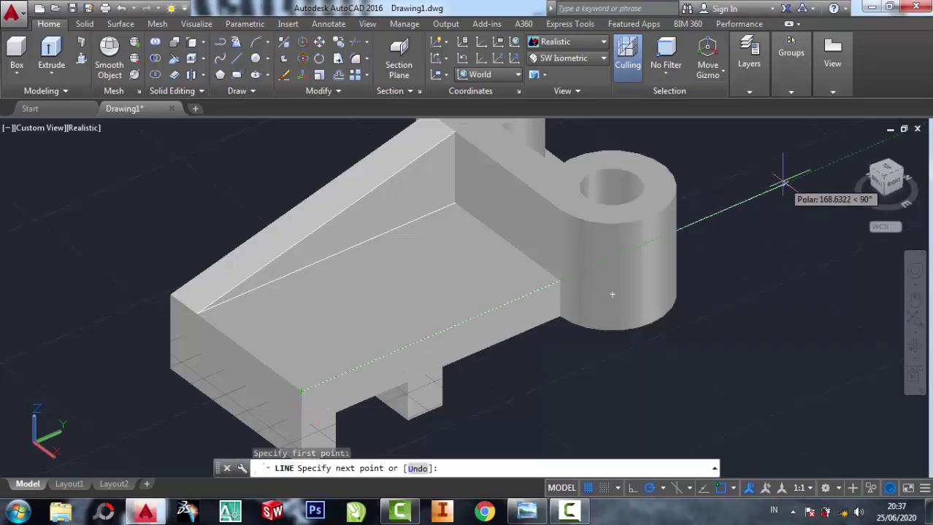
pyautogui.write('12')
pyautogui.press('Return')
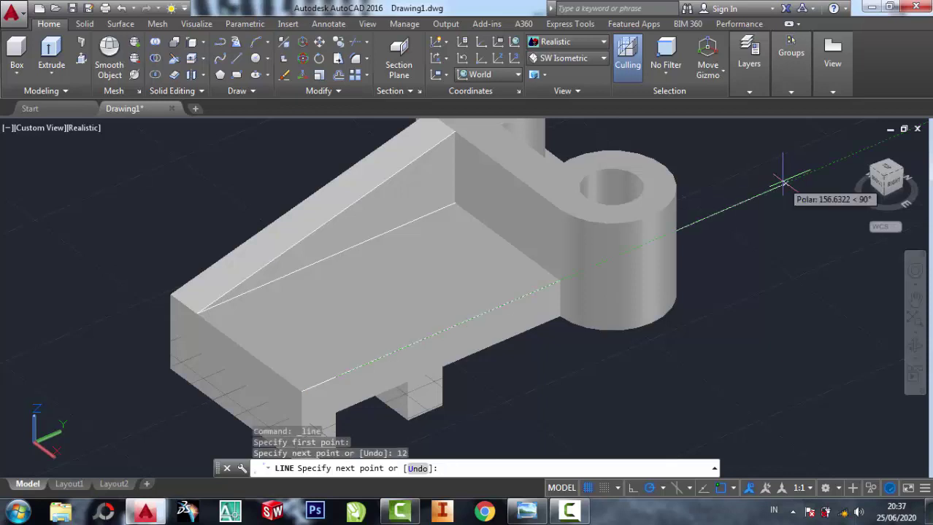
pyautogui.press('Return')
# Step: Draw a 22-unit guide line from the front face's edge
pyautogui.click(527, 510)
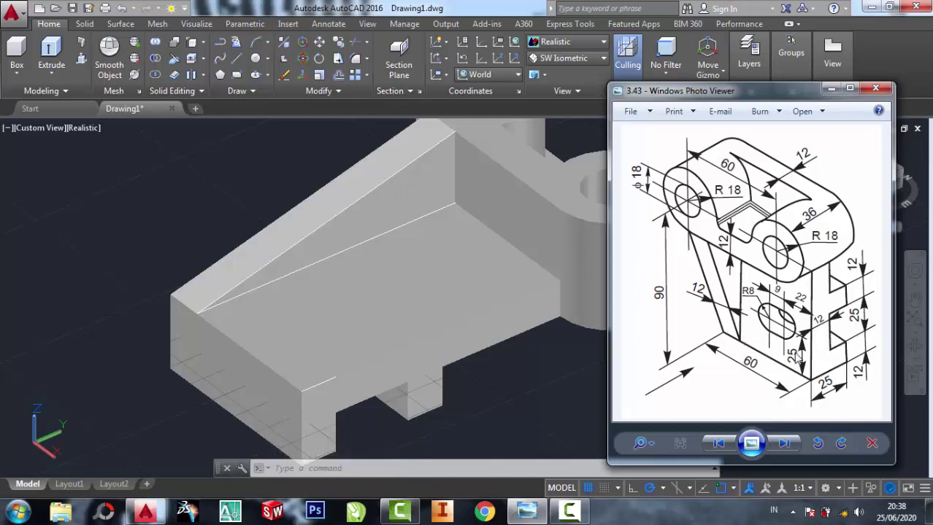
pyautogui.click(247, 70)
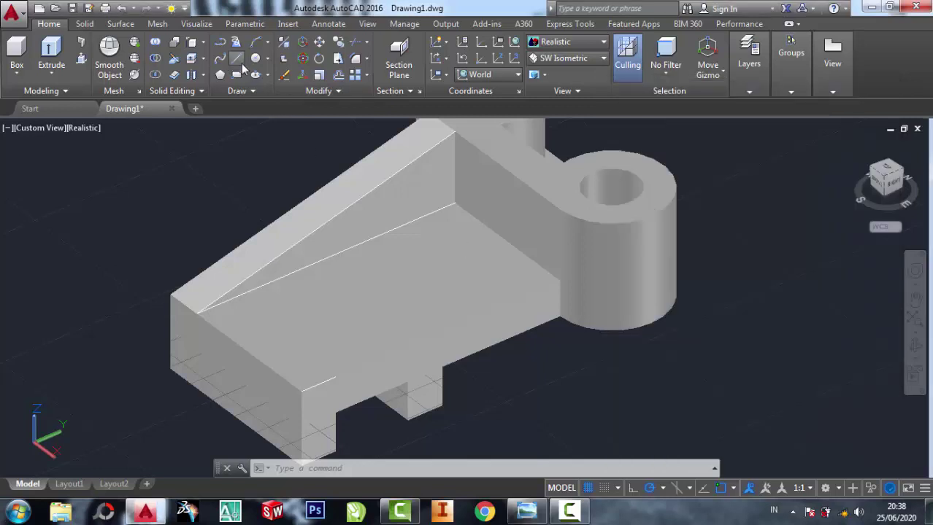
pyautogui.click(237, 59)
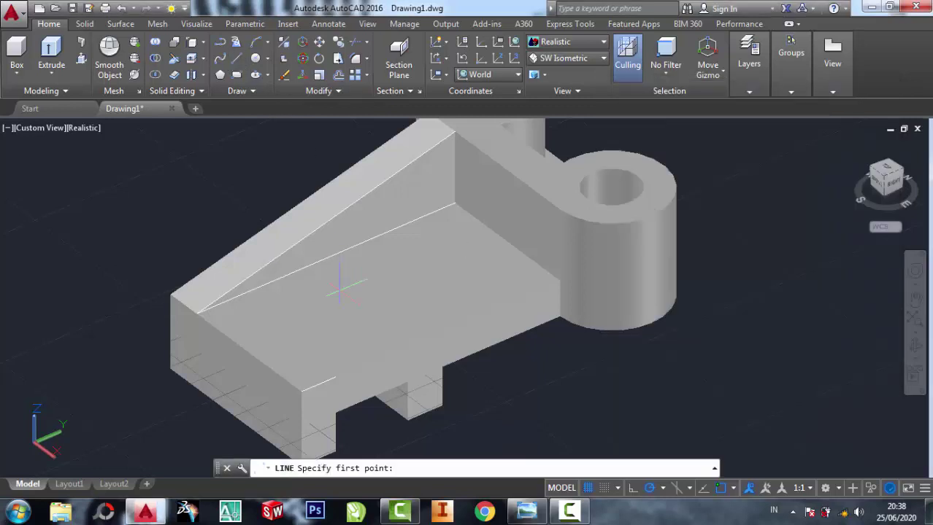
pyautogui.click(335, 376)
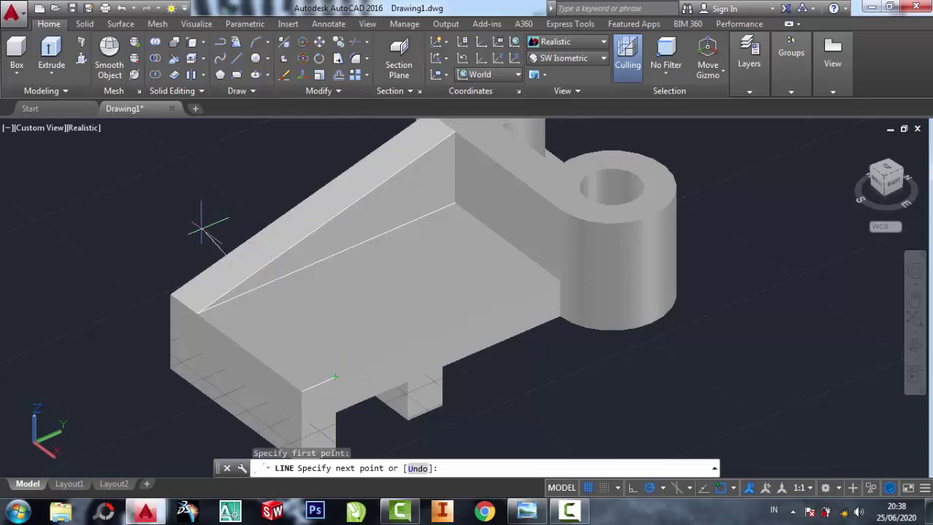
pyautogui.write('22')
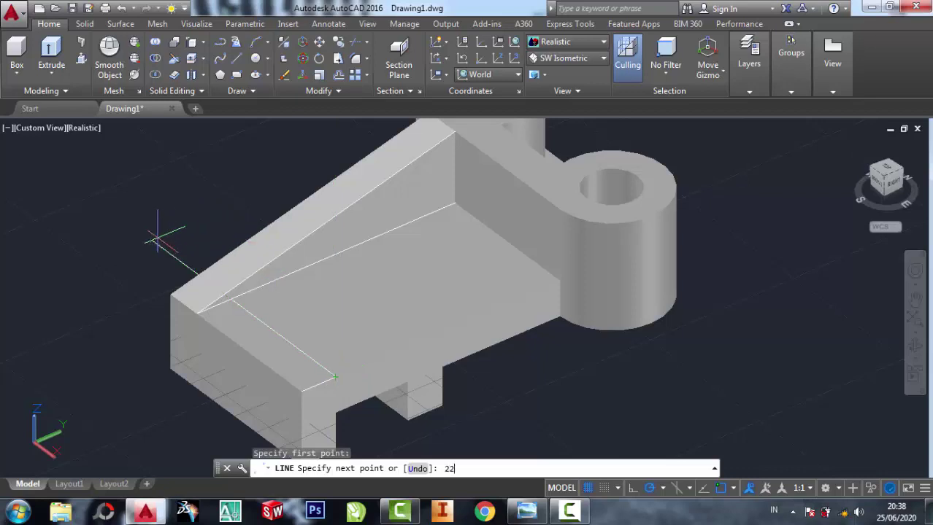
pyautogui.press('Return')
pyautogui.press('Return')
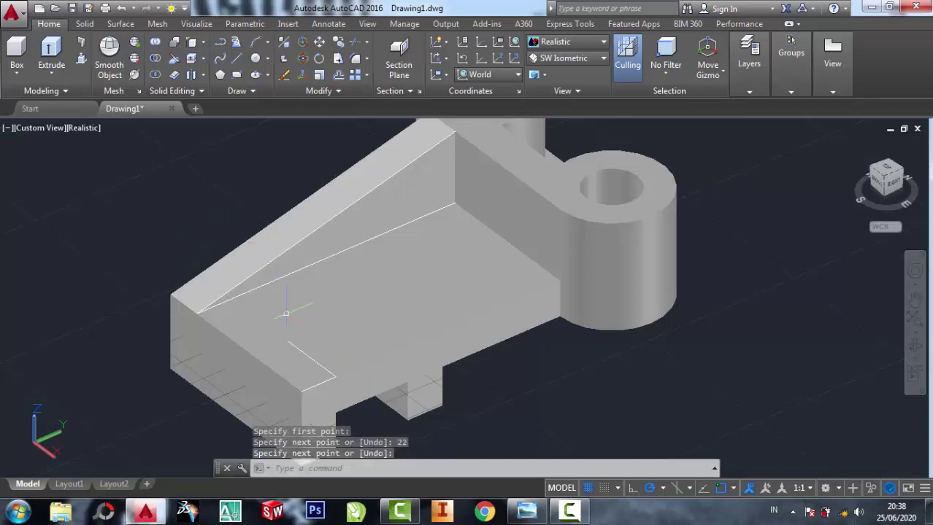
# Step: Compare the guide lines against the reference drawing
pyautogui.click(536, 513)
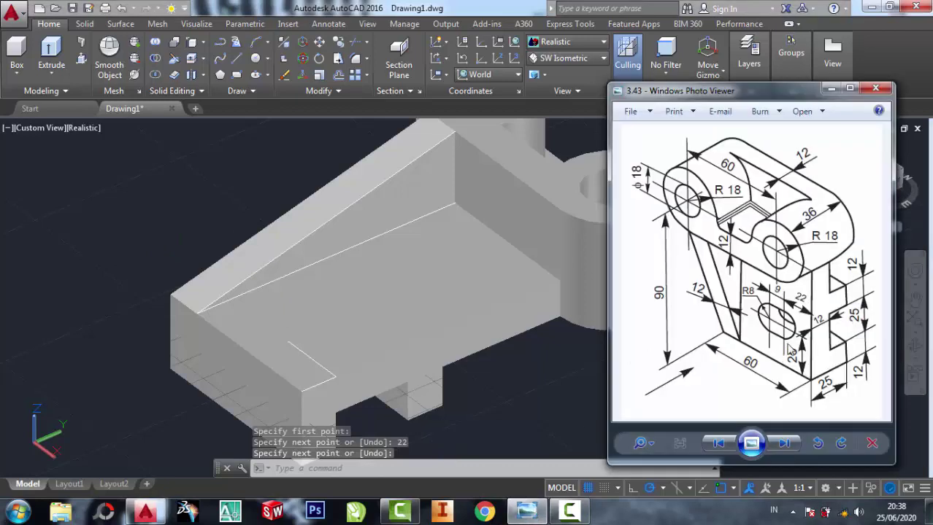
pyautogui.scroll(1, 799, 339)
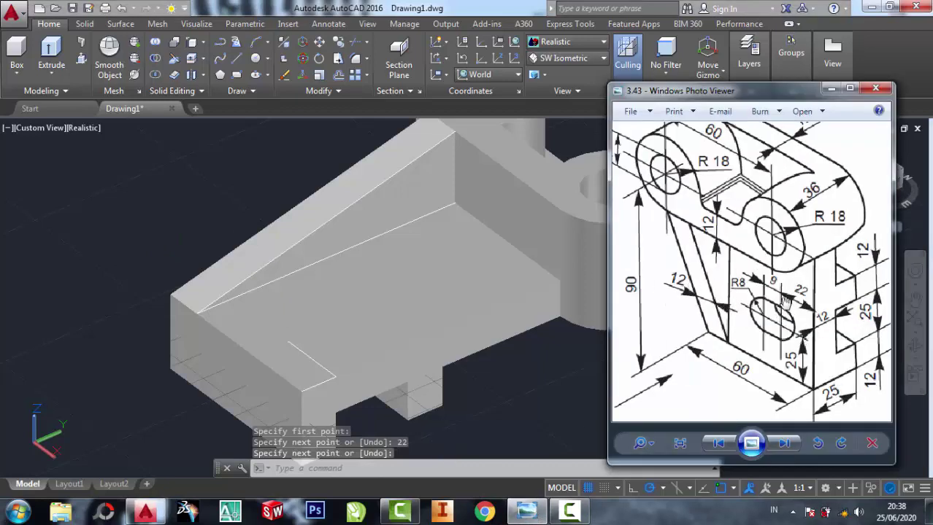
pyautogui.click(245, 176)
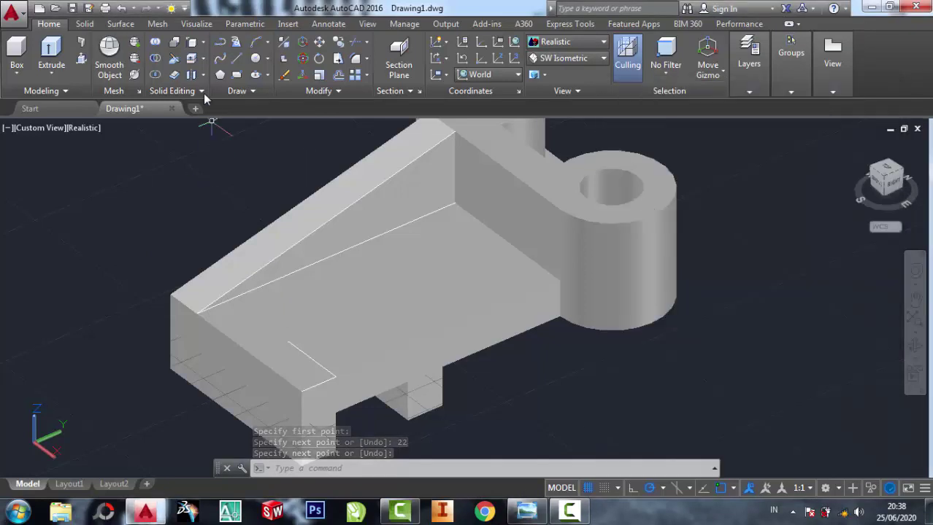
pyautogui.click(526, 512)
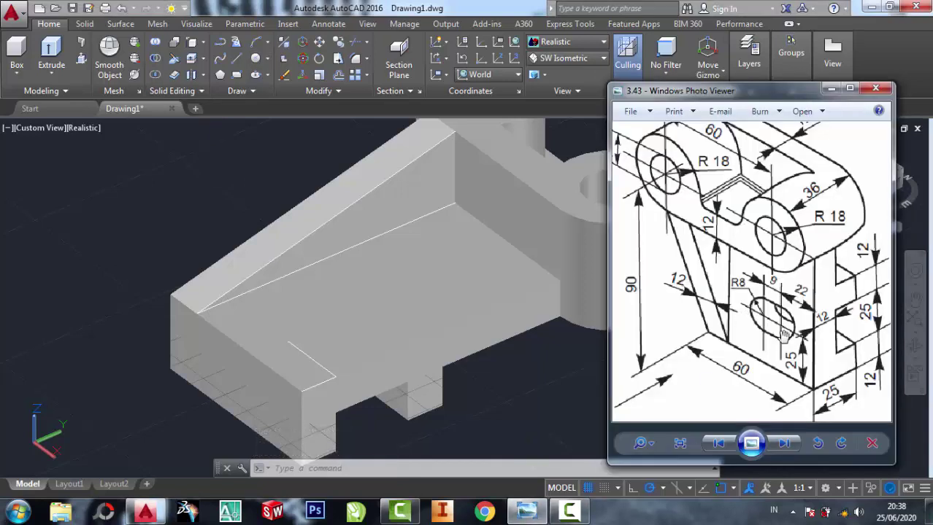
pyautogui.scroll(2, 744, 322)
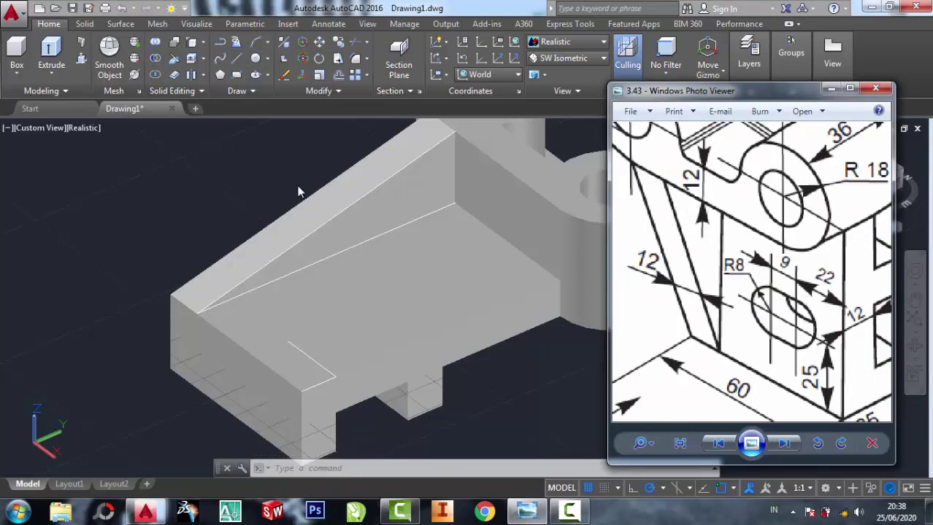
pyautogui.click(254, 170)
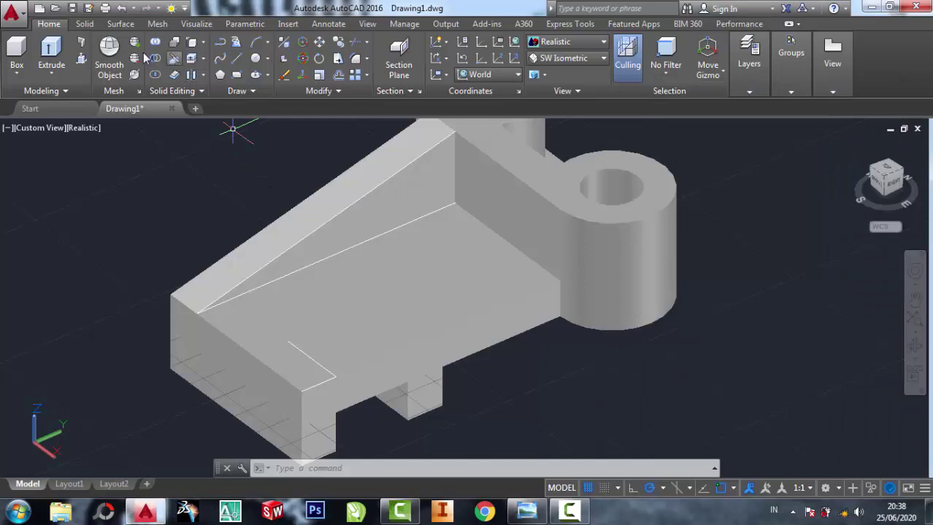
# Step: Draw a radius-8 circle at the 22-unit line's end and check the hole in the reference
pyautogui.click(254, 60)
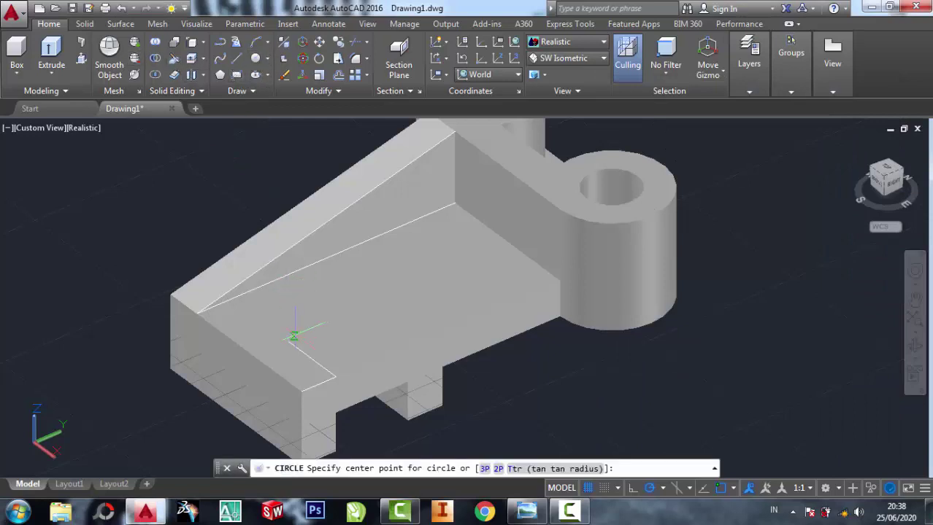
pyautogui.click(287, 340)
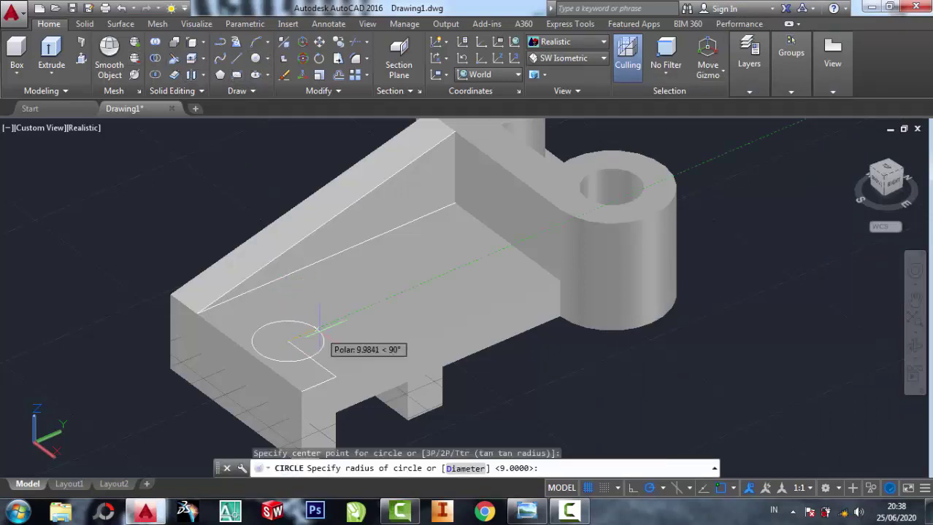
pyautogui.write('8')
pyautogui.press('Return')
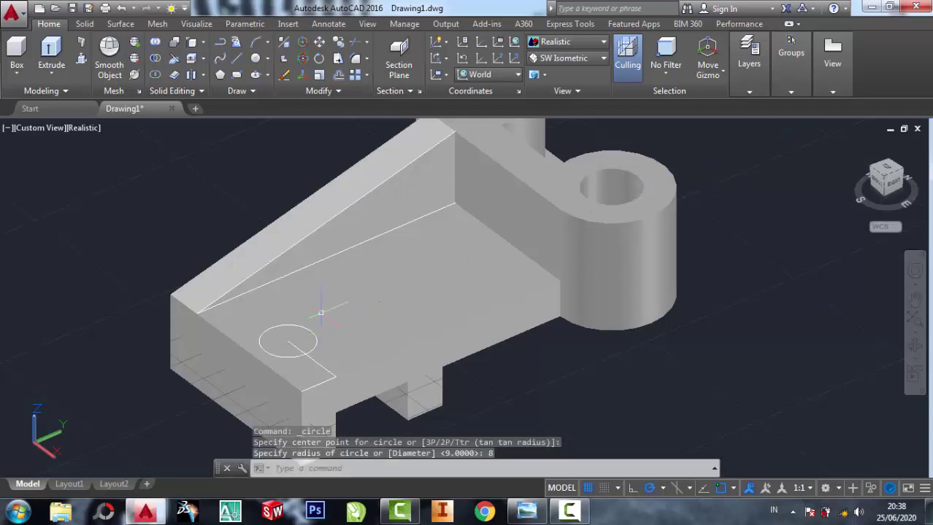
pyautogui.click(520, 515)
pyautogui.scroll(-1, 739, 257)
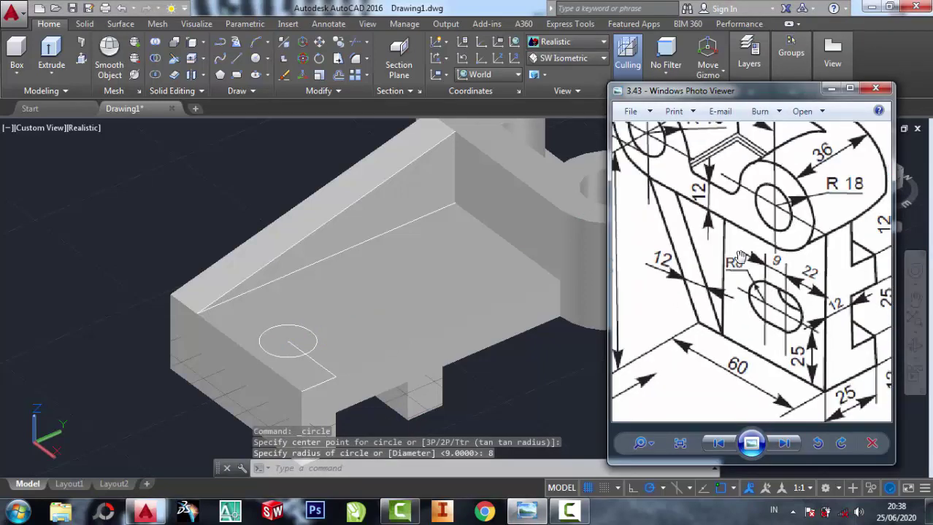
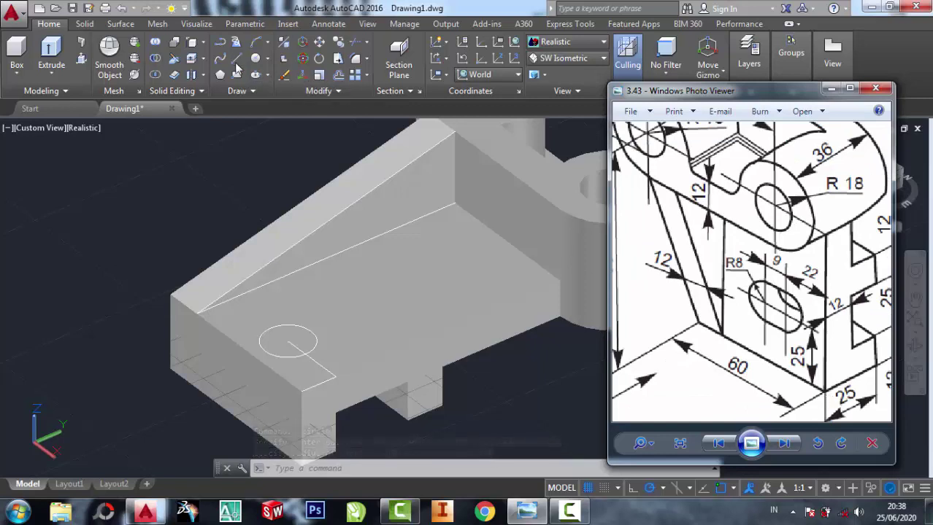
# Step: Draw a 25-unit line from the front corner endpoint beside the circle
pyautogui.click(236, 58)
pyautogui.click(236, 59)
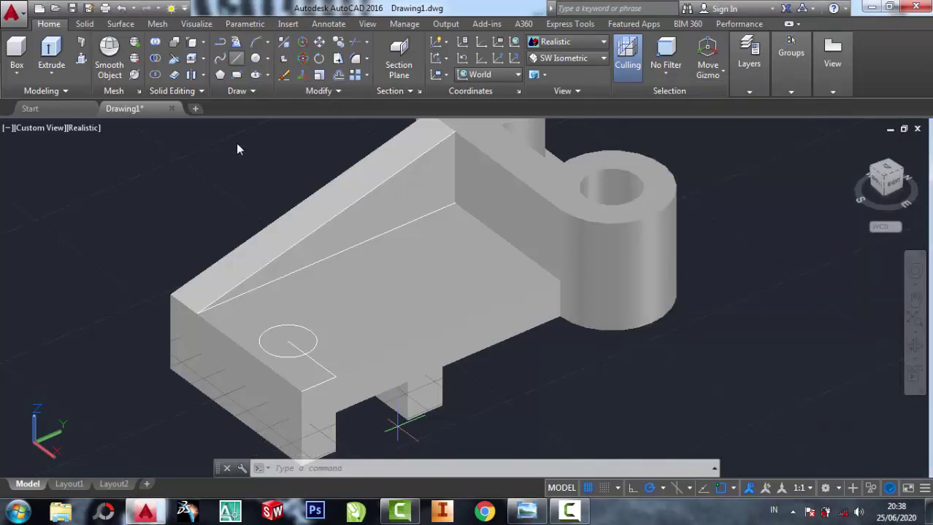
pyautogui.click(301, 392)
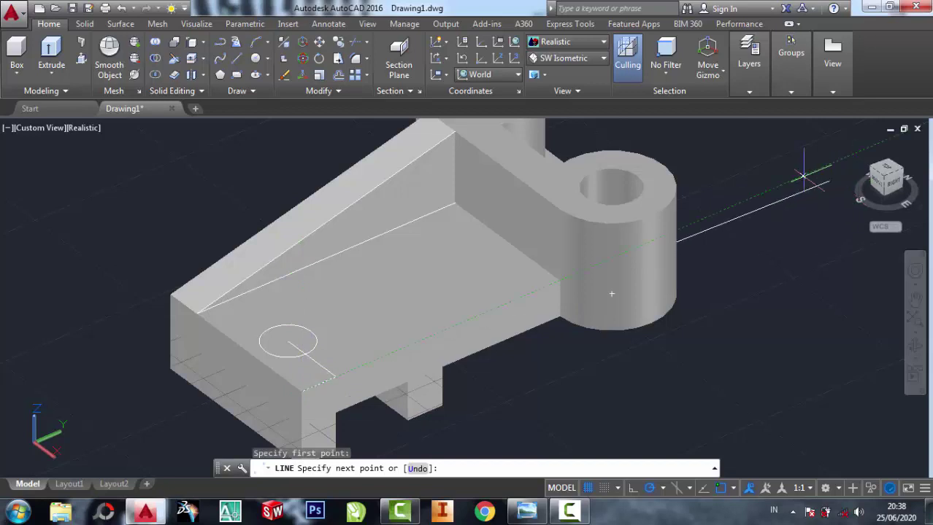
pyautogui.write('25')
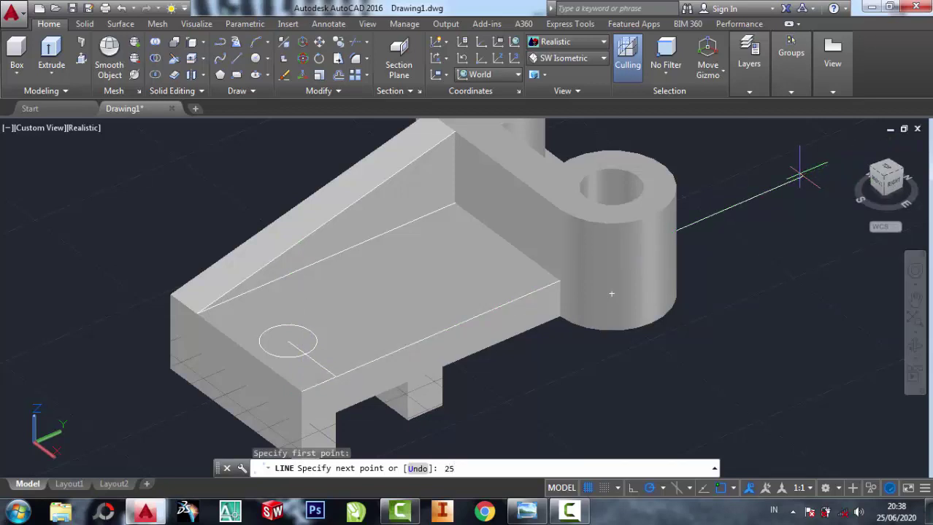
pyautogui.press('Return')
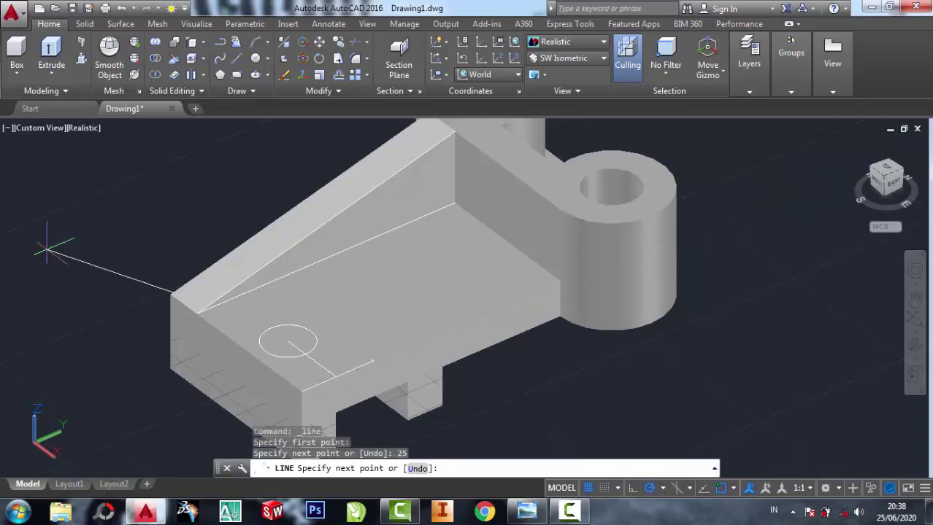
pyautogui.press('Escape')
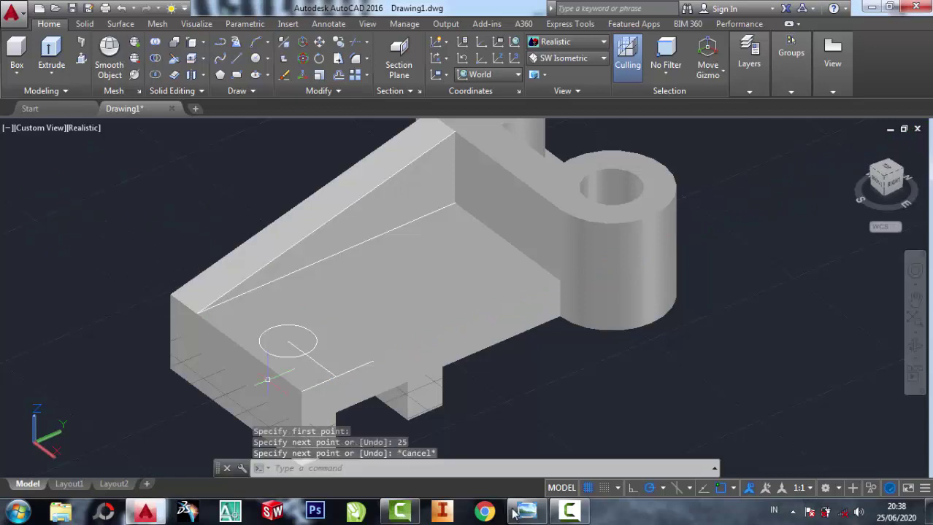
# Step: Check the reference drawing's dimensions and undo the stray line segment
pyautogui.click(526, 511)
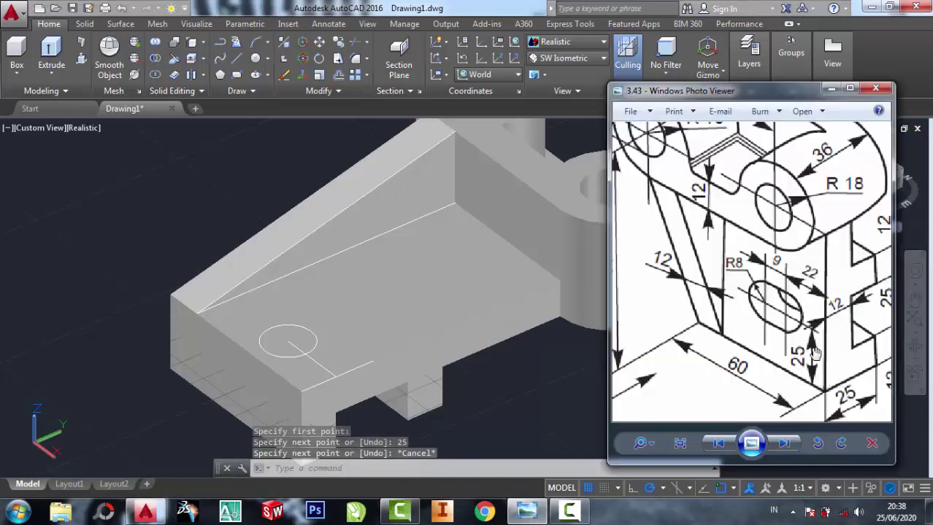
pyautogui.click(831, 89)
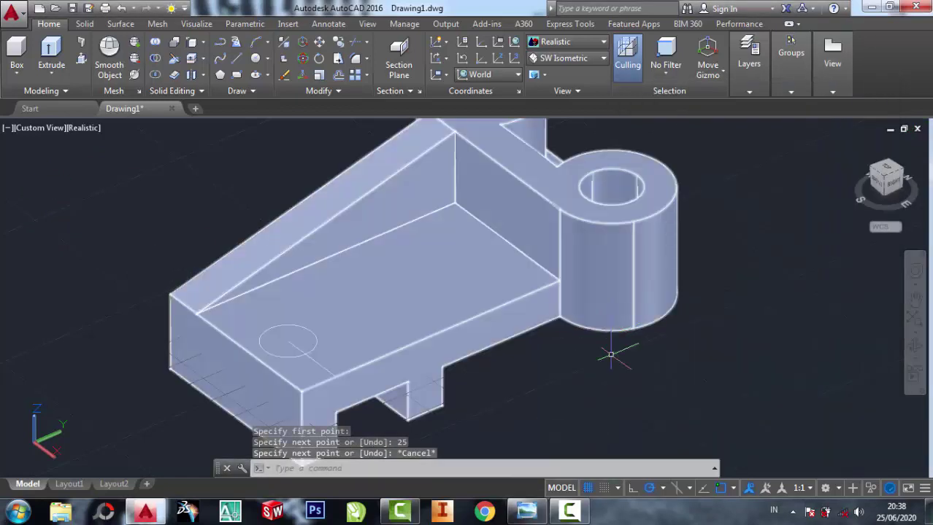
pyautogui.click(587, 407)
pyautogui.click(619, 368)
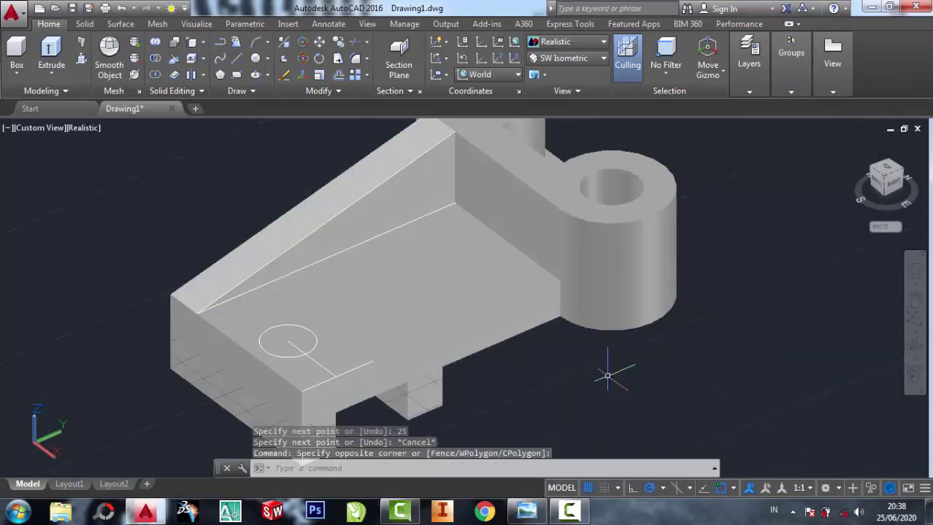
pyautogui.hotkey('ctrl', 'z')
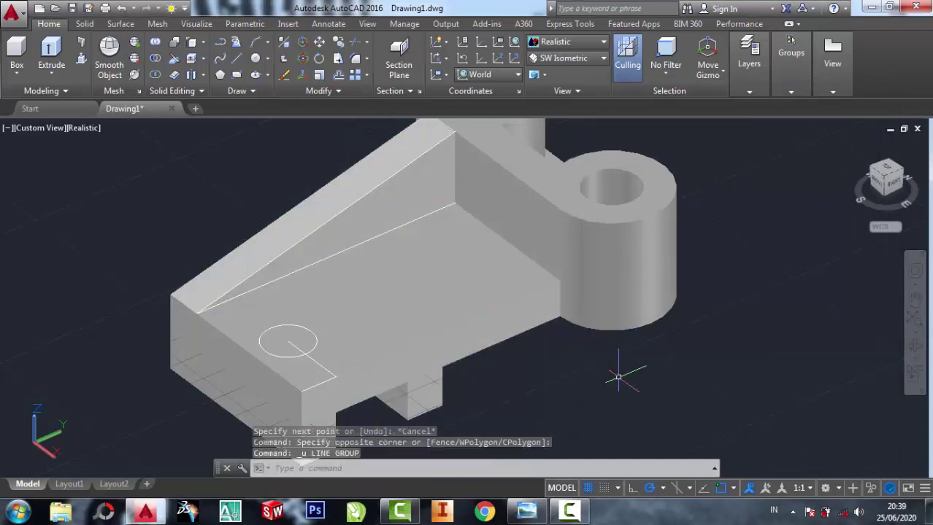
# Step: Redraw the 25-unit line from the same front corner endpoint
pyautogui.click(237, 58)
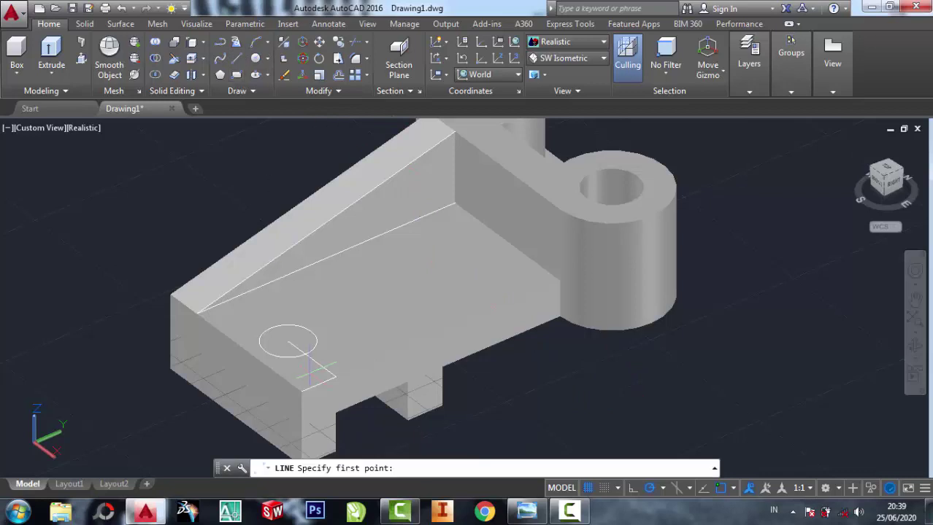
pyautogui.click(302, 392)
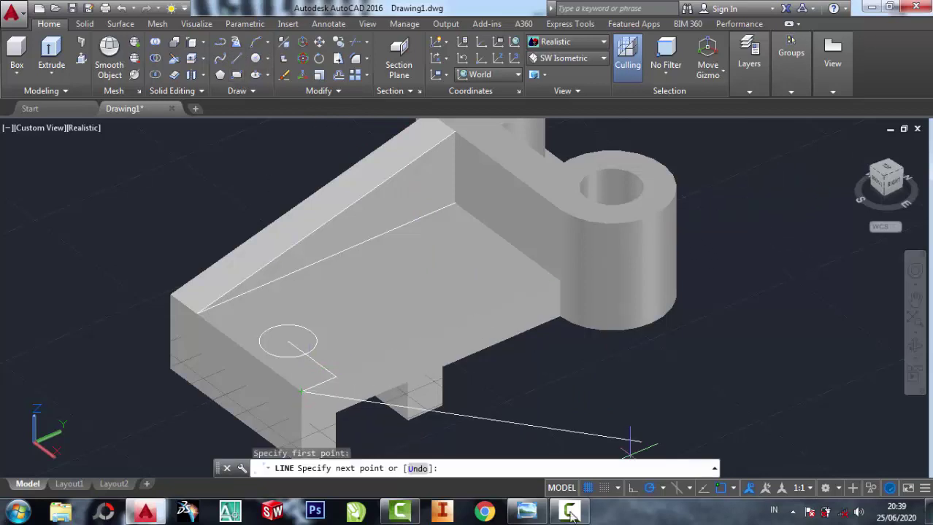
pyautogui.click(527, 512)
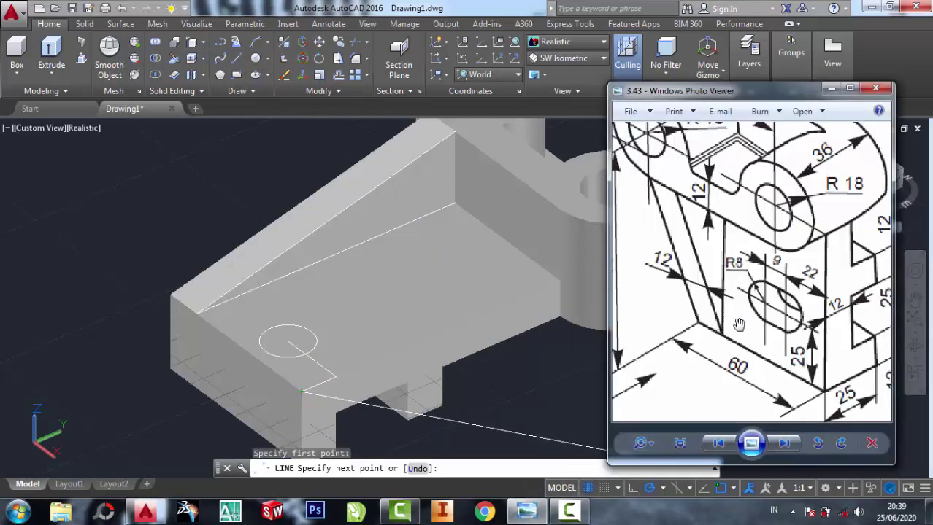
pyautogui.scroll(2, 845, 368)
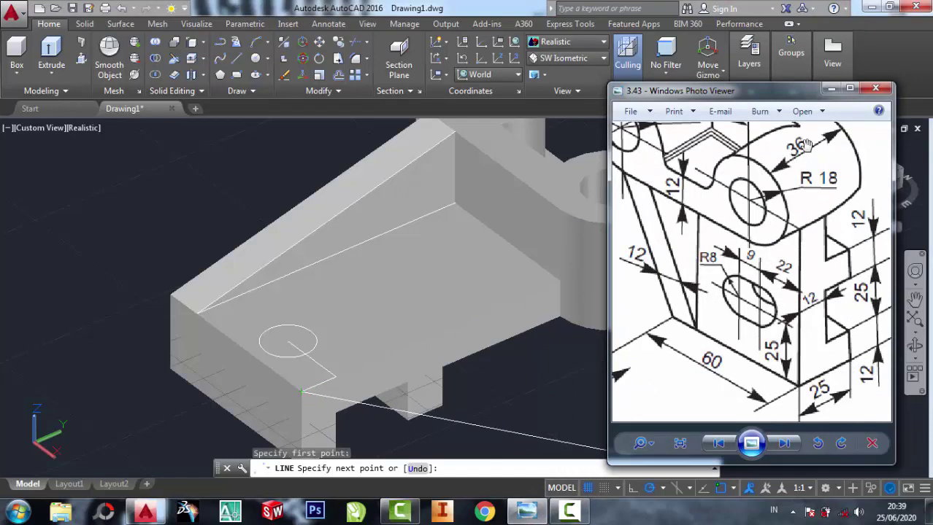
pyautogui.click(831, 89)
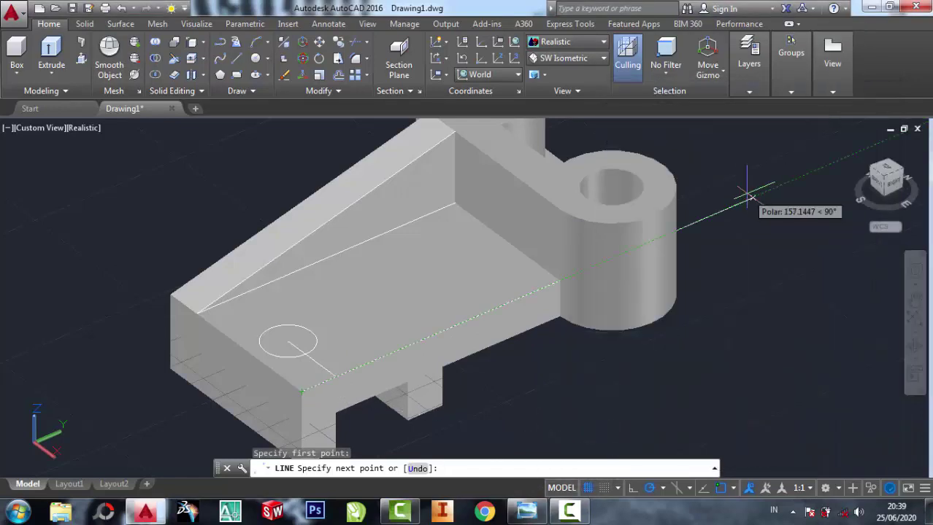
pyautogui.write('25')
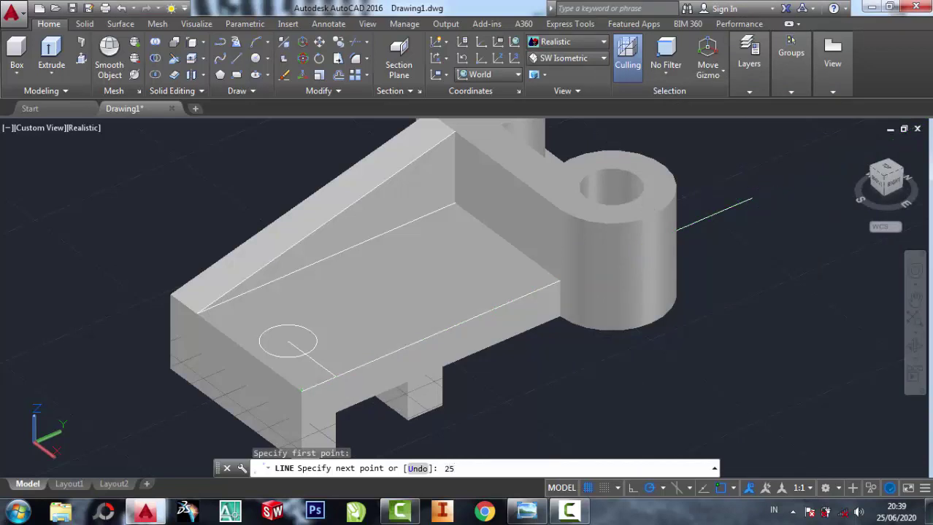
pyautogui.press('Return')
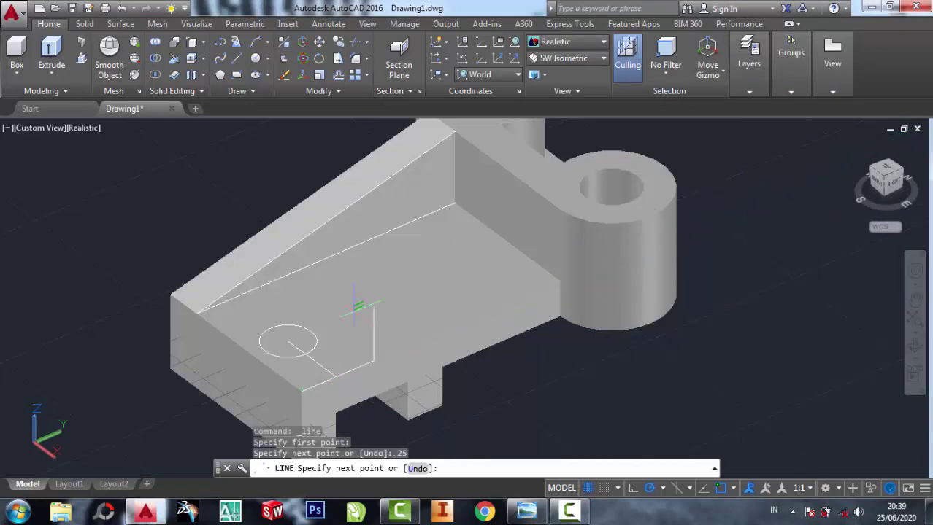
pyautogui.press('Escape')
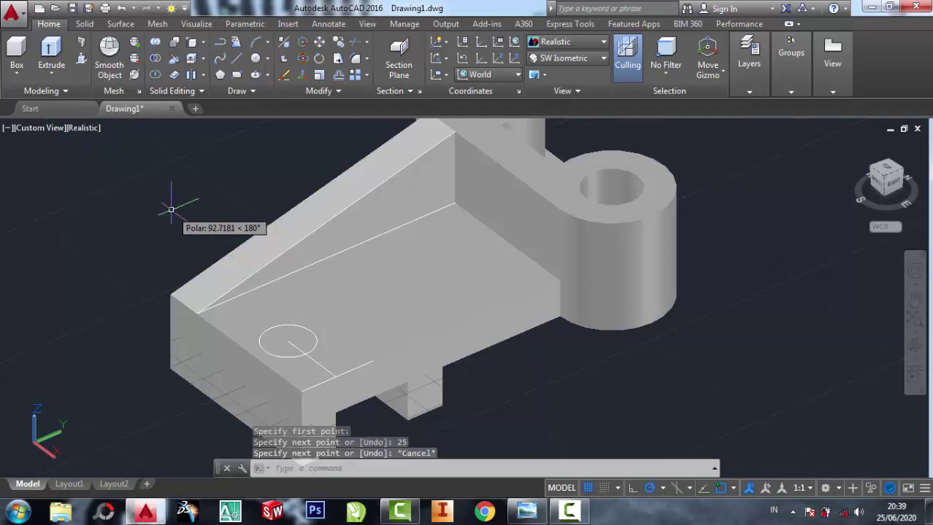
pyautogui.click(584, 44)
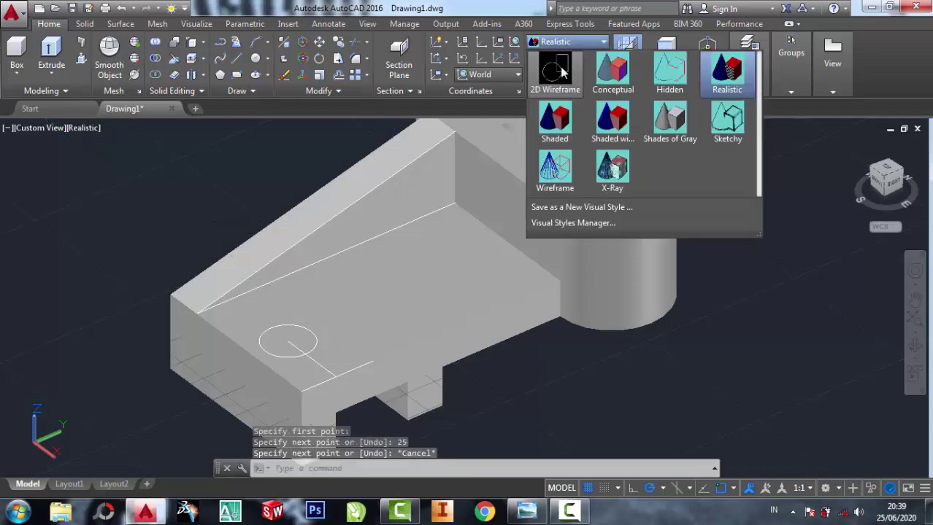
# Step: In 2D Wireframe, move the circle and its centre line to the 25-unit line's end
pyautogui.click(559, 93)
pyautogui.click(318, 43)
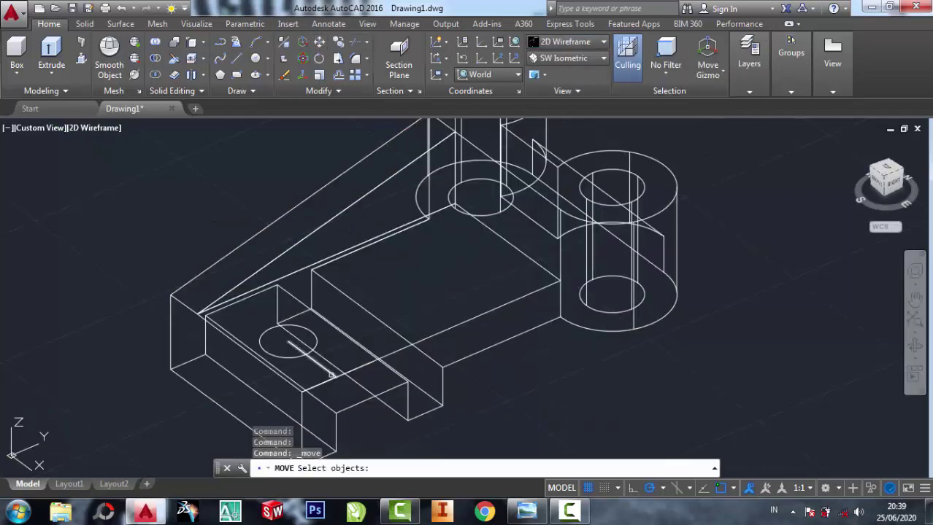
pyautogui.click(328, 371)
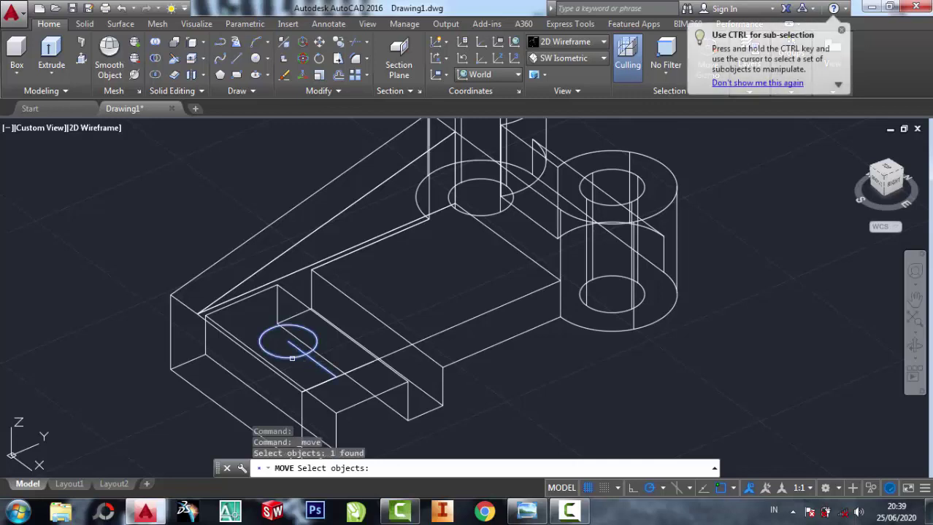
pyautogui.click(292, 358)
pyautogui.scroll(3, 321, 374)
pyautogui.press('Return')
pyautogui.click(369, 393)
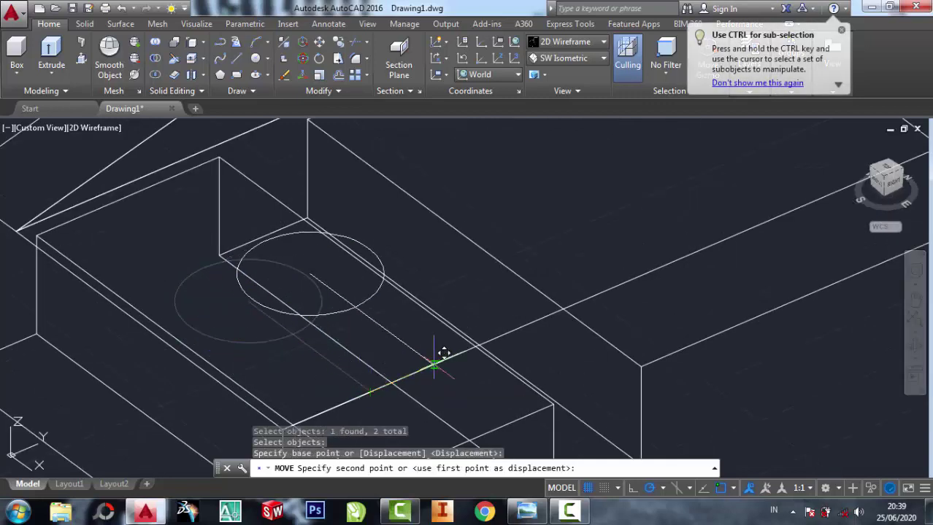
pyautogui.click(465, 339)
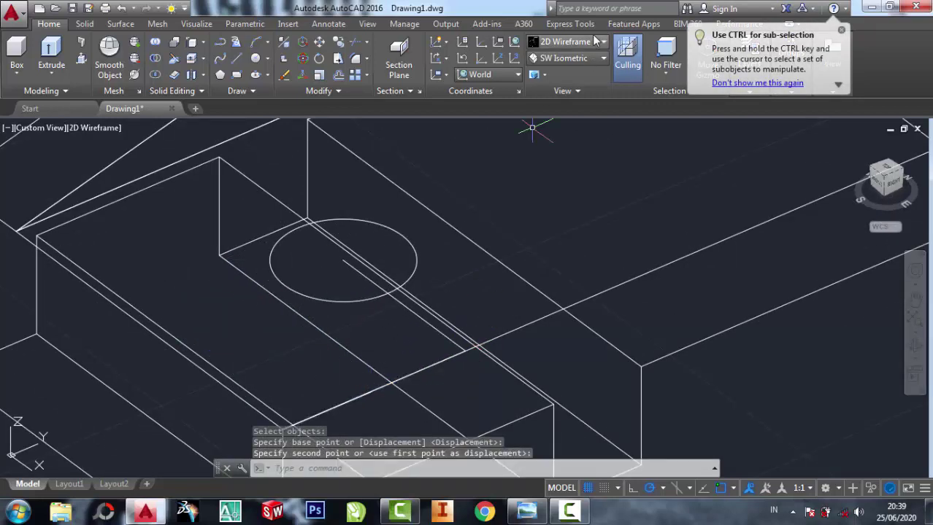
# Step: Restore the Realistic visual style and centre the bottom face in view
pyautogui.click(569, 42)
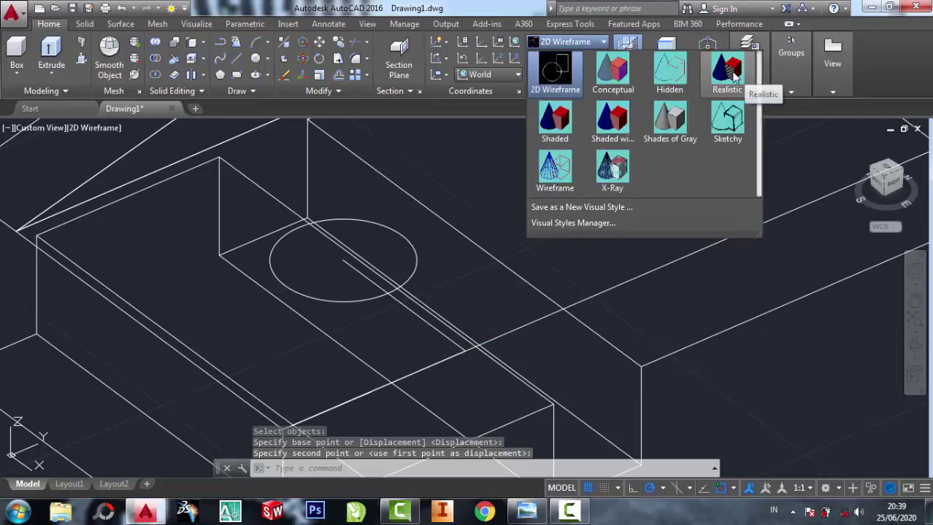
pyautogui.click(743, 71)
pyautogui.scroll(-2, 281, 397)
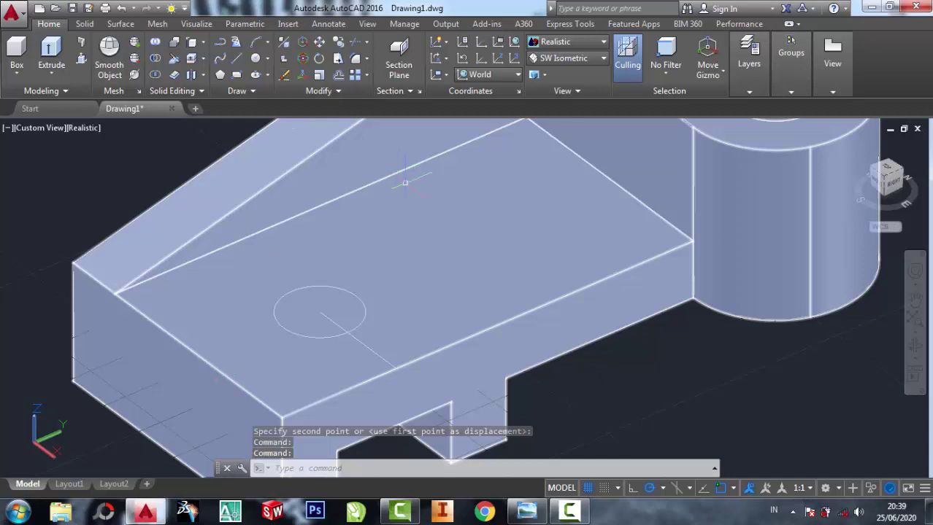
pyautogui.moveTo(458, 265); pyautogui.dragTo(449, 210, button='middle')
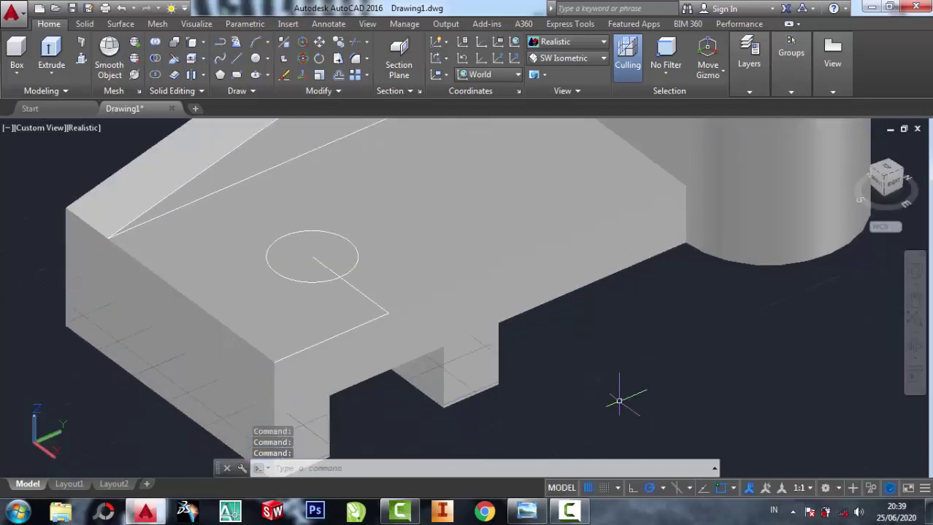
# Step: Check the reference drawing, then draw a 9-unit line from the small circle
pyautogui.click(525, 511)
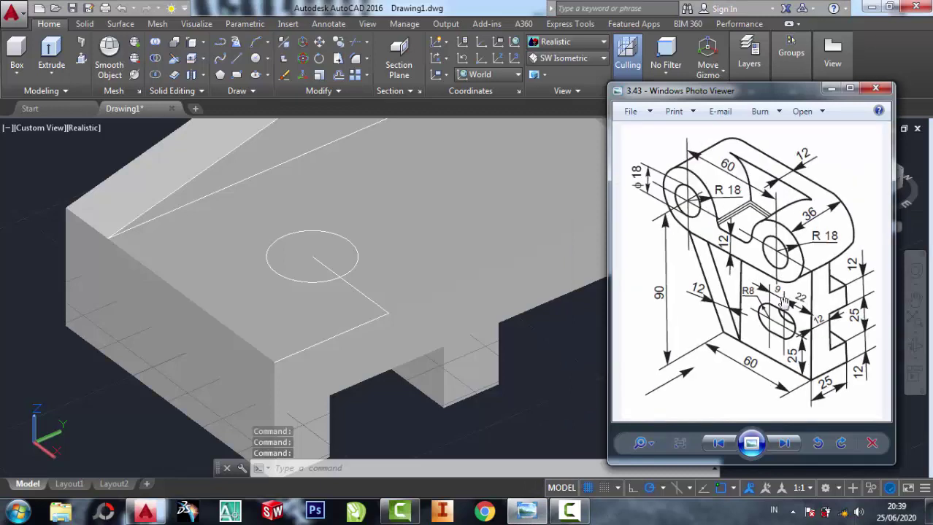
pyautogui.scroll(1, 782, 300)
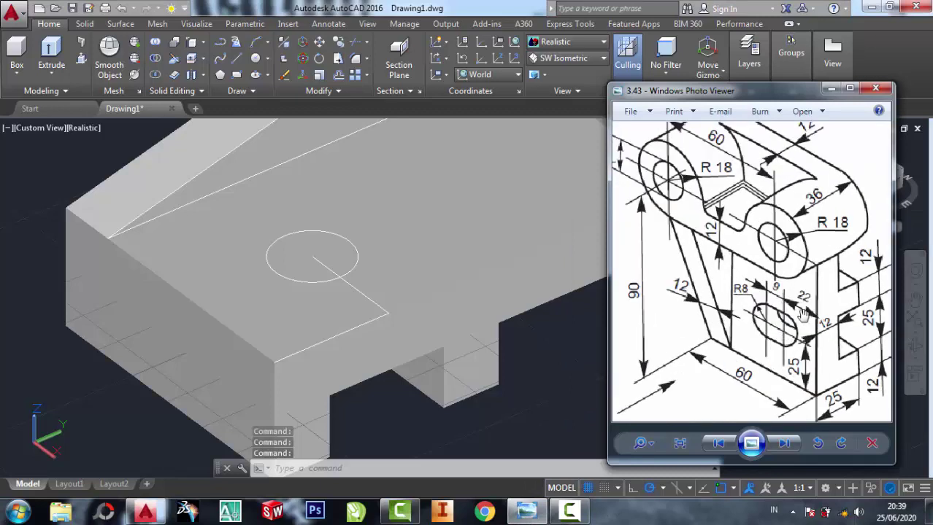
pyautogui.click(831, 90)
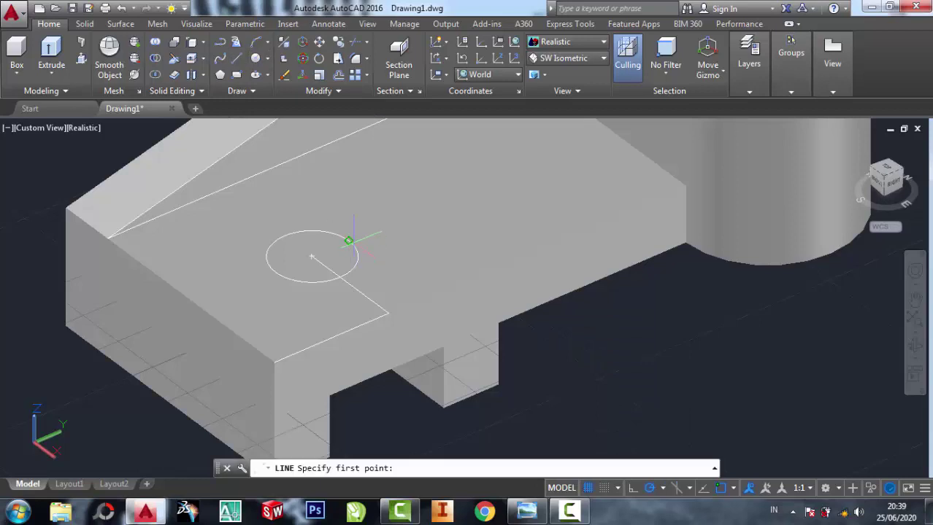
pyautogui.click(348, 241)
pyautogui.moveTo(316, 189); pyautogui.dragTo(364, 285, button='middle')
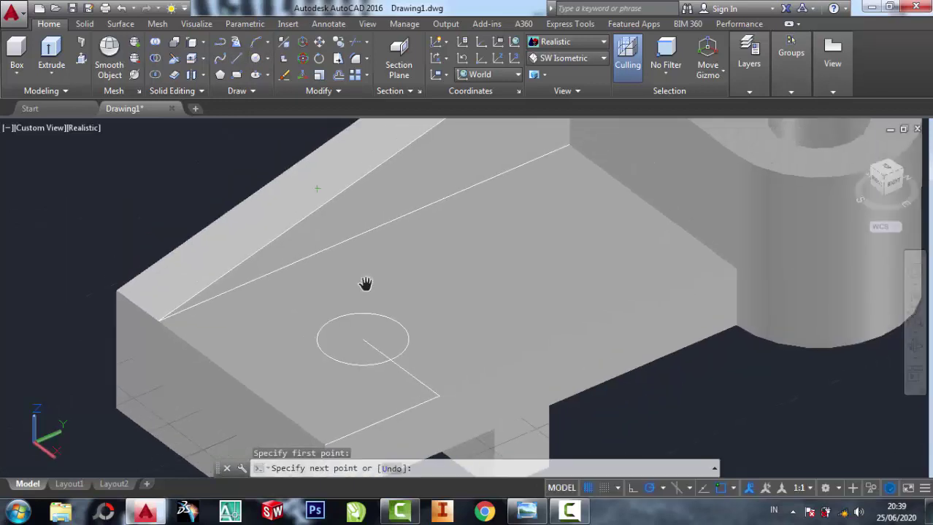
pyautogui.scroll(-2, 364, 285)
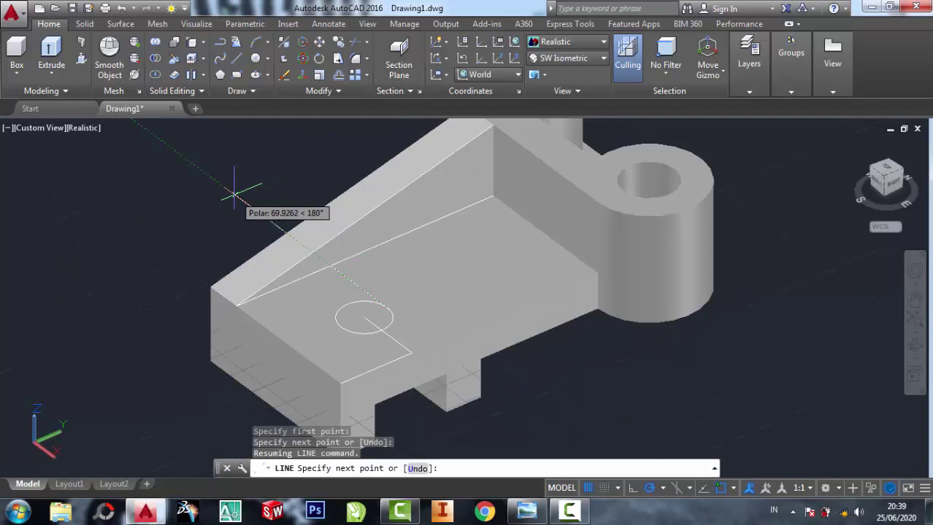
pyautogui.write('9')
pyautogui.press('Return')
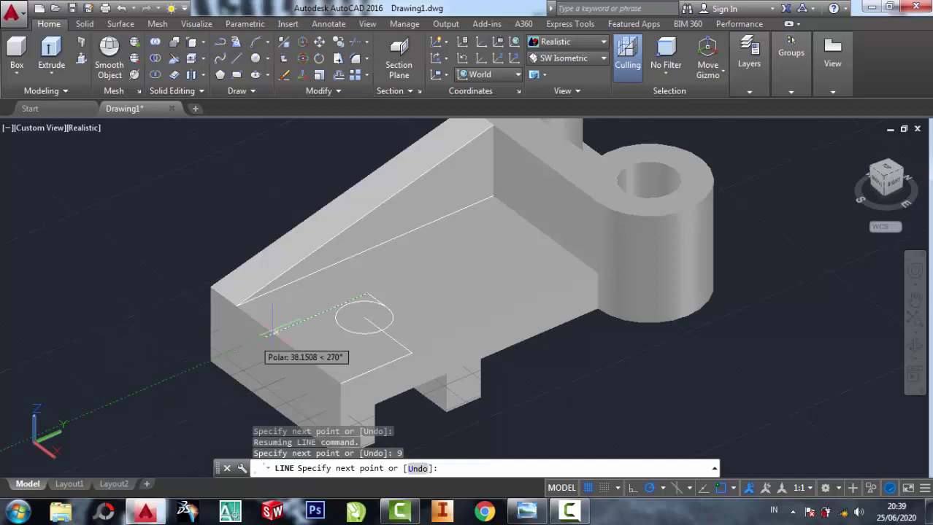
pyautogui.scroll(3, 347, 335)
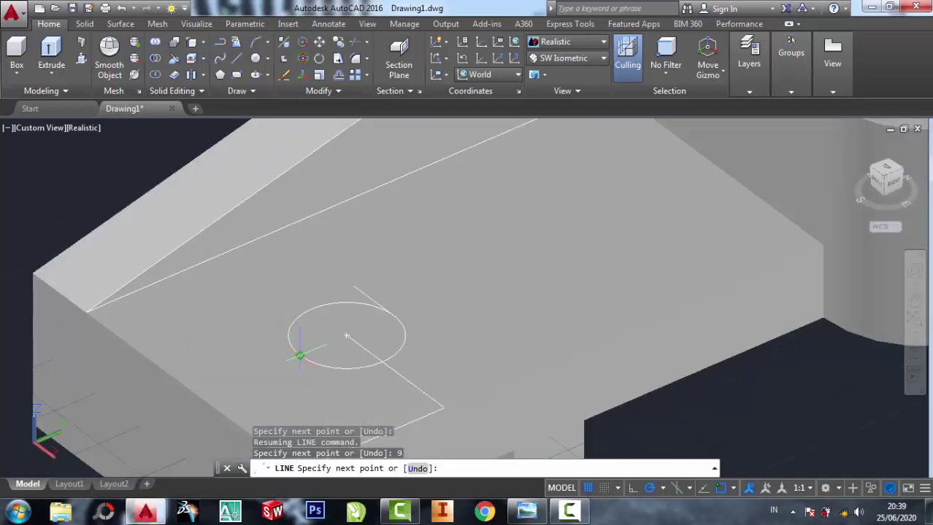
pyautogui.press('Escape')
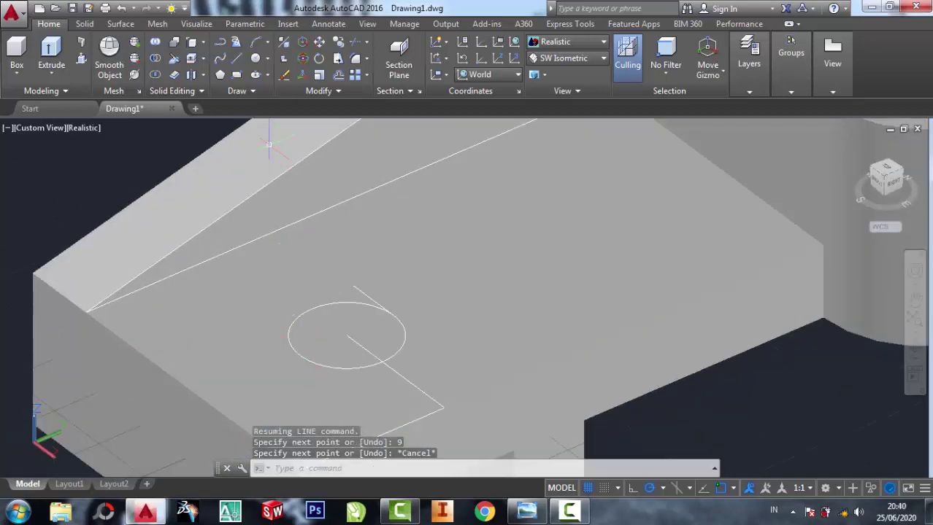
# Step: Draw a second 9-unit line from the circle's other quadrant
pyautogui.click(235, 60)
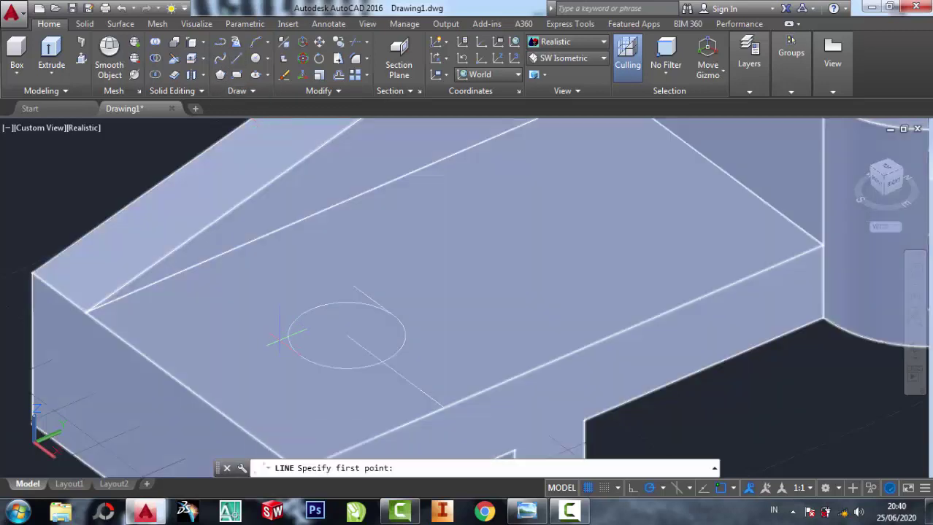
pyautogui.scroll(-4, 347, 335)
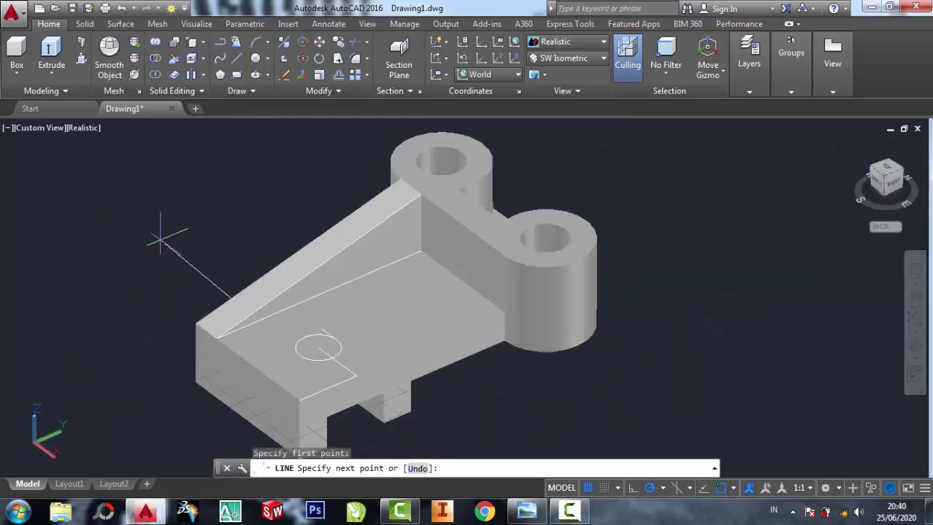
pyautogui.write('9')
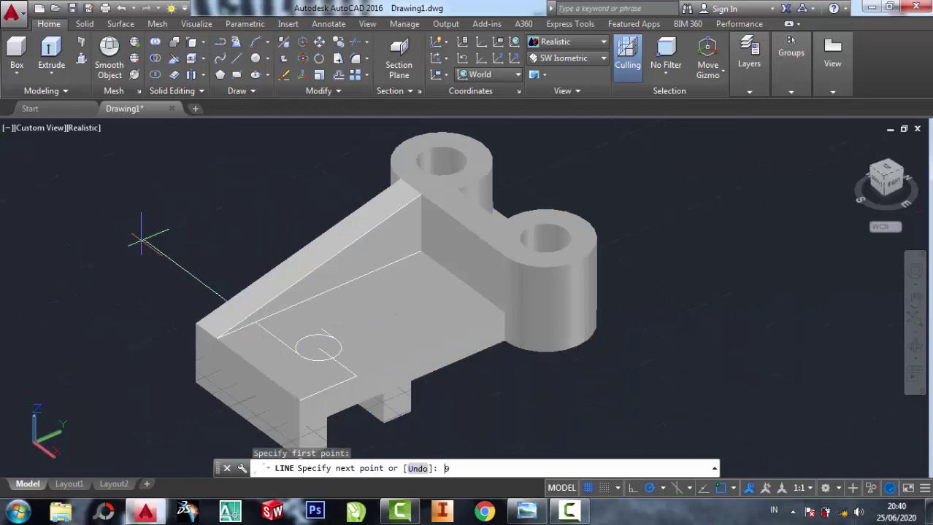
pyautogui.press('Return')
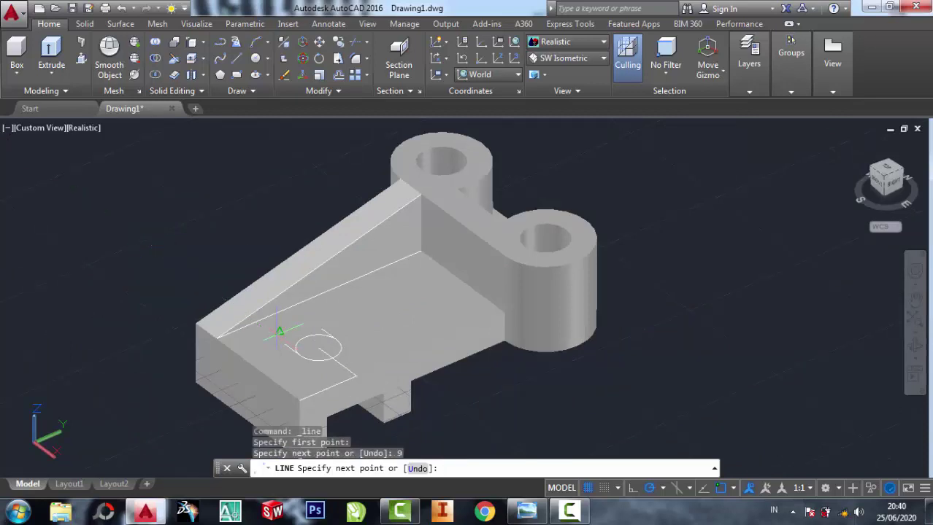
pyautogui.scroll(3, 279, 330)
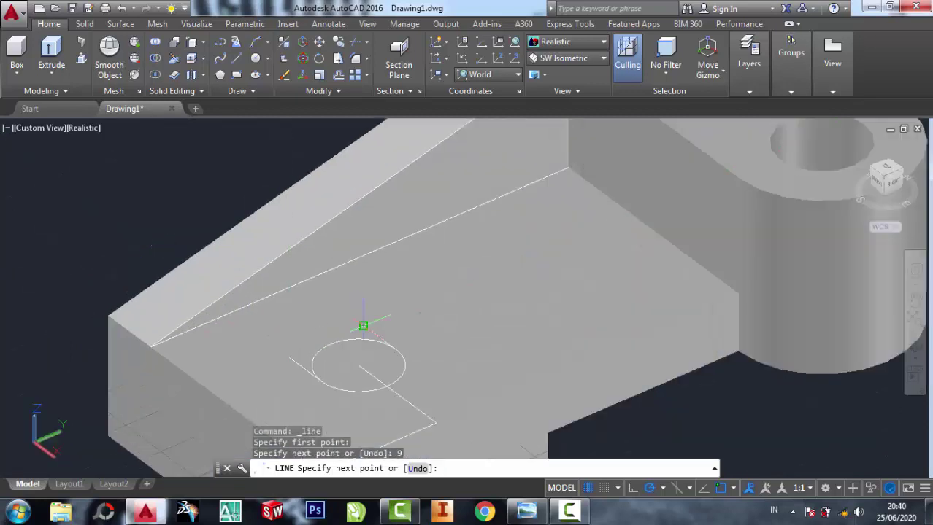
pyautogui.press('Escape')
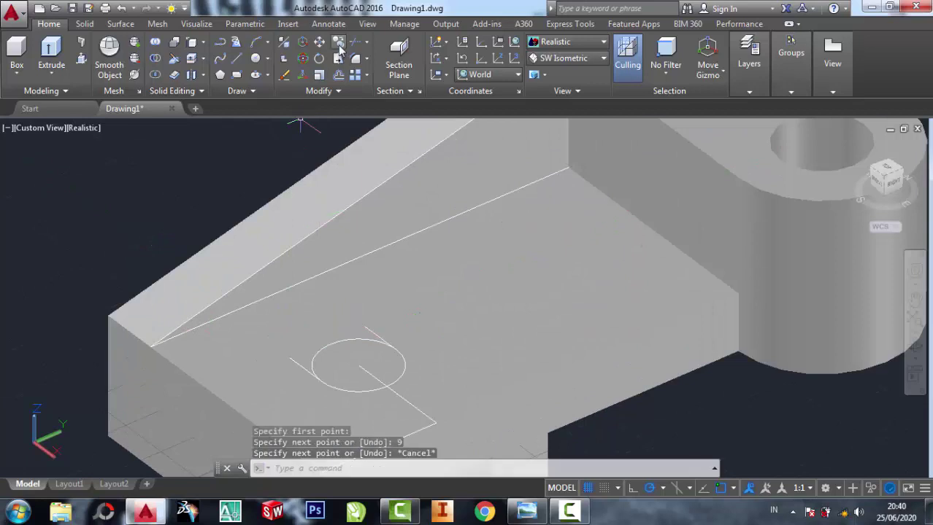
pyautogui.click(338, 41)
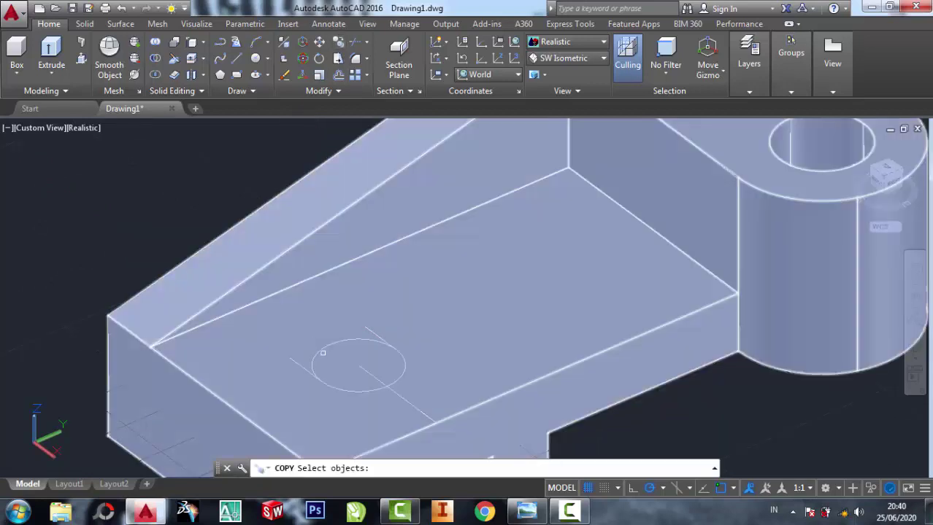
pyautogui.click(561, 42)
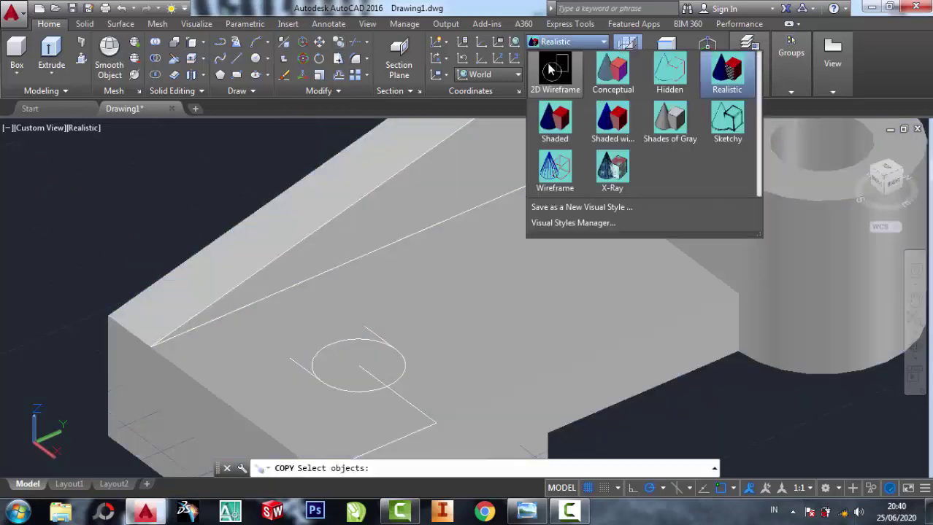
# Step: In 2D Wireframe, copy the small circle from its centre to the 9-unit line's endpoint
pyautogui.click(552, 70)
pyautogui.press('space')
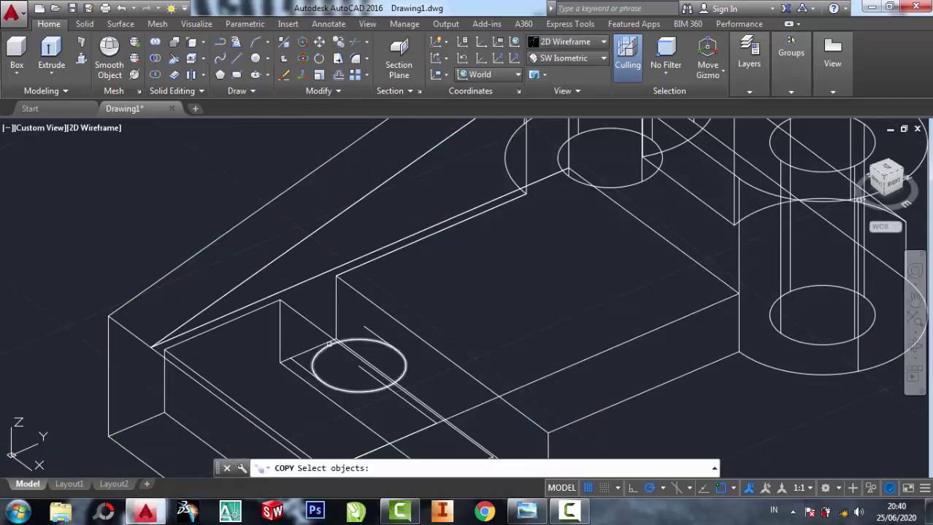
pyautogui.click(356, 341)
pyautogui.press('Return')
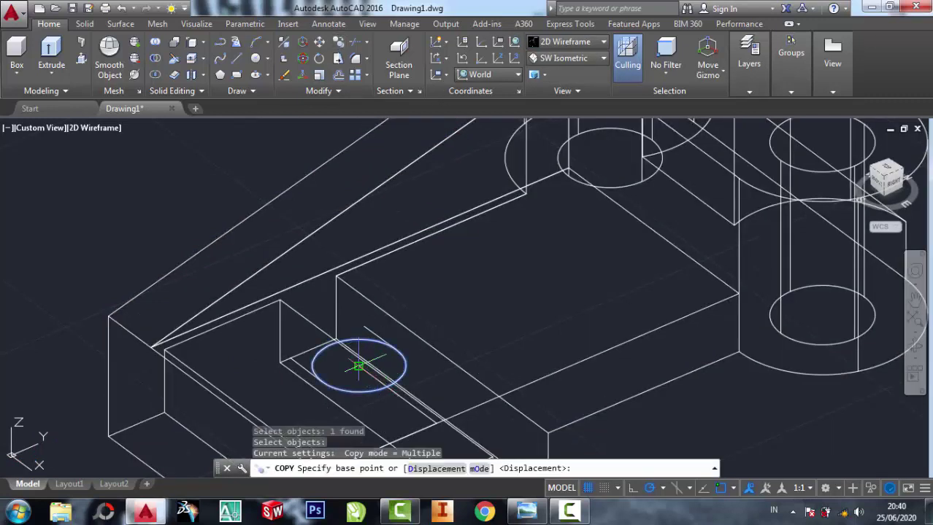
pyautogui.click(321, 381)
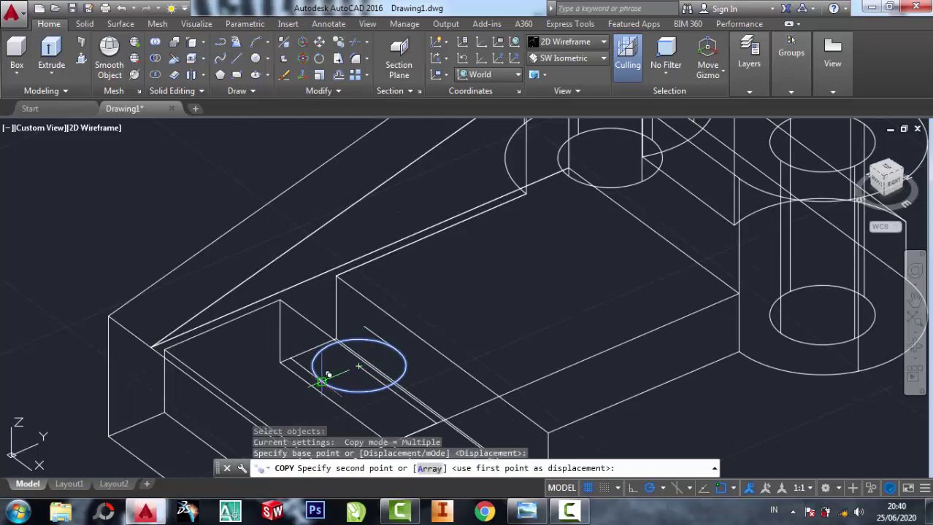
pyautogui.click(358, 366)
pyautogui.rightClick(292, 357)
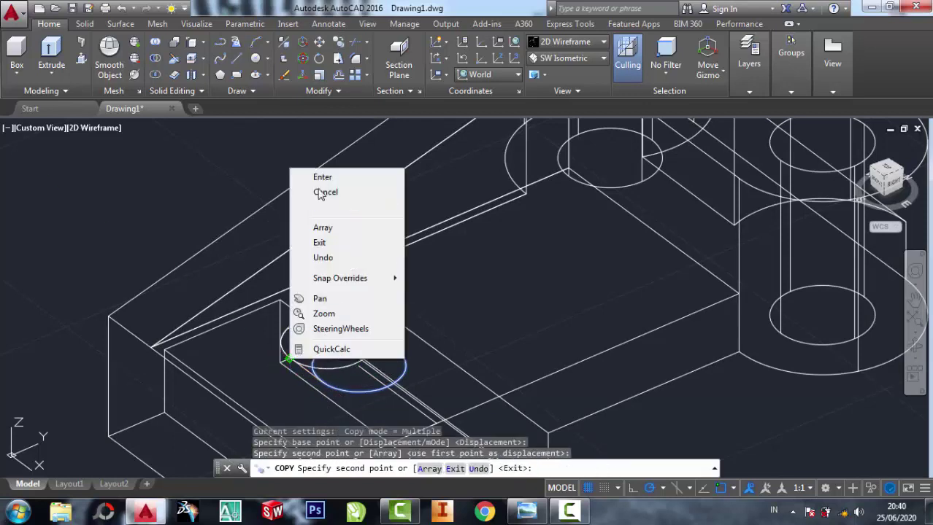
pyautogui.click(322, 176)
pyautogui.scroll(1, 358, 394)
pyautogui.scroll(1, 365, 351)
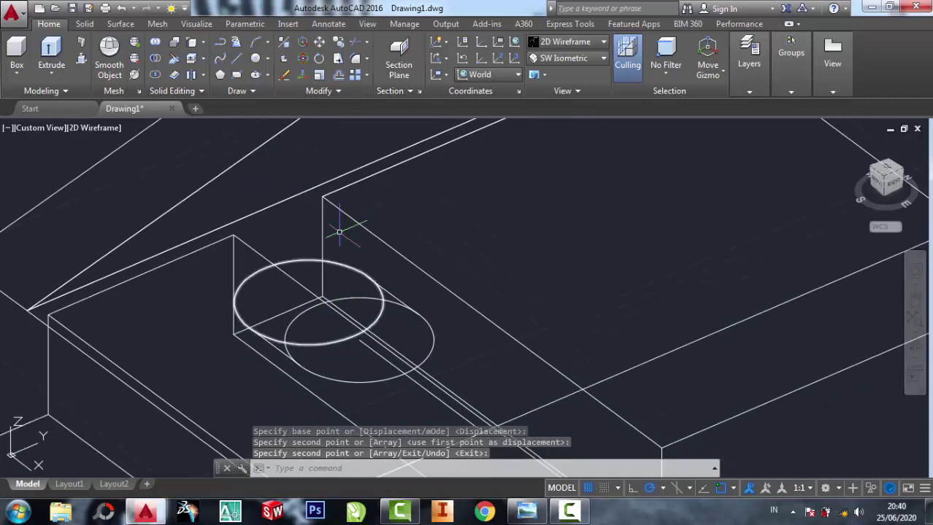
pyautogui.click(561, 41)
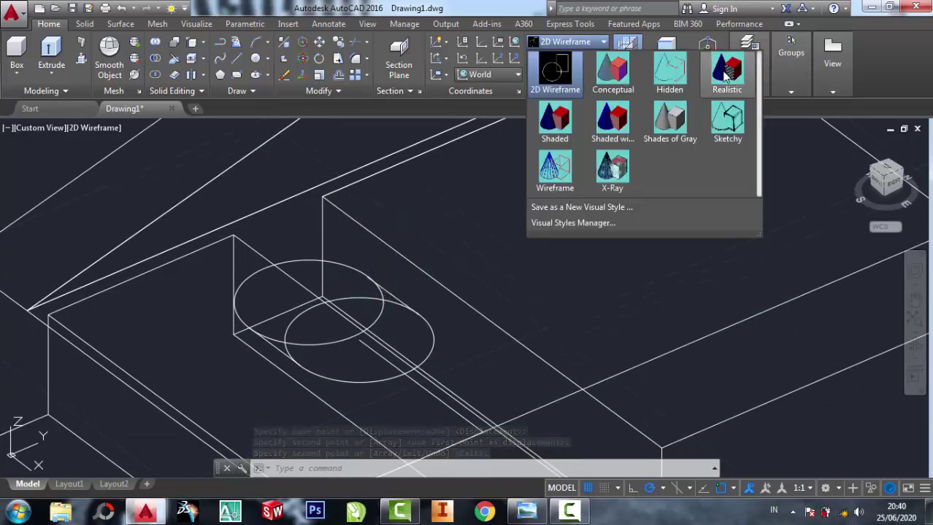
# Step: Back in Realistic view, press-pull the two circle areas and the hole area into the plate
pyautogui.click(724, 71)
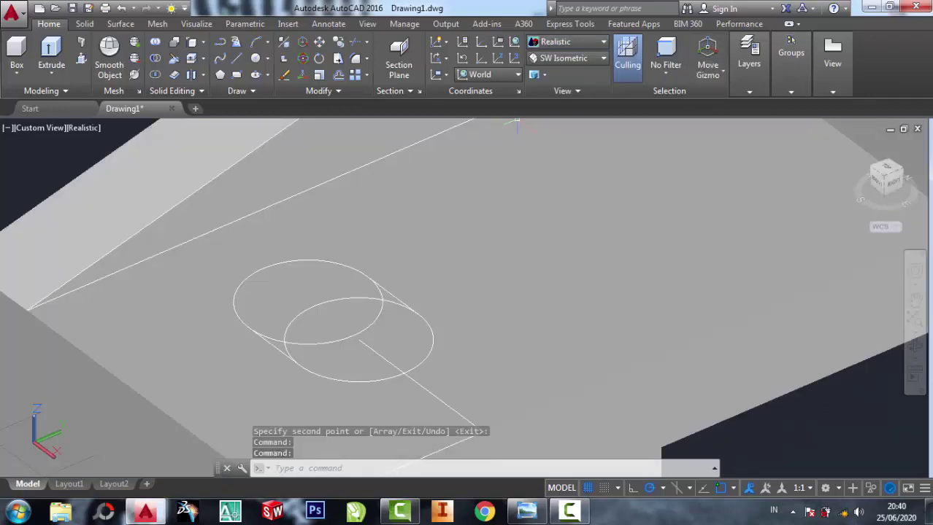
pyautogui.click(240, 204)
pyautogui.click(81, 61)
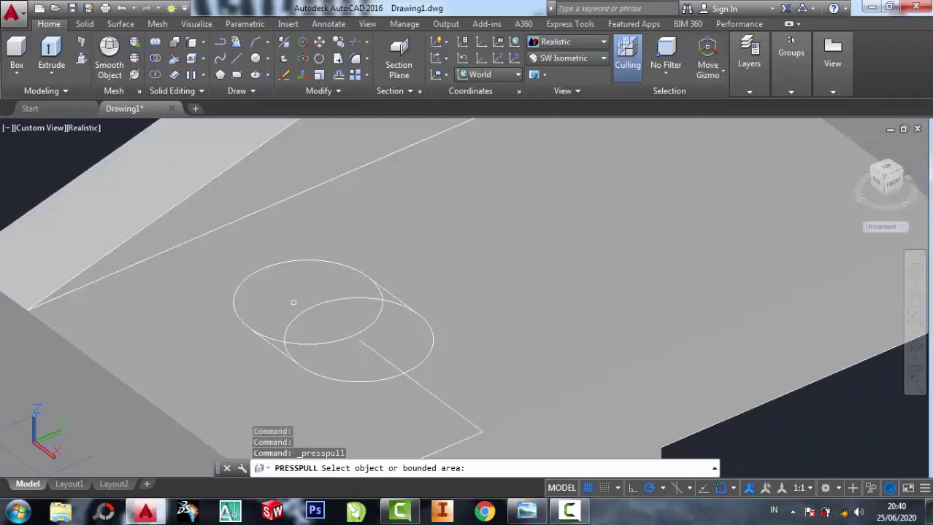
pyautogui.click(294, 307)
pyautogui.scroll(-4, 294, 308)
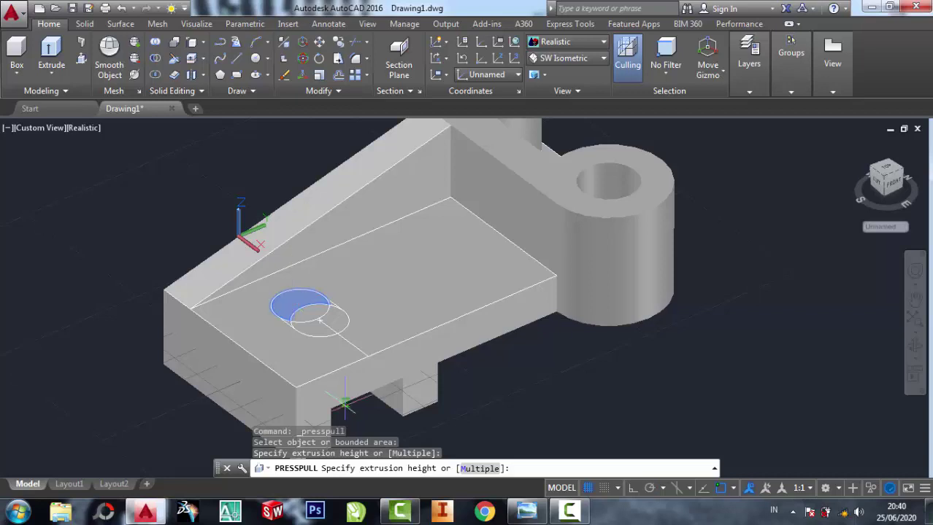
pyautogui.click(301, 310)
pyautogui.scroll(1, 302, 309)
pyautogui.scroll(1, 301, 309)
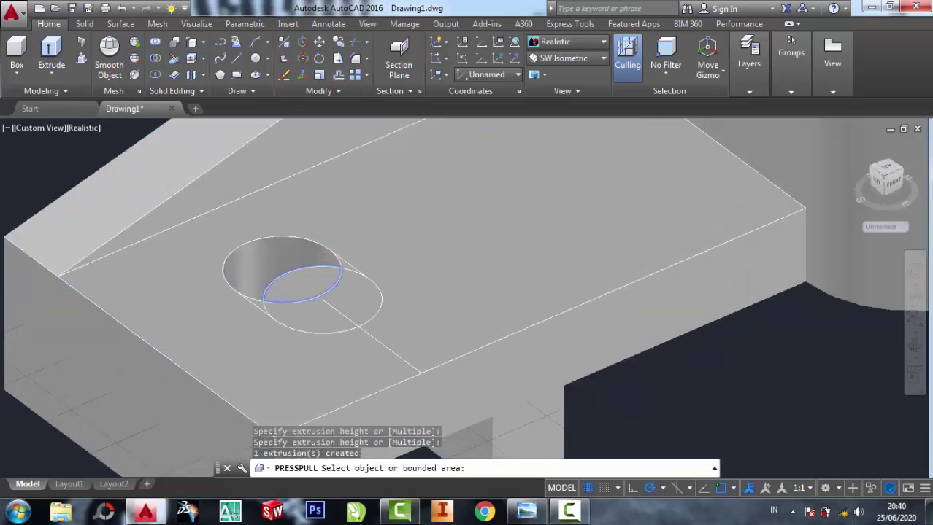
pyautogui.scroll(2, 302, 310)
pyautogui.click(299, 272)
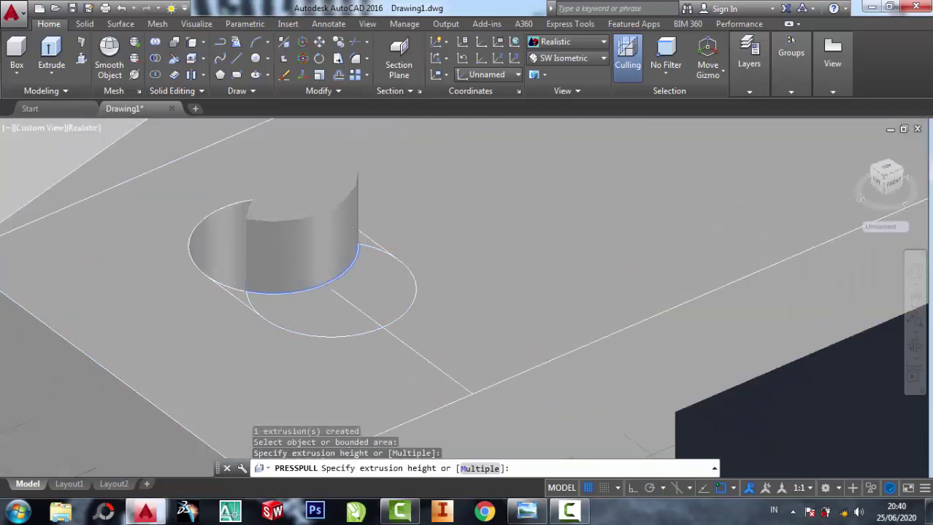
pyautogui.scroll(-4, 299, 186)
pyautogui.click(328, 315)
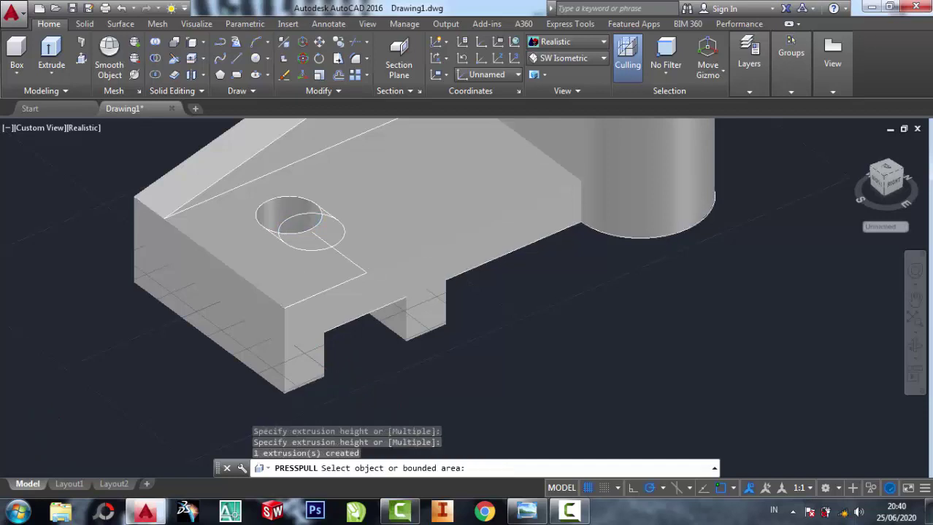
pyautogui.scroll(4, 241, 229)
pyautogui.scroll(4, 233, 232)
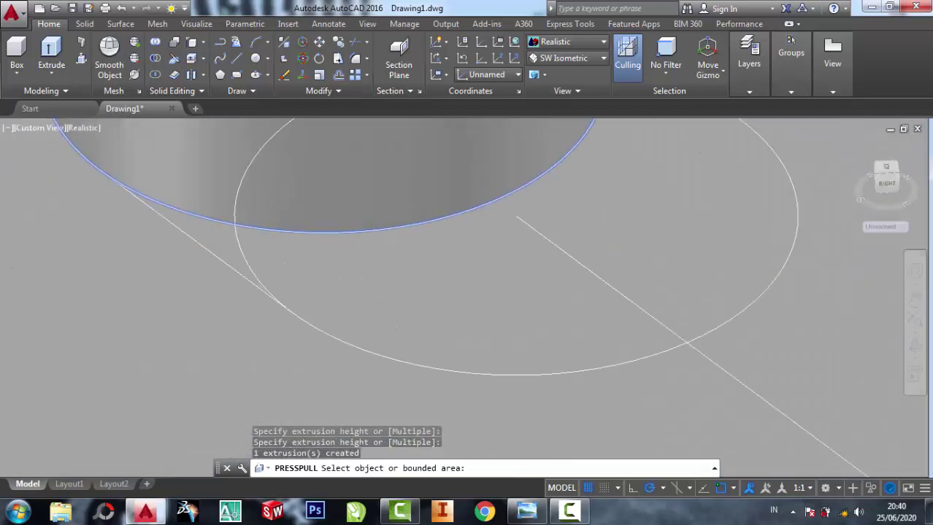
pyautogui.click(226, 234)
pyautogui.scroll(-3, 226, 234)
pyautogui.scroll(-5, 282, 171)
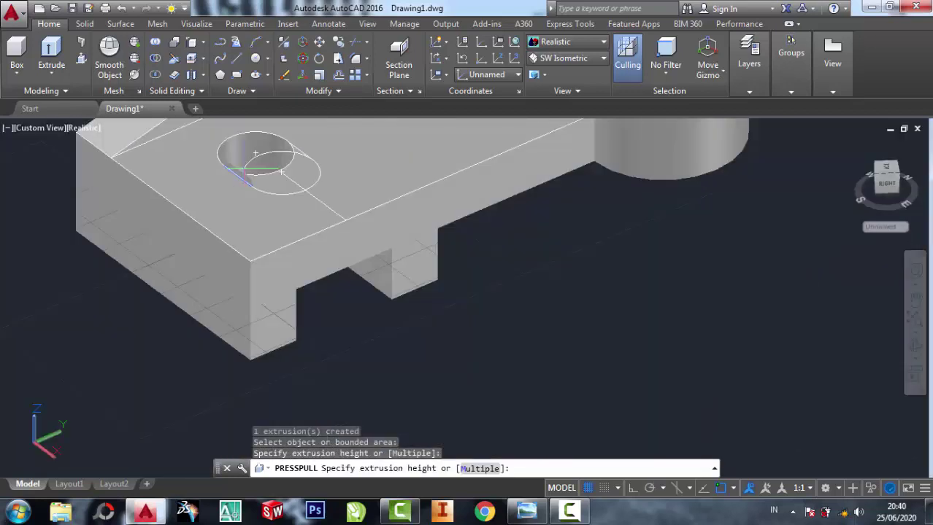
pyautogui.click(341, 351)
# Step: Push the remaining slot areas down through the plate to complete the slot
pyautogui.scroll(4, 270, 204)
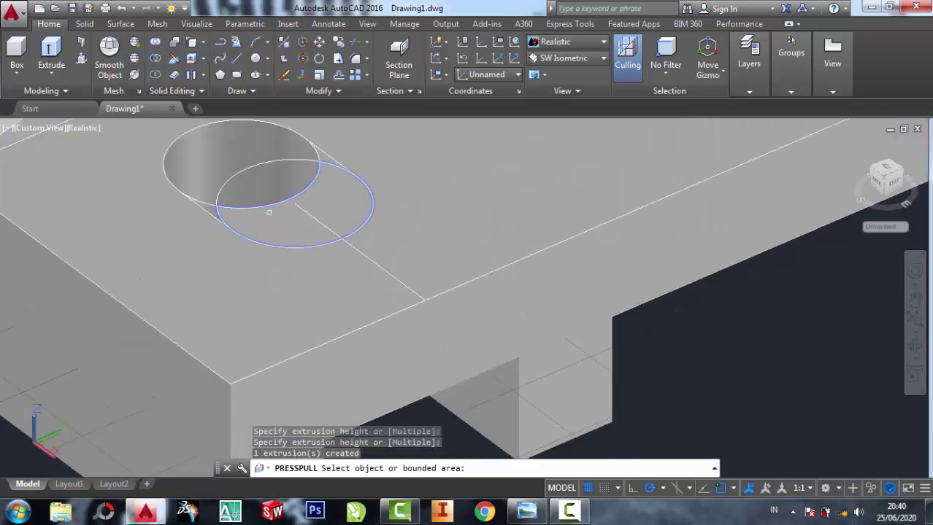
pyautogui.click(307, 219)
pyautogui.scroll(-4, 292, 208)
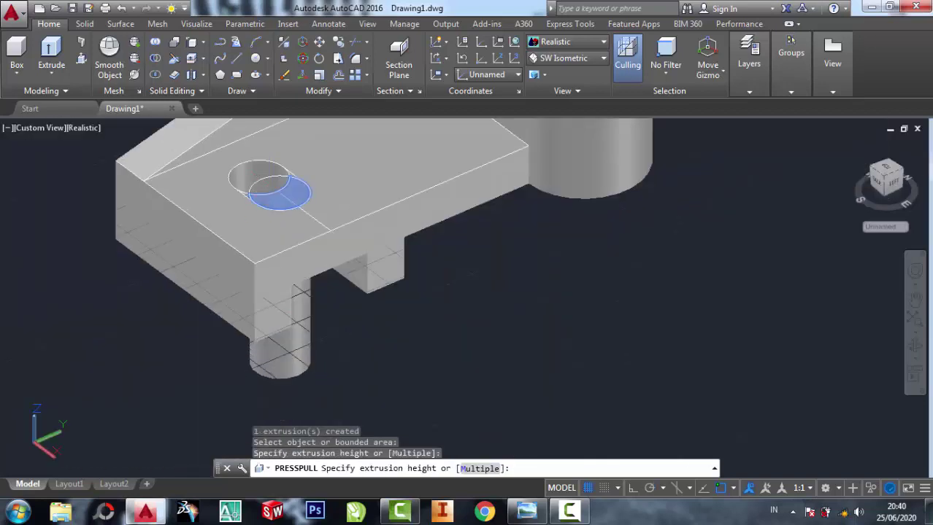
pyautogui.click(313, 248)
pyautogui.scroll(2, 313, 248)
pyautogui.scroll(3, 318, 244)
pyautogui.scroll(3, 325, 239)
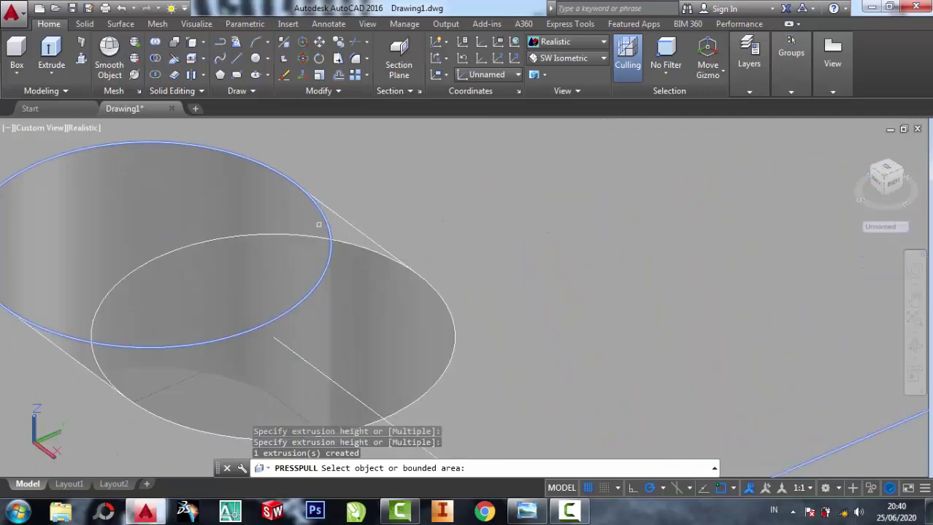
pyautogui.scroll(2, 338, 232)
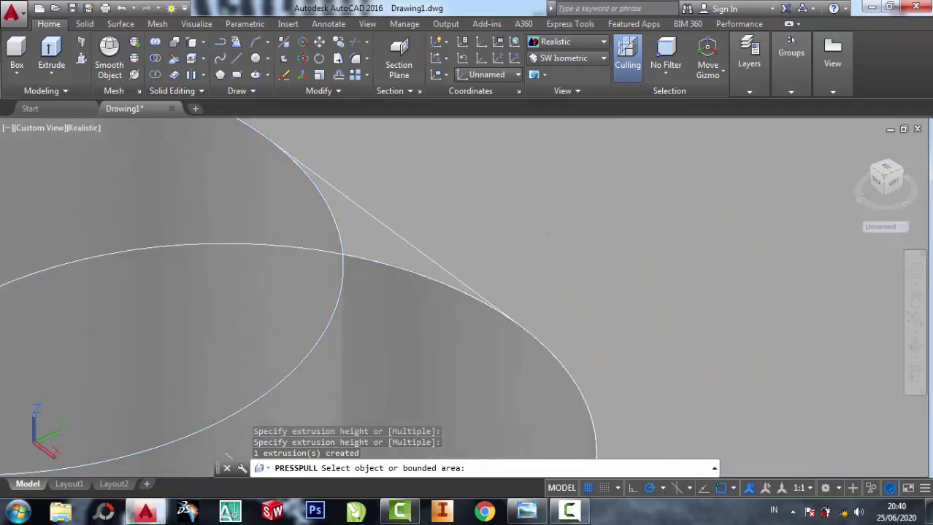
pyautogui.click(355, 237)
pyautogui.scroll(-3, 354, 227)
pyautogui.scroll(-2, 350, 216)
pyautogui.scroll(-2, 354, 183)
pyautogui.scroll(-2, 354, 183)
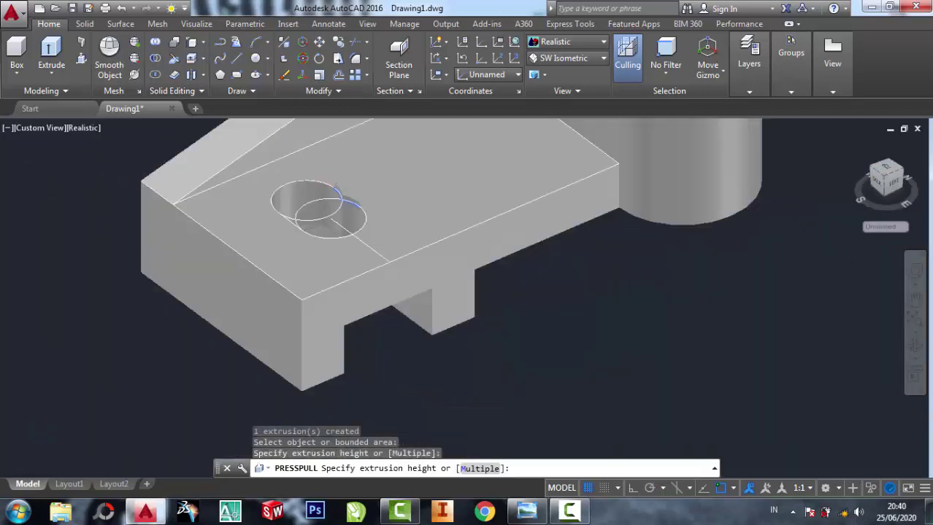
pyautogui.click(379, 341)
pyautogui.press('Return')
pyautogui.scroll(-2, 385, 343)
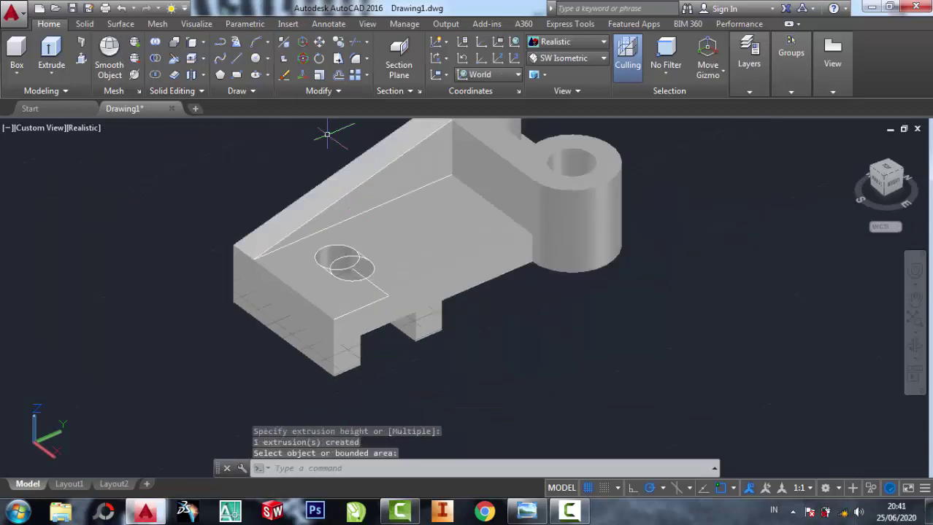
# Step: Move the bracket solid to the right, away from its construction sketch
pyautogui.press('Escape')
pyautogui.write('move')
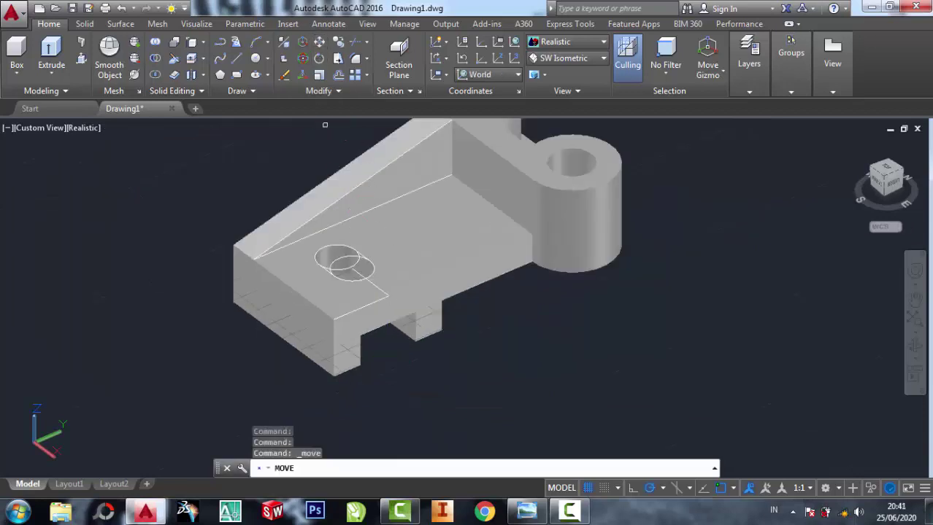
pyautogui.press('Return')
pyautogui.click(395, 240)
pyautogui.press('Return')
pyautogui.click(400, 244)
pyautogui.scroll(-3, 314, 292)
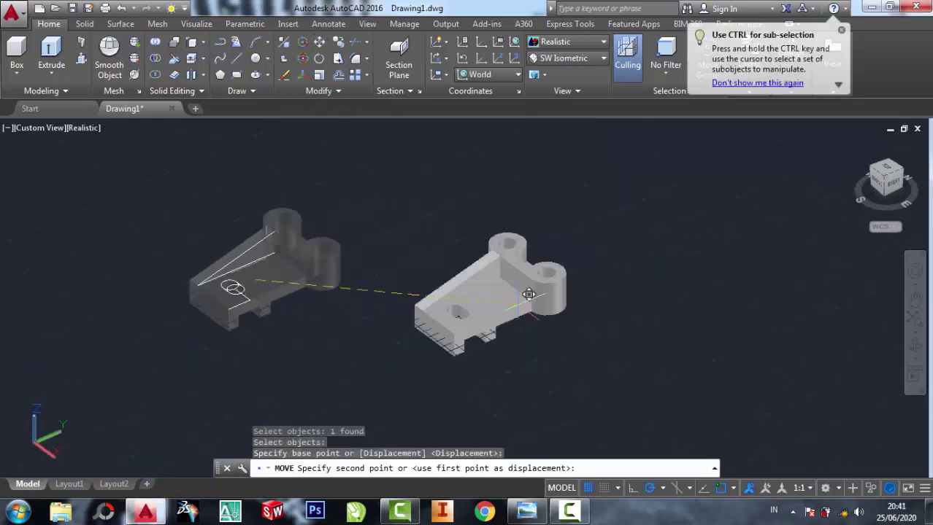
pyautogui.click(510, 307)
pyautogui.scroll(2, 584, 321)
pyautogui.scroll(2, 584, 321)
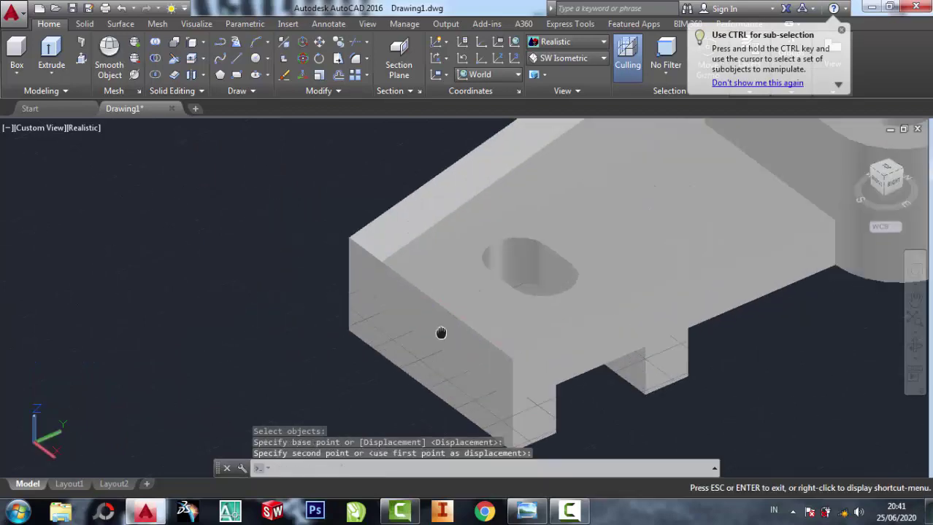
pyautogui.click(359, 298)
# Step: Erase the 11 leftover sketch lines with a crossing window
pyautogui.click(915, 349)
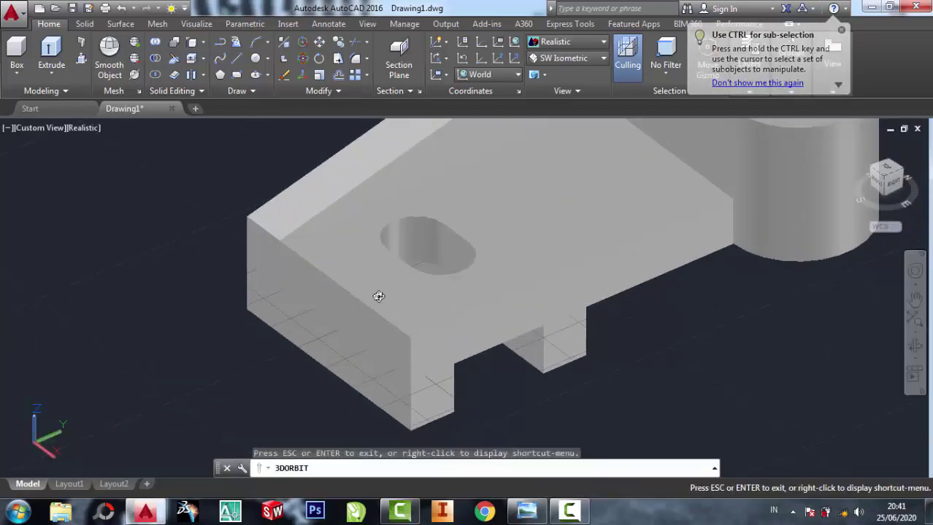
pyautogui.moveTo(374, 292)
pyautogui.mouseDown()
pyautogui.moveTo(369, 337)
pyautogui.moveTo(338, 193)
pyautogui.moveTo(308, 202)
pyautogui.moveTo(367, 239)
pyautogui.moveTo(406, 312)
pyautogui.moveTo(347, 304)
pyautogui.mouseUp()
pyautogui.scroll(-2, 348, 304)
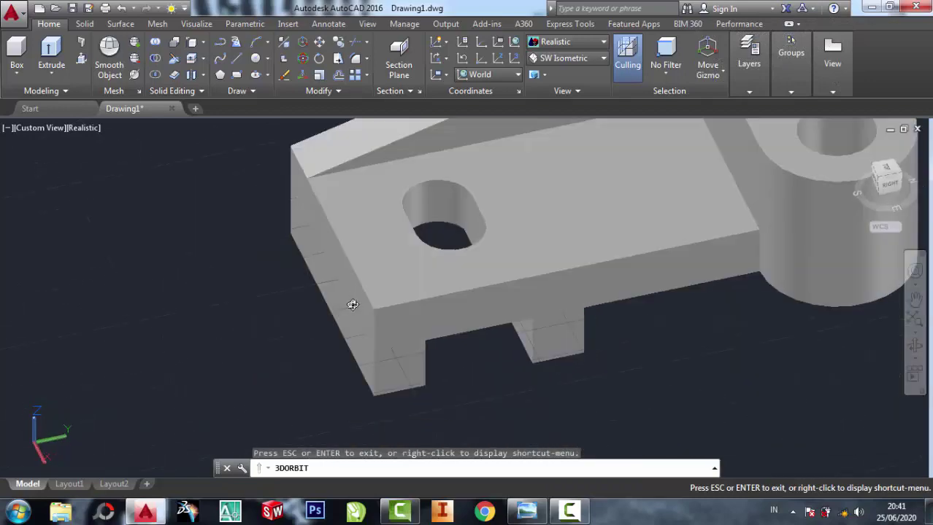
pyautogui.scroll(-2, 351, 306)
pyautogui.scroll(-2, 353, 306)
pyautogui.scroll(-1, 386, 297)
pyautogui.scroll(-2, 386, 297)
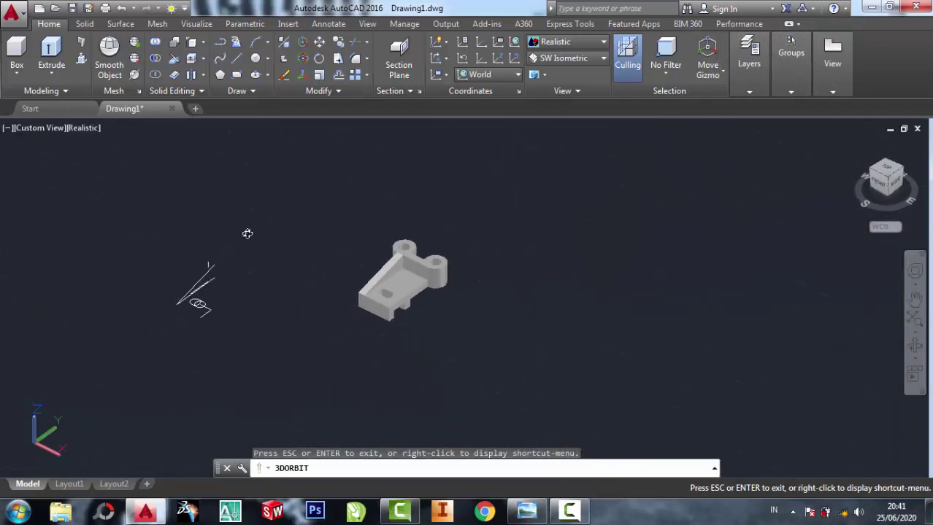
pyautogui.rightClick(242, 230)
pyautogui.click(267, 239)
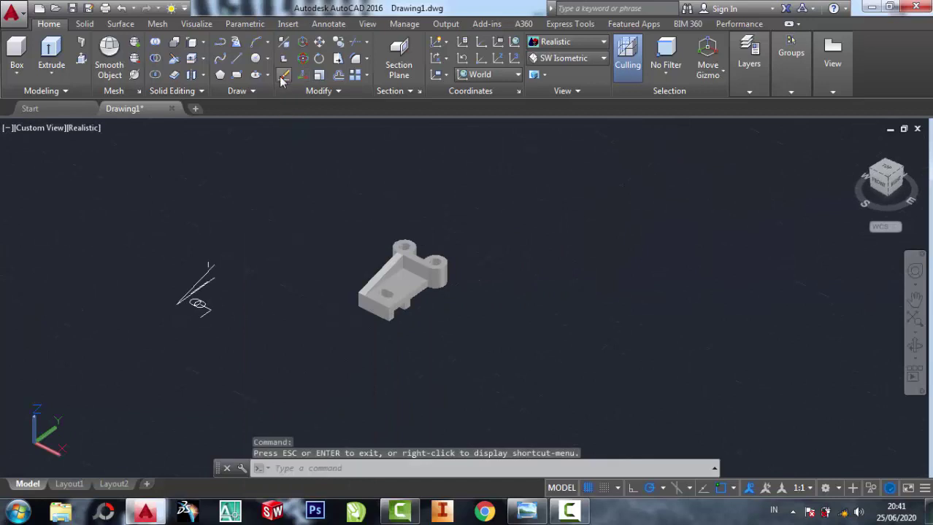
pyautogui.click(284, 75)
pyautogui.click(260, 358)
pyautogui.click(155, 239)
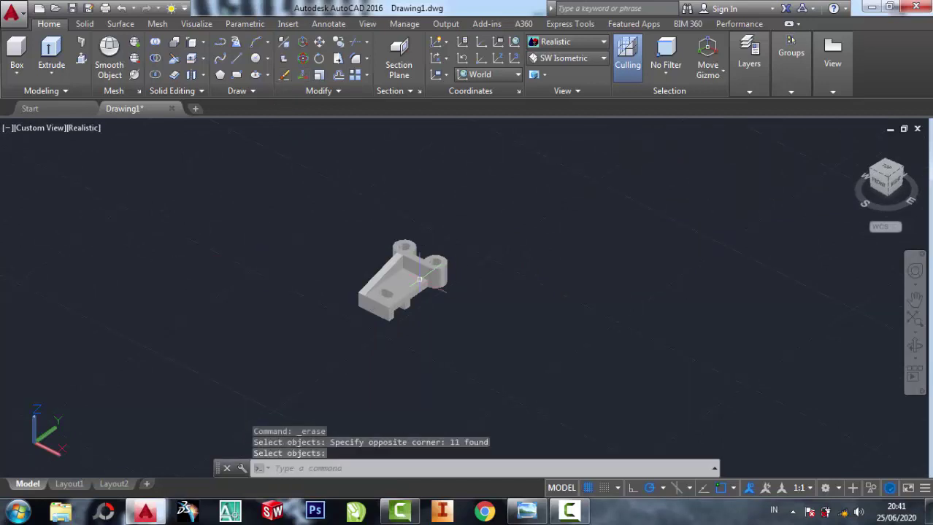
pyautogui.scroll(3, 548, 272)
pyautogui.scroll(2, 160, 281)
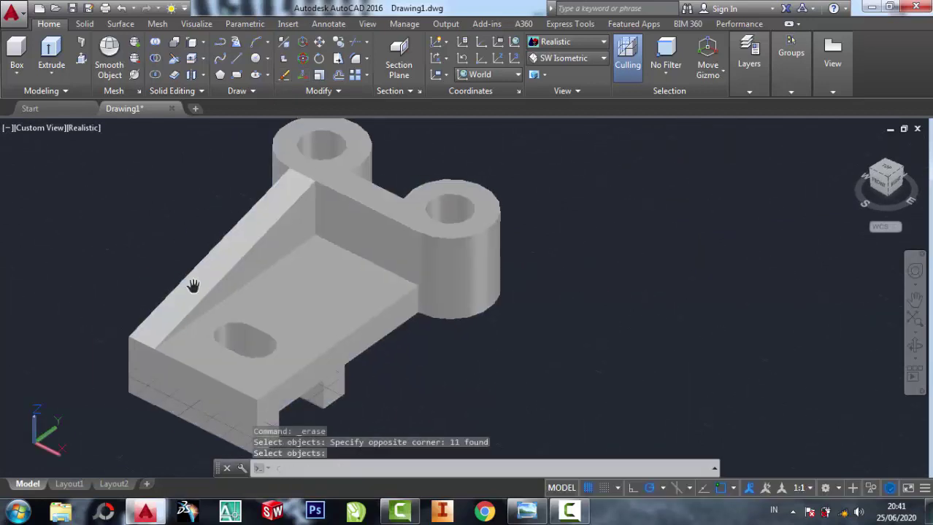
pyautogui.press('Return')
pyautogui.click(529, 512)
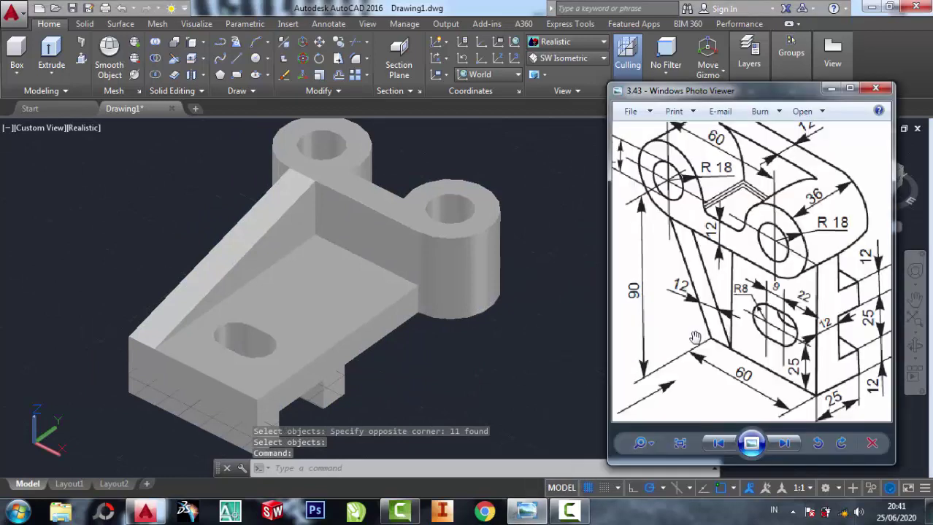
pyautogui.scroll(-1, 723, 302)
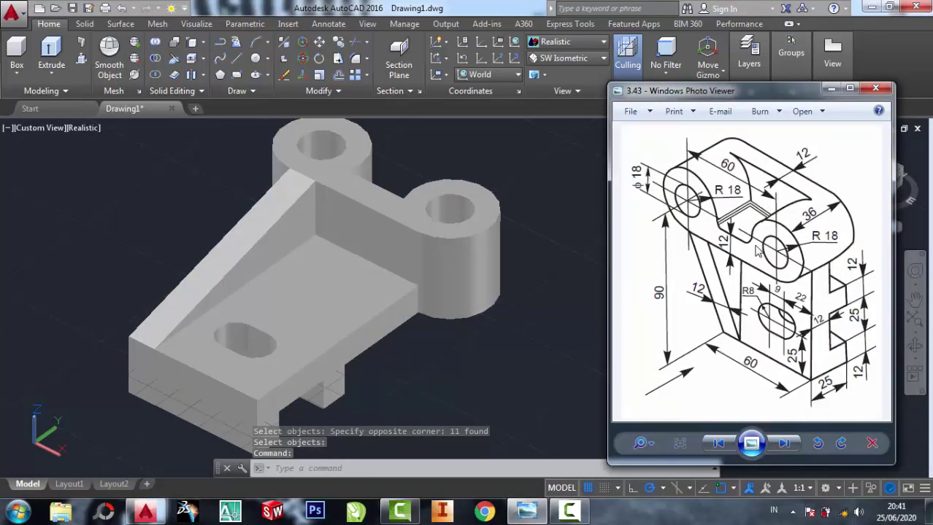
pyautogui.scroll(1, 723, 209)
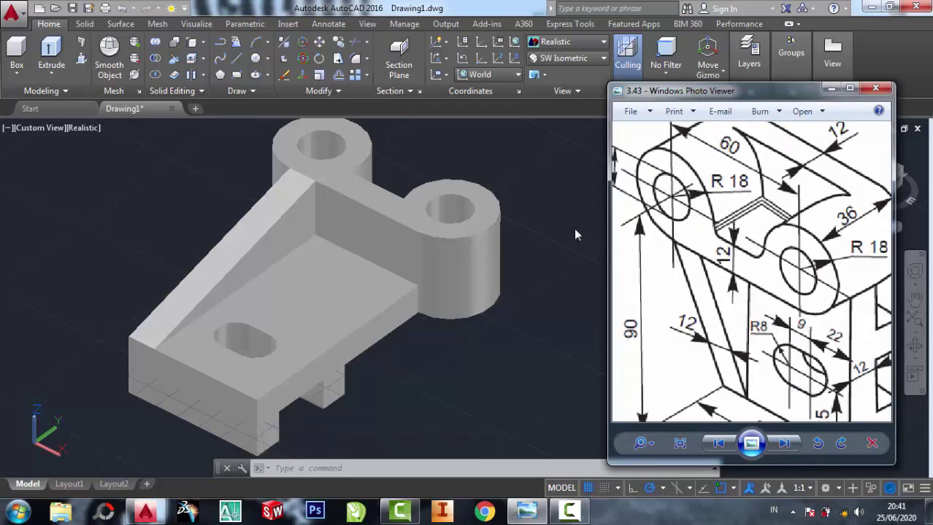
pyautogui.click(539, 196)
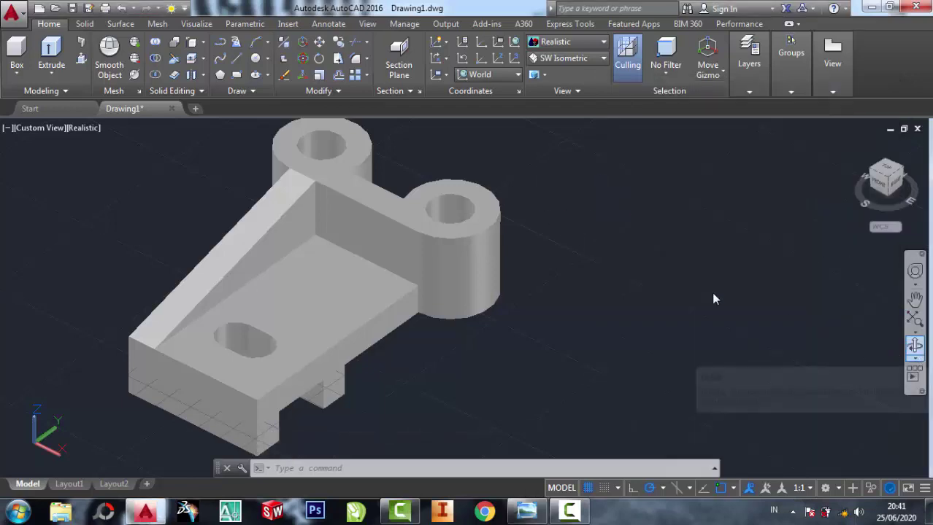
pyautogui.moveTo(714, 299)
pyautogui.keyDown('shift'); pyautogui.mouseDown(button='middle')
pyautogui.moveTo(445, 263)
pyautogui.moveTo(458, 264)
pyautogui.moveTo(446, 281)
pyautogui.moveTo(351, 277)
pyautogui.moveTo(364, 278)
pyautogui.mouseUp(button='middle'); pyautogui.keyUp('shift')
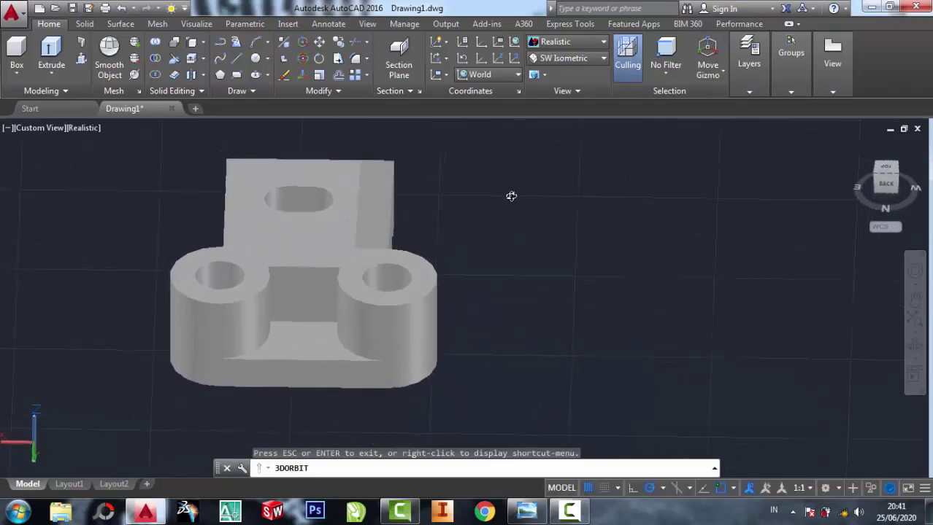
pyautogui.rightClick(511, 195)
pyautogui.click(540, 206)
pyautogui.click(526, 510)
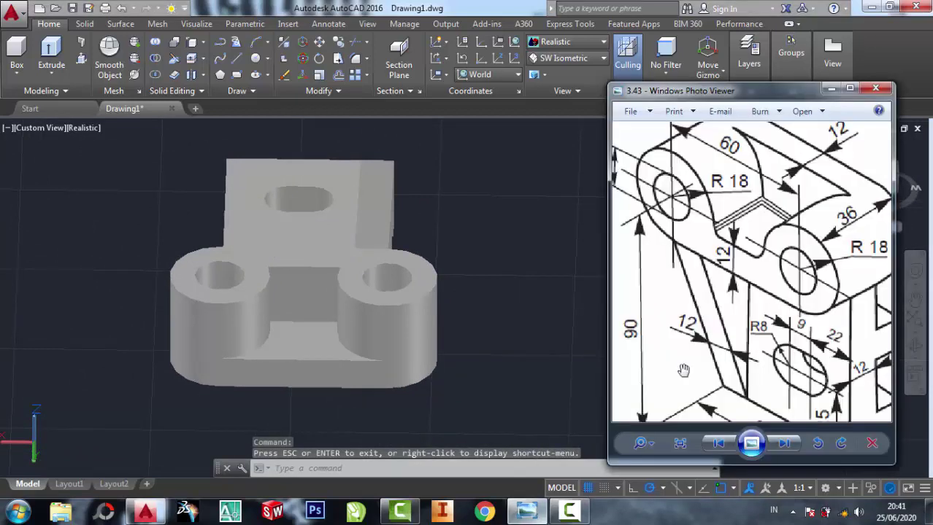
pyautogui.scroll(3, 724, 223)
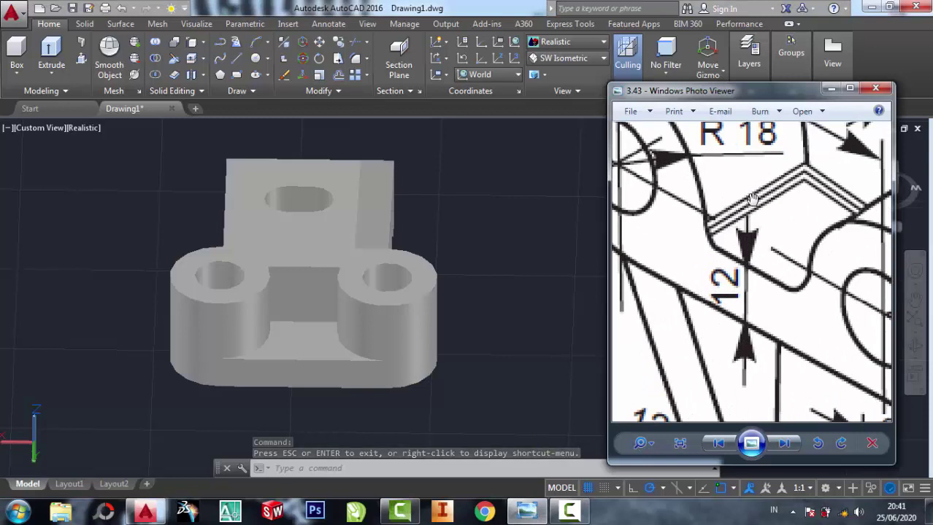
pyautogui.click(527, 210)
pyautogui.write('r')
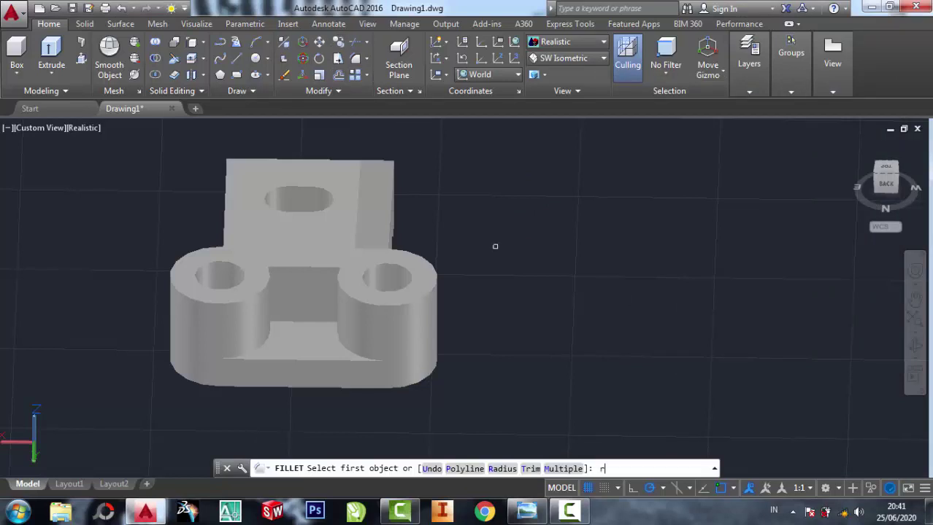
# Step: Fillet the first web-to-boss edge of the bracket with radius 2
pyautogui.press('Return')
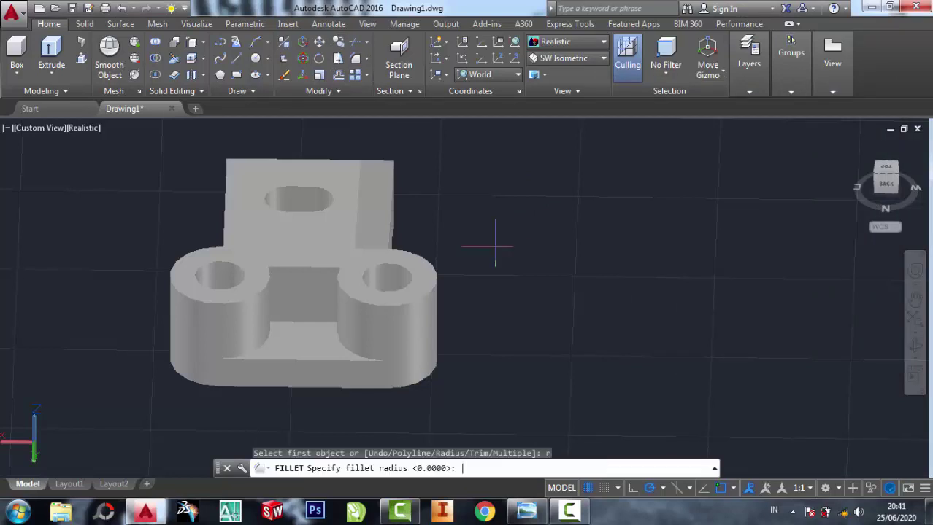
pyautogui.write('2')
pyautogui.press('Return')
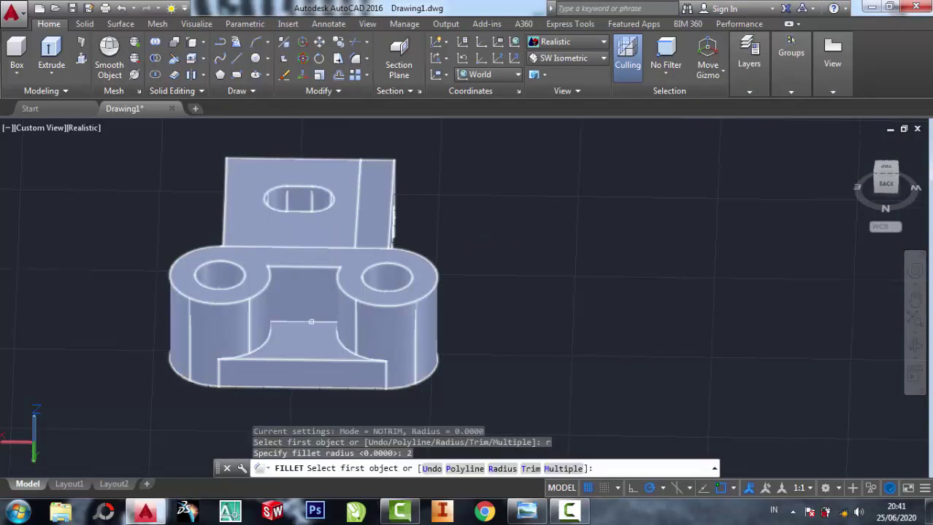
pyautogui.click(312, 322)
pyautogui.scroll(2, 319, 314)
pyautogui.rightClick(323, 327)
pyautogui.click(324, 333)
pyautogui.rightClick(356, 338)
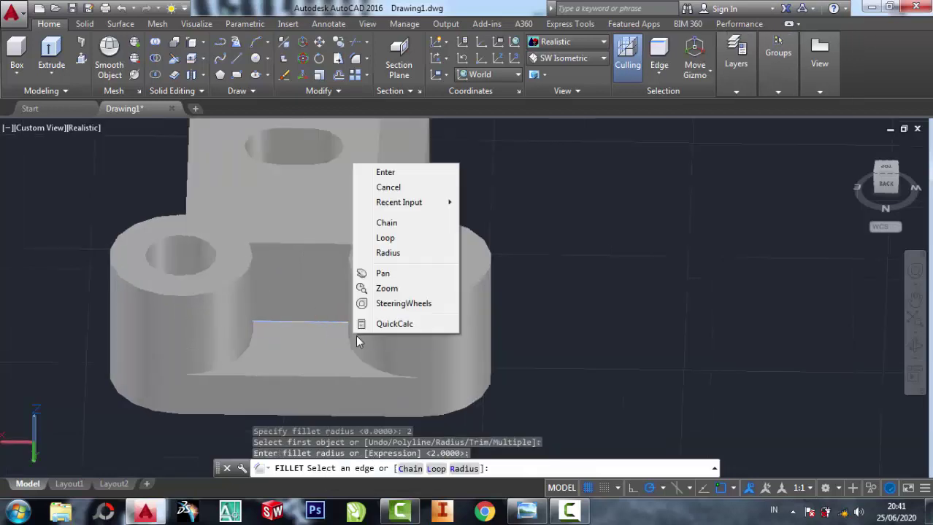
pyautogui.click(385, 174)
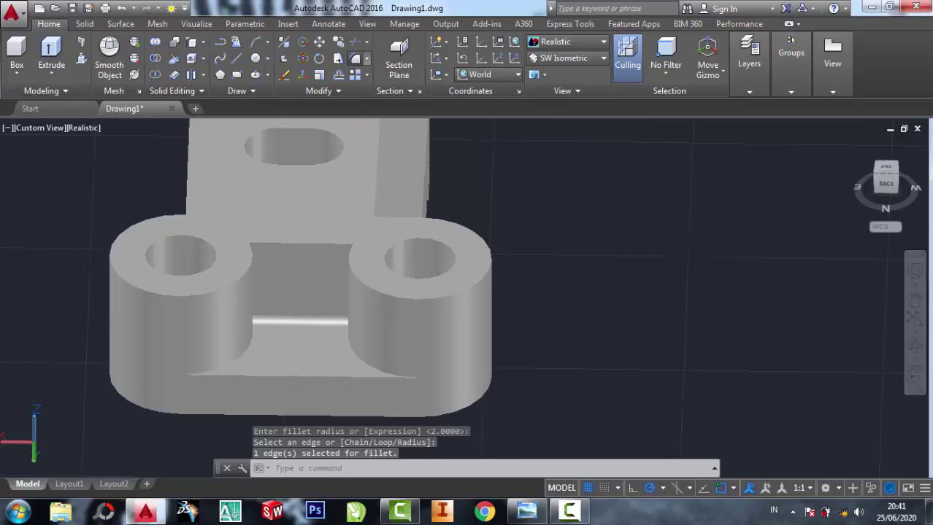
# Step: Round the slot's two curved bottom edges with a radius-2 fillet
pyautogui.click(356, 58)
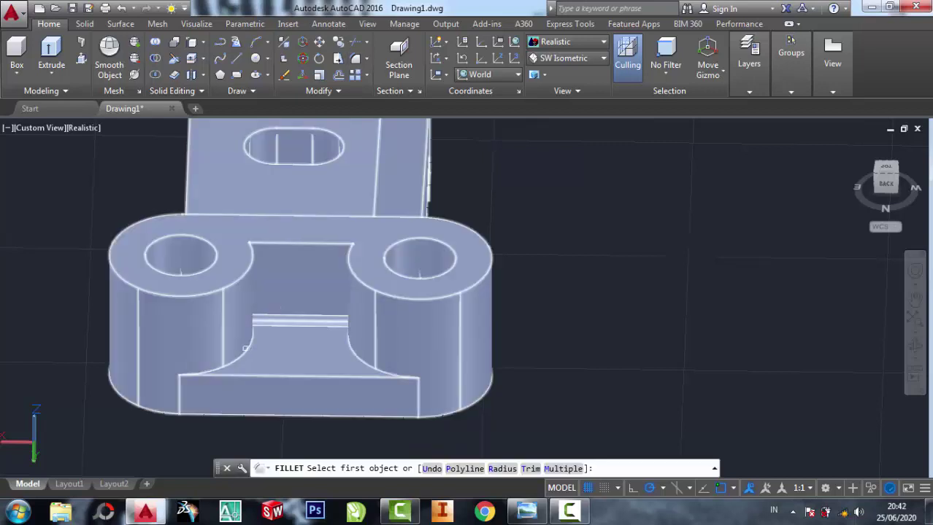
pyautogui.click(245, 351)
pyautogui.rightClick(246, 351)
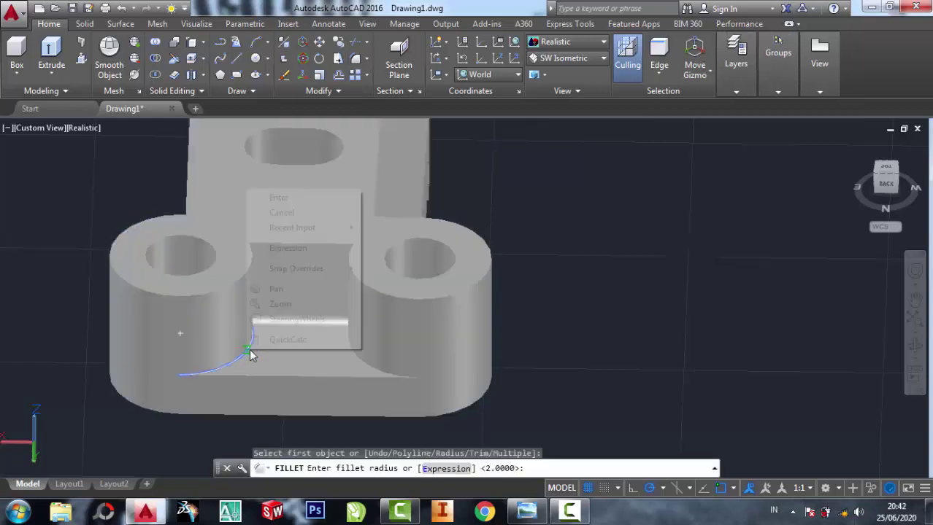
pyautogui.click(278, 198)
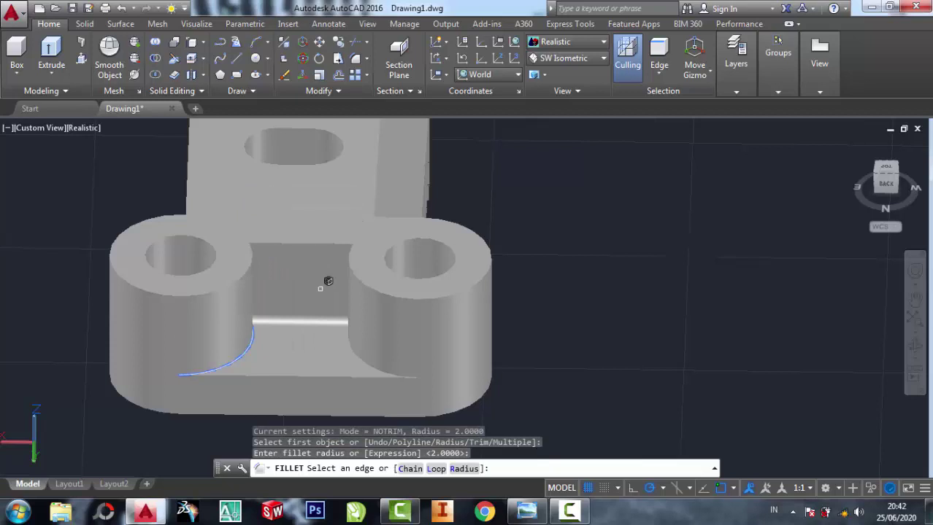
pyautogui.rightClick(367, 347)
pyautogui.click(387, 191)
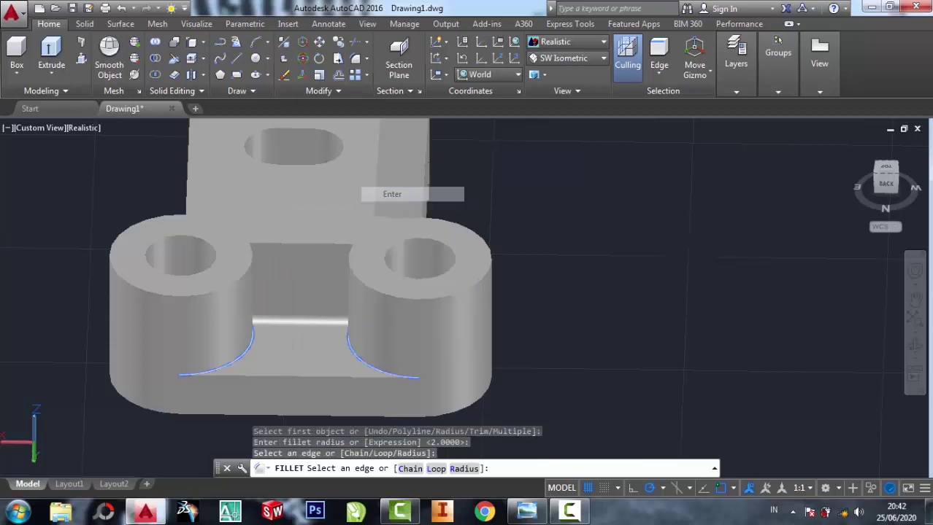
# Step: Orbit to the bosses' far side and fillet the vertical boss-to-wall edge at radius 2
pyautogui.click(915, 344)
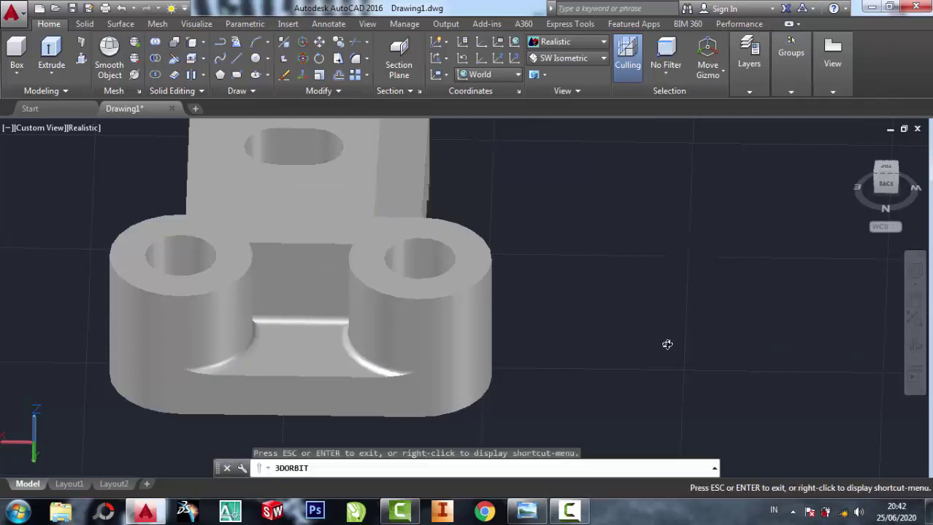
pyautogui.moveTo(573, 335); pyautogui.dragTo(660, 365)
pyautogui.rightClick(628, 214)
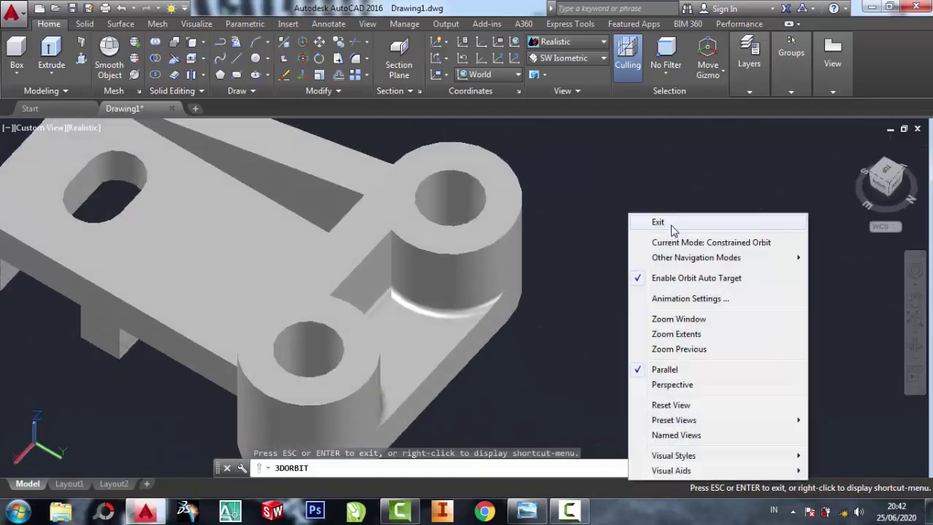
pyautogui.click(635, 223)
pyautogui.write('f')
pyautogui.press('Return')
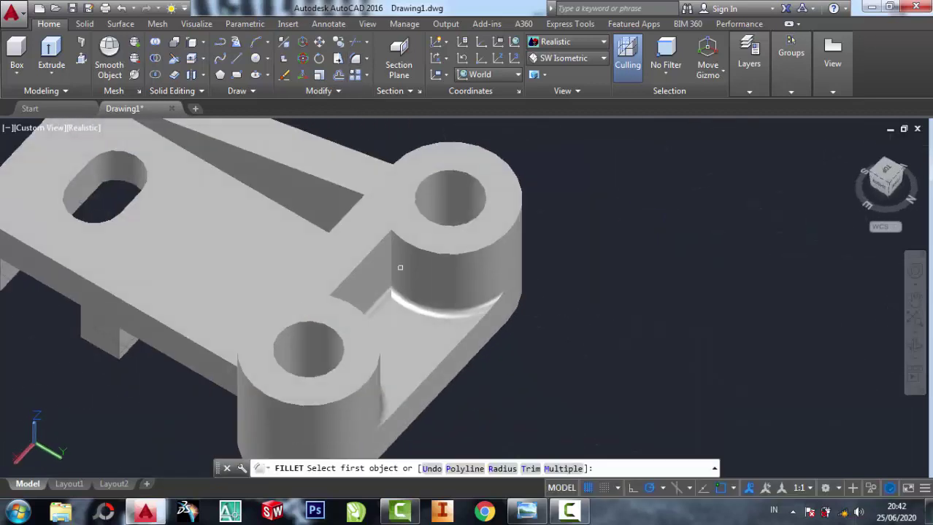
pyautogui.click(392, 259)
pyautogui.rightClick(398, 267)
pyautogui.click(416, 272)
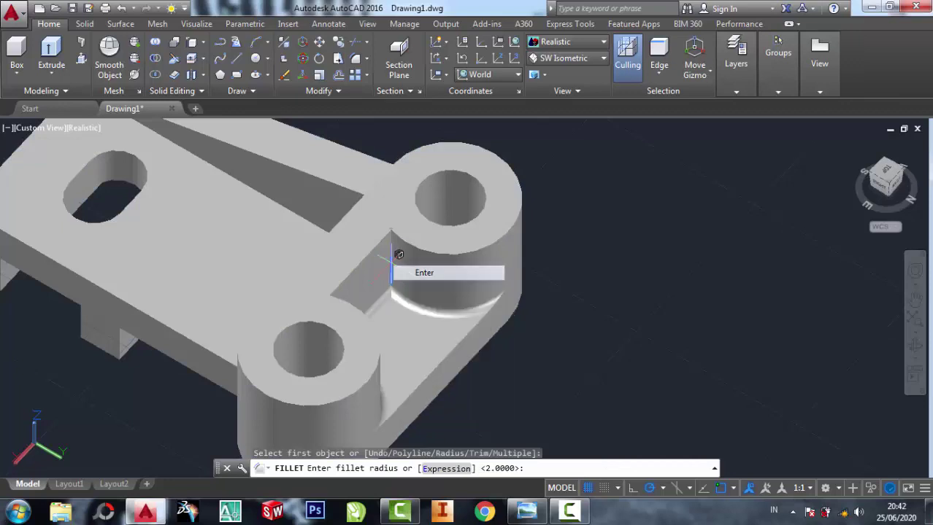
pyautogui.rightClick(606, 230)
pyautogui.click(624, 240)
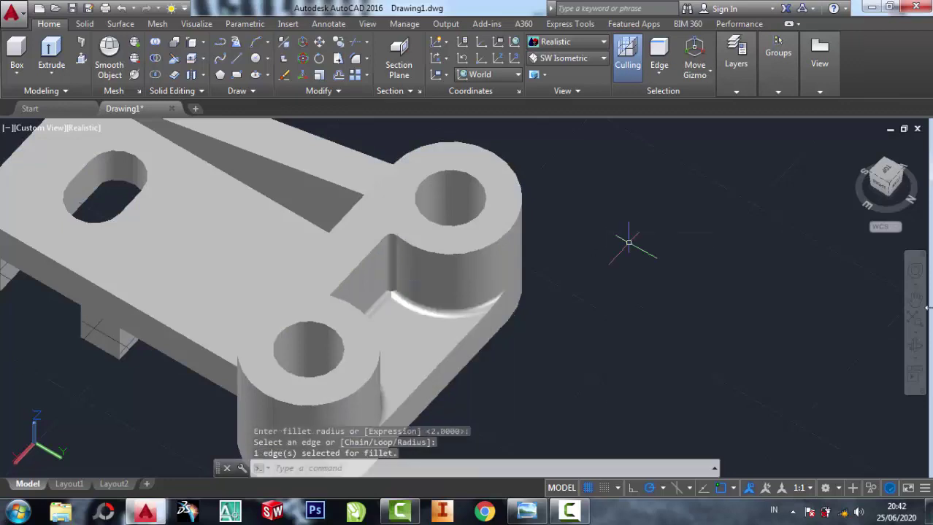
# Step: Orbit to the other boss and fillet its vertical corner edge at radius 2
pyautogui.click(914, 350)
pyautogui.moveTo(619, 287); pyautogui.dragTo(500, 264)
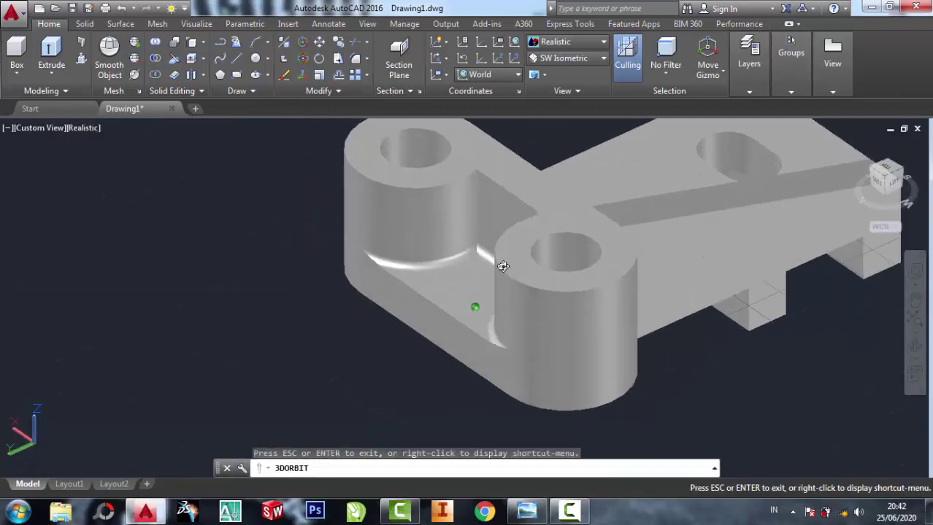
pyautogui.rightClick(245, 143)
pyautogui.click(266, 150)
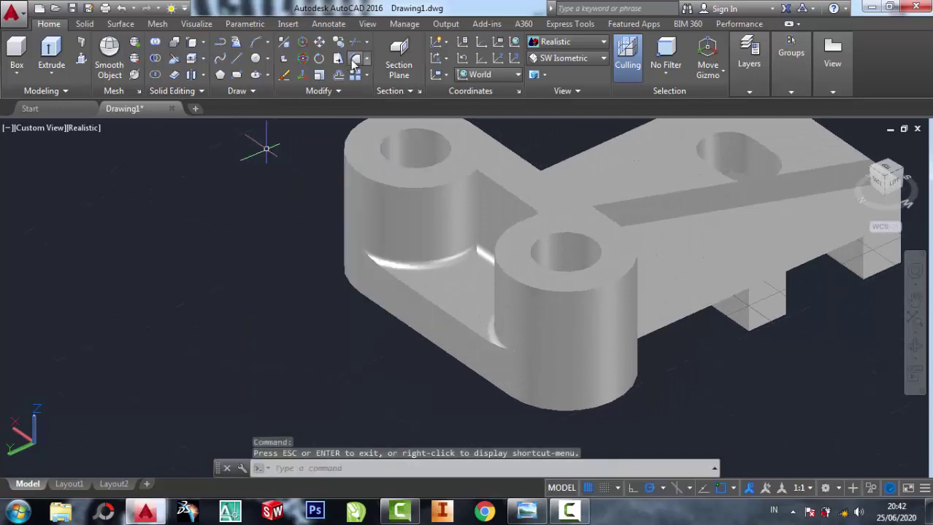
pyautogui.write('f')
pyautogui.press('Return')
pyautogui.click(477, 194)
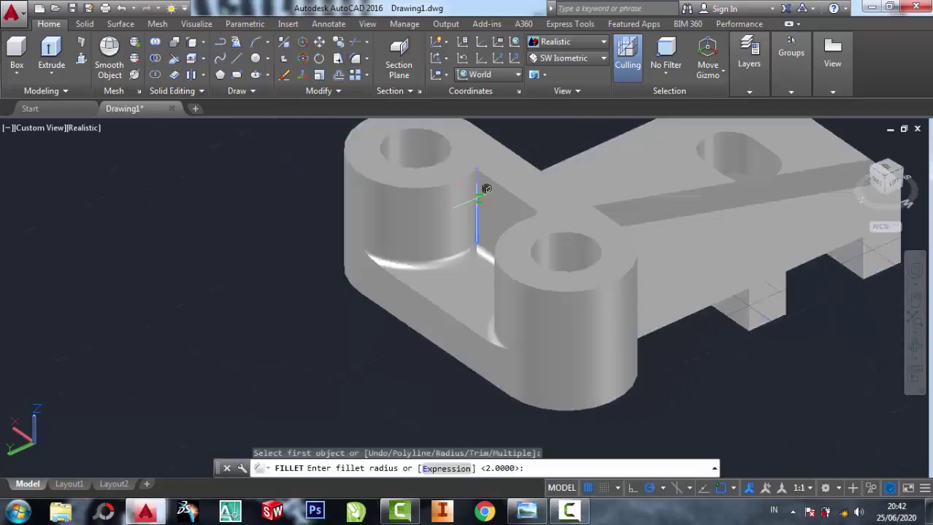
pyautogui.rightClick(479, 199)
pyautogui.click(487, 207)
pyautogui.rightClick(278, 251)
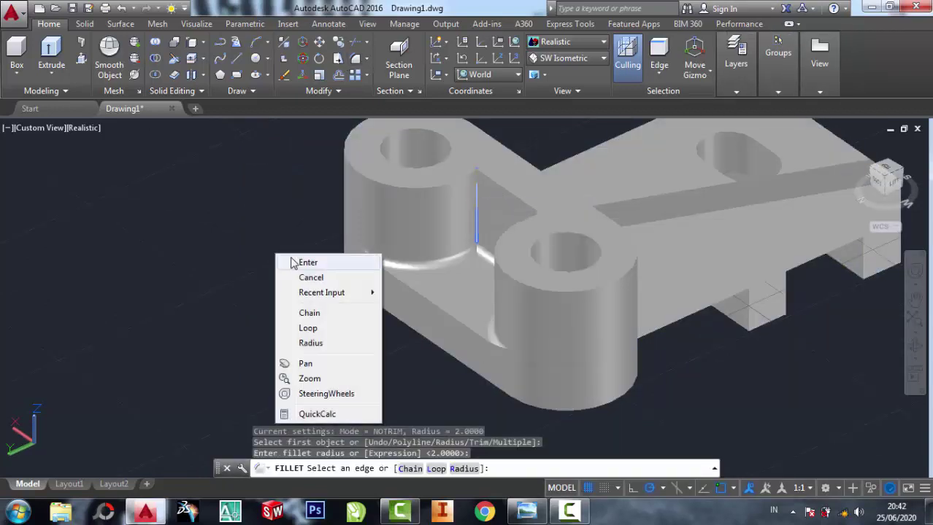
pyautogui.click(287, 261)
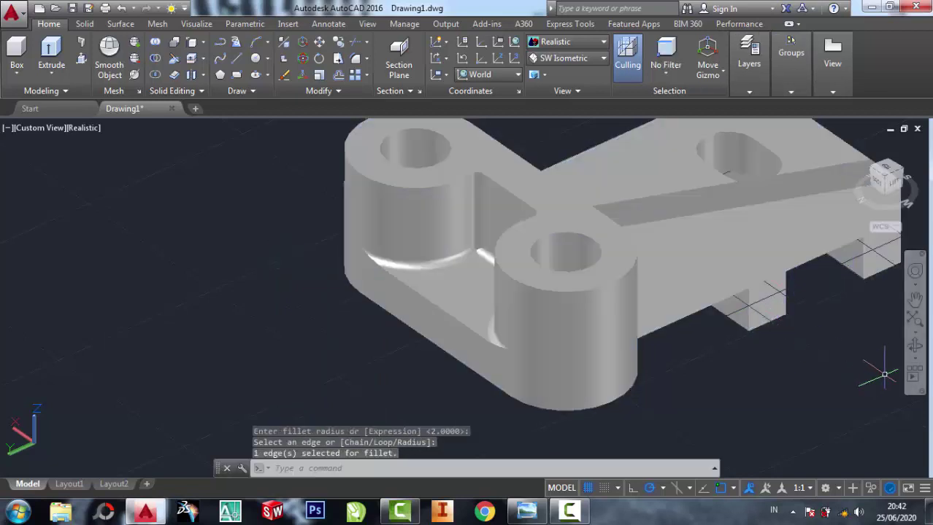
# Step: Orbit the bracket so it is seen whole from above its sloped face
pyautogui.click(915, 346)
pyautogui.moveTo(511, 308)
pyautogui.mouseDown()
pyautogui.moveTo(687, 339)
pyautogui.moveTo(662, 267)
pyautogui.mouseUp()
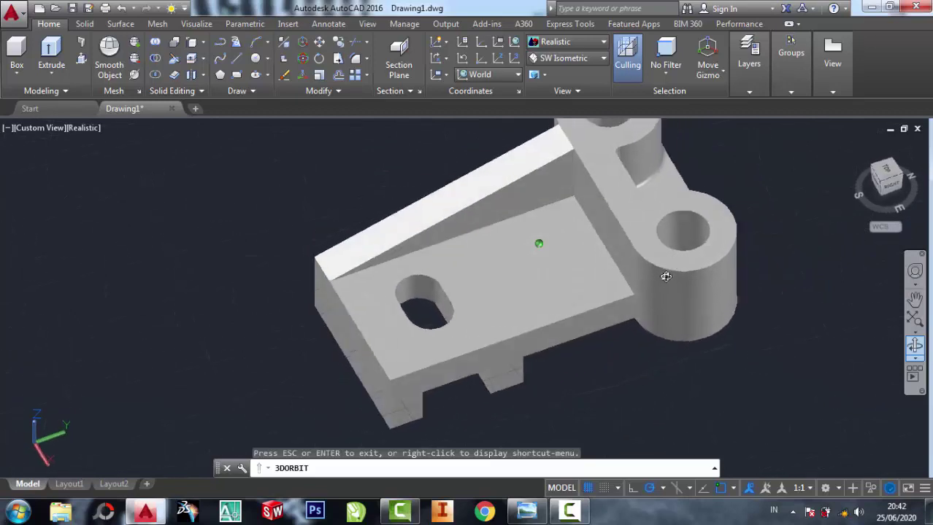
pyautogui.moveTo(567, 215)
pyautogui.mouseDown()
pyautogui.moveTo(555, 234)
pyautogui.moveTo(556, 265)
pyautogui.moveTo(564, 265)
pyautogui.mouseUp()
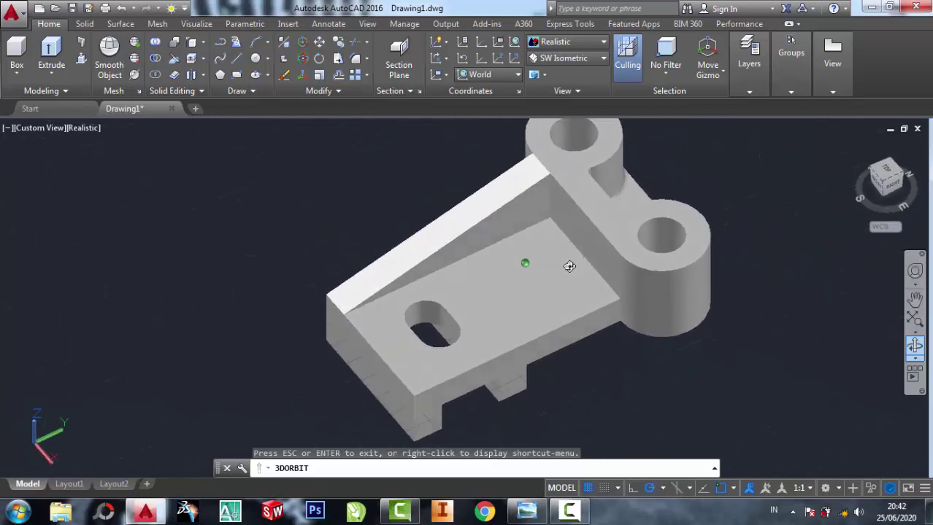
pyautogui.moveTo(637, 202); pyautogui.dragTo(510, 200, button='middle')
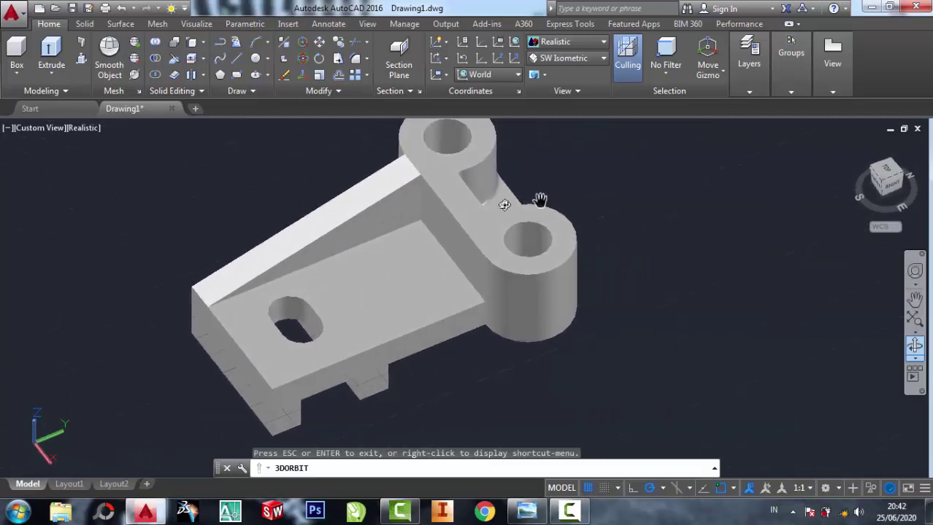
pyautogui.moveTo(511, 200)
pyautogui.mouseDown()
pyautogui.moveTo(483, 210)
pyautogui.moveTo(478, 184)
pyautogui.moveTo(480, 205)
pyautogui.mouseUp()
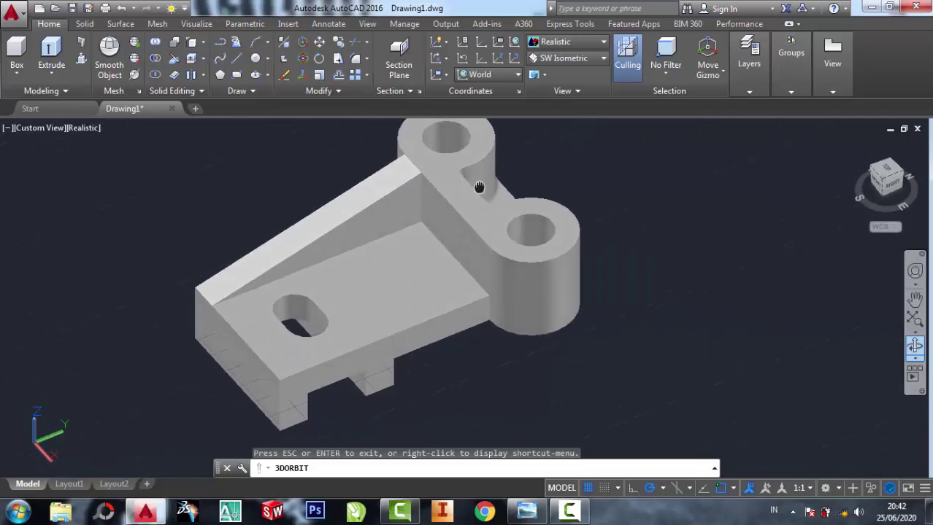
pyautogui.rightClick(671, 179)
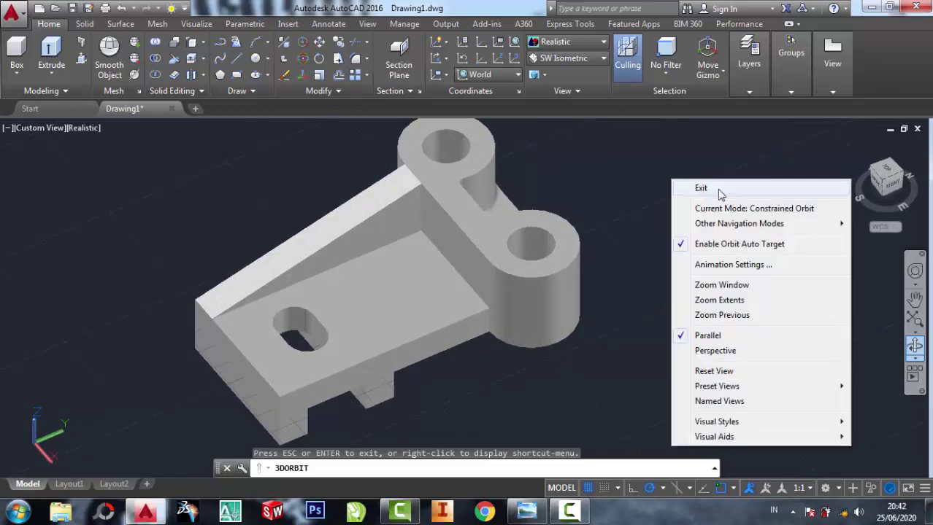
pyautogui.click(722, 191)
# Step: Compare the model against the reference drawing in Photo Viewer, then return to AutoCAD
pyautogui.click(526, 511)
pyautogui.scroll(-5, 773, 285)
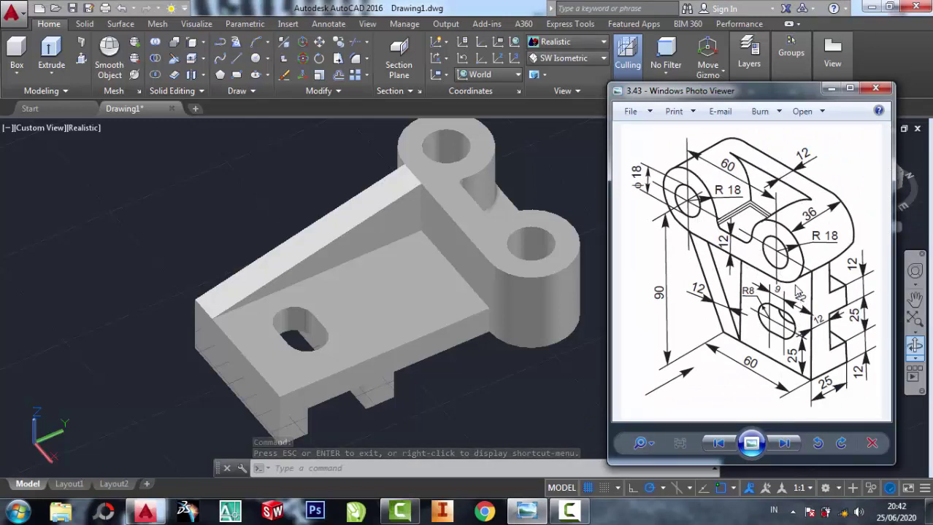
pyautogui.click(528, 159)
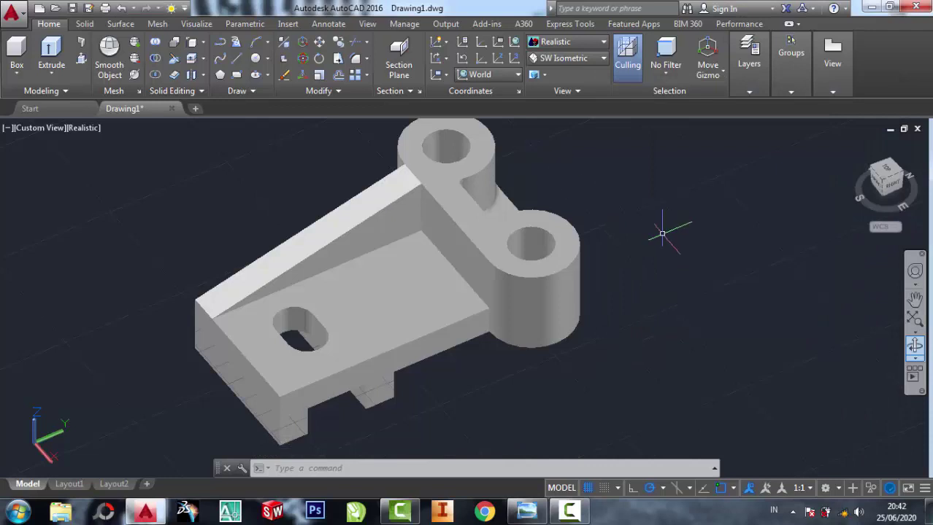
# Step: Cancel the stray command and divide the drawing area into two side-by-side views
pyautogui.write('r')
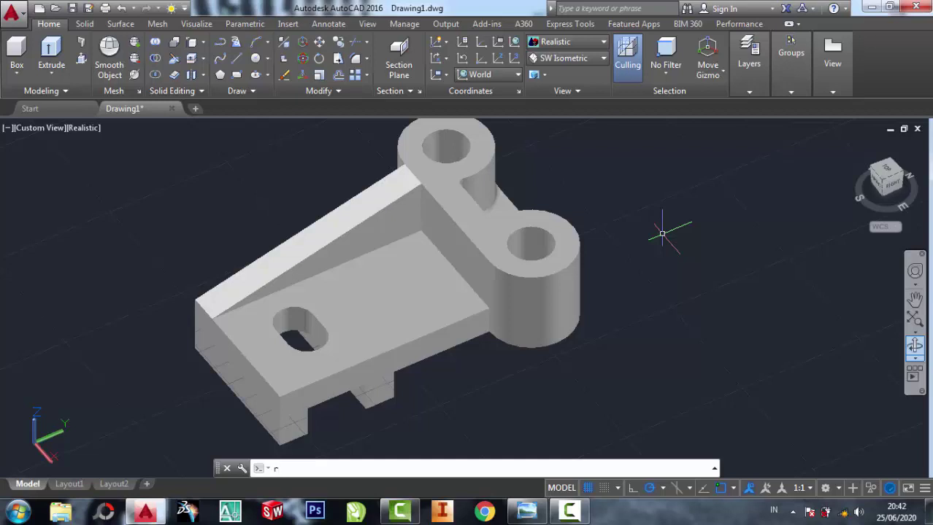
pyautogui.press('Escape')
pyautogui.moveTo(923, 284); pyautogui.dragTo(624, 290)
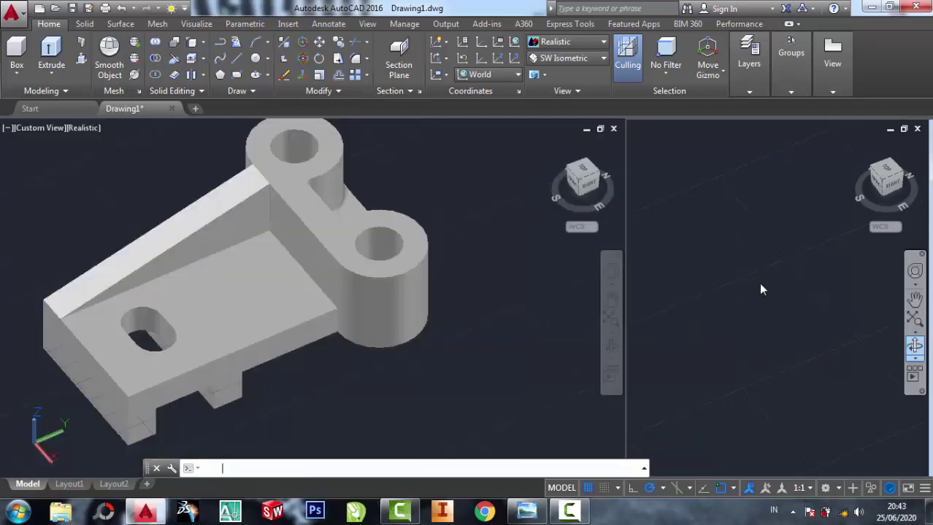
# Step: Open the Materials Browser with RMAT and add the generic aluminium material from the Autodesk Library
pyautogui.write('rmat')
pyautogui.press('Return')
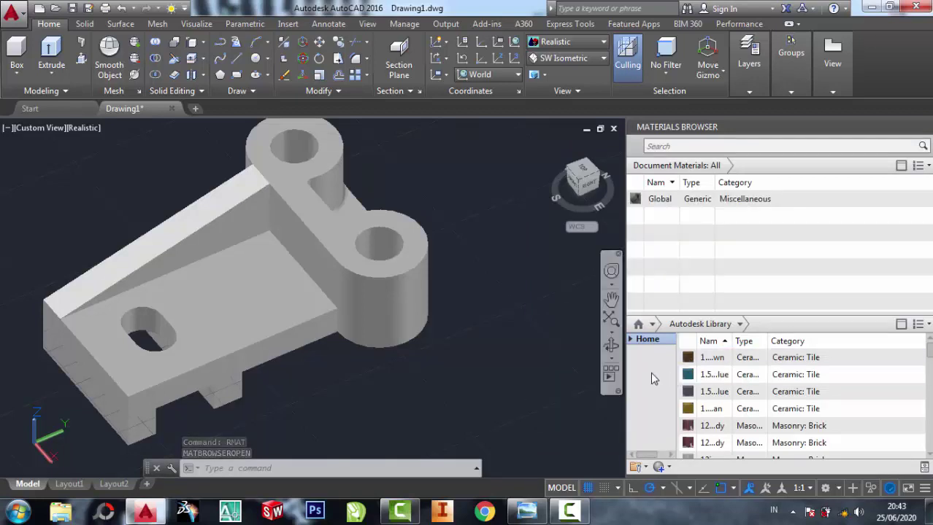
pyautogui.scroll(-3, 726, 385)
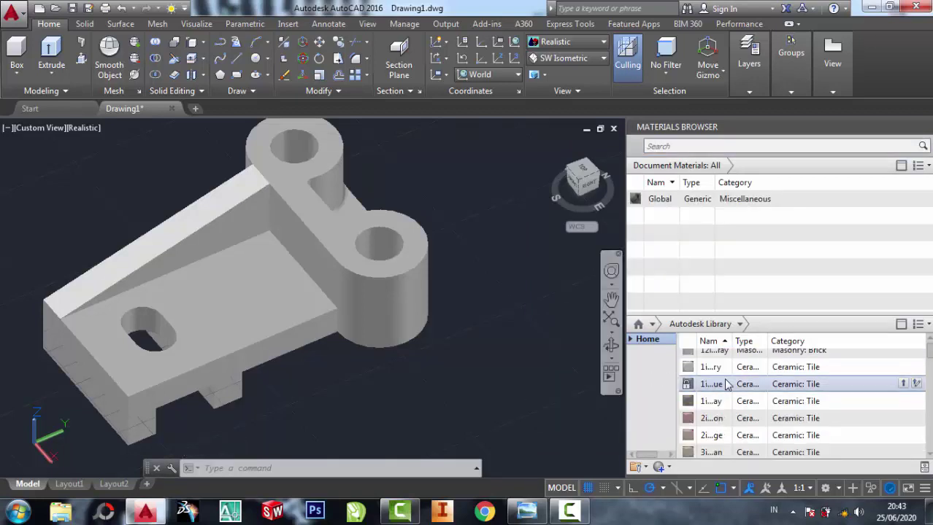
pyautogui.scroll(-5, 726, 384)
pyautogui.scroll(-1, 726, 384)
pyautogui.scroll(-3, 726, 385)
pyautogui.scroll(-3, 726, 384)
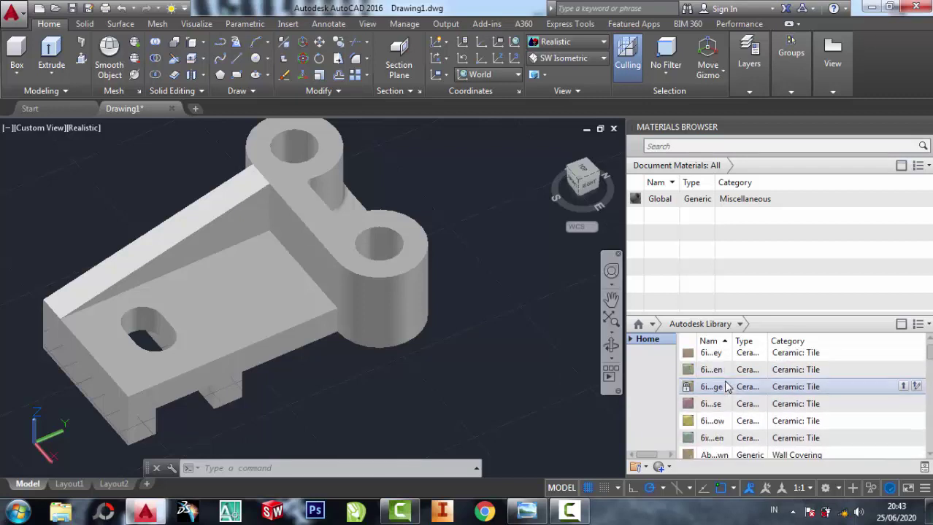
pyautogui.scroll(-3, 726, 385)
pyautogui.scroll(-3, 726, 385)
pyautogui.scroll(-1, 726, 387)
pyautogui.scroll(-3, 726, 387)
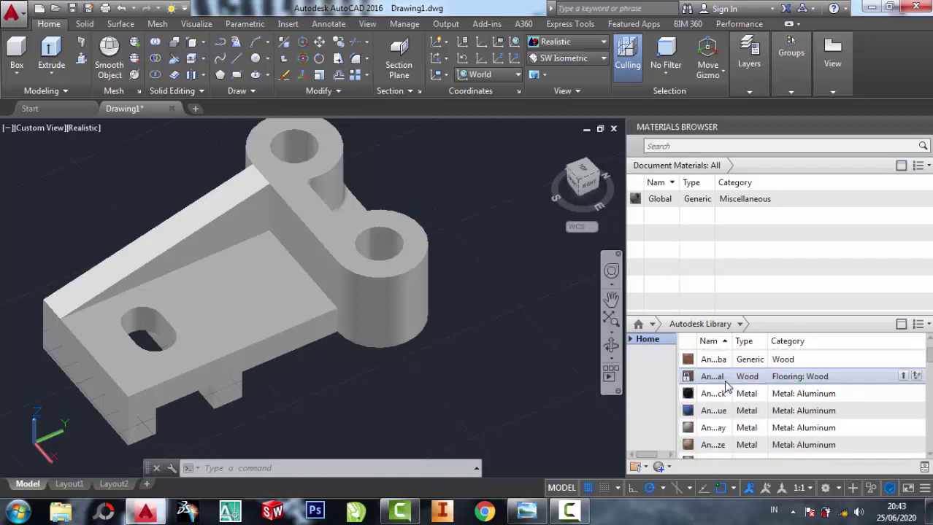
pyautogui.scroll(2, 726, 387)
pyautogui.scroll(2, 726, 387)
pyautogui.scroll(-1, 723, 398)
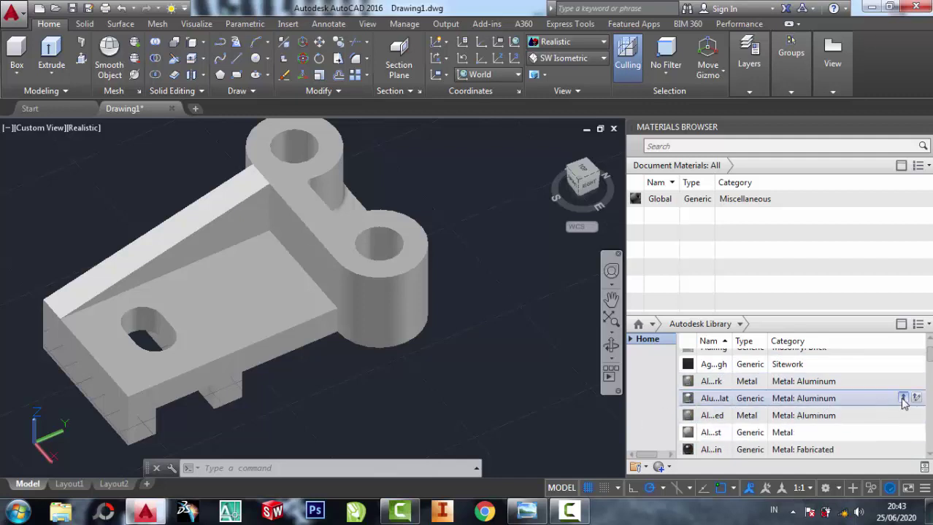
pyautogui.click(903, 400)
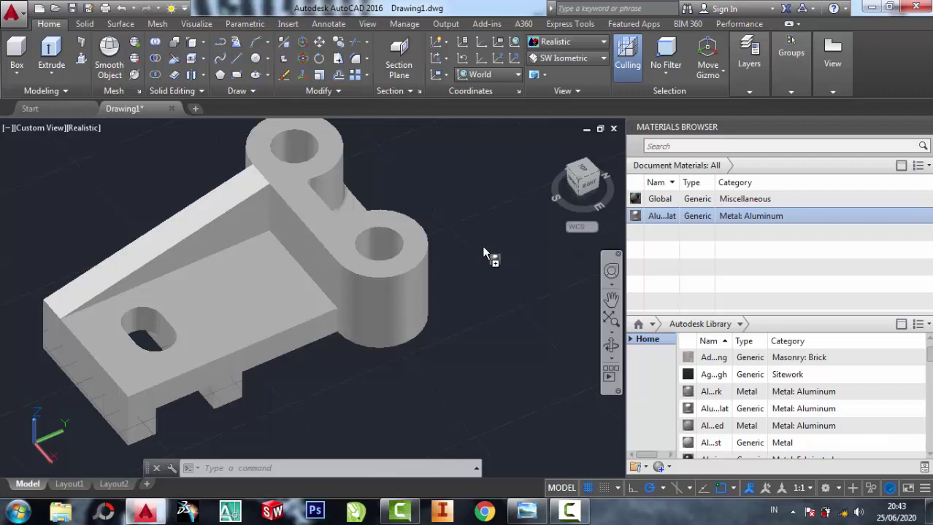
# Step: Drag the aluminium material onto the bracket solid and close the Materials Browser
pyautogui.click(364, 267)
pyautogui.moveTo(363, 269); pyautogui.dragTo(364, 269)
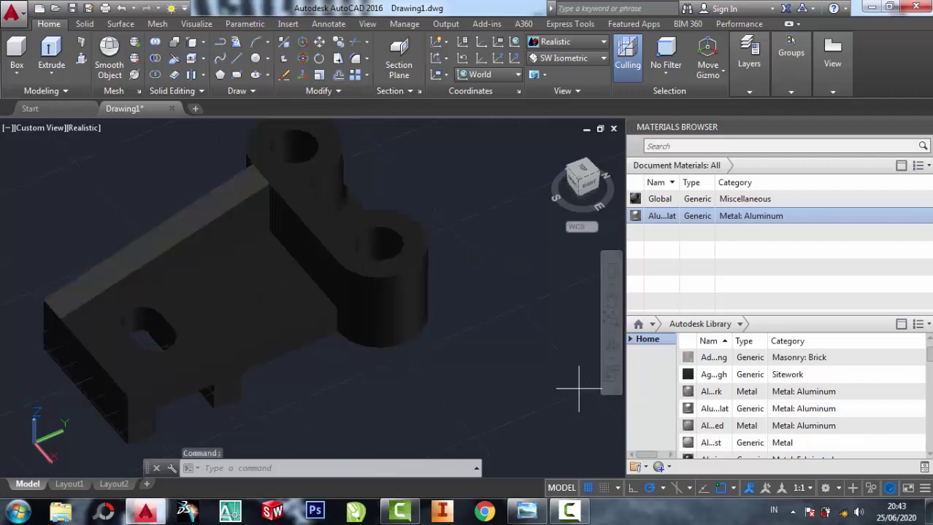
pyautogui.click(421, 184)
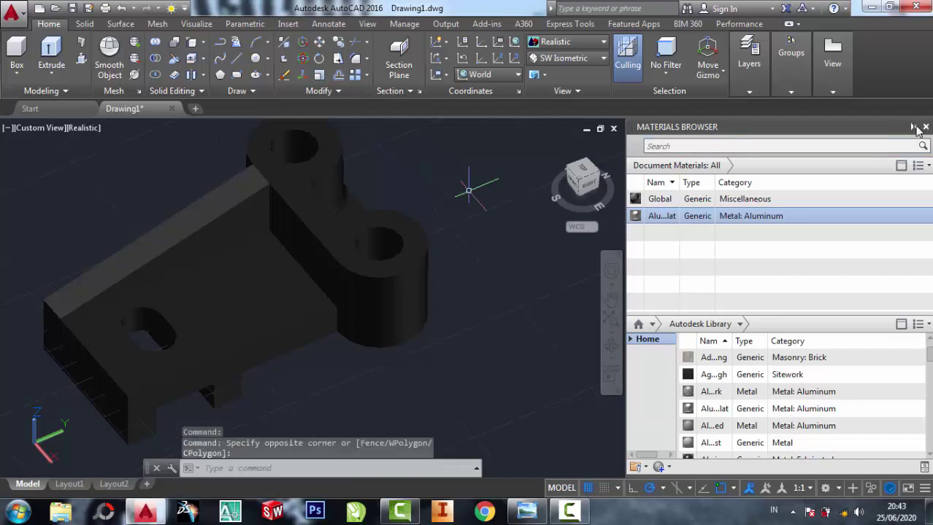
pyautogui.click(925, 127)
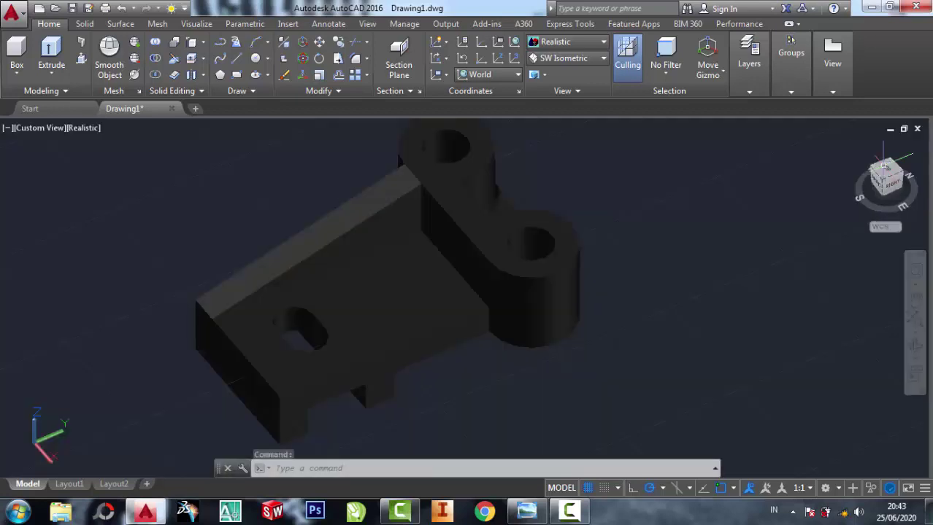
# Step: Turn sunlight on from the Visualize tab and let exposure adjust automatically
pyautogui.press('Escape')
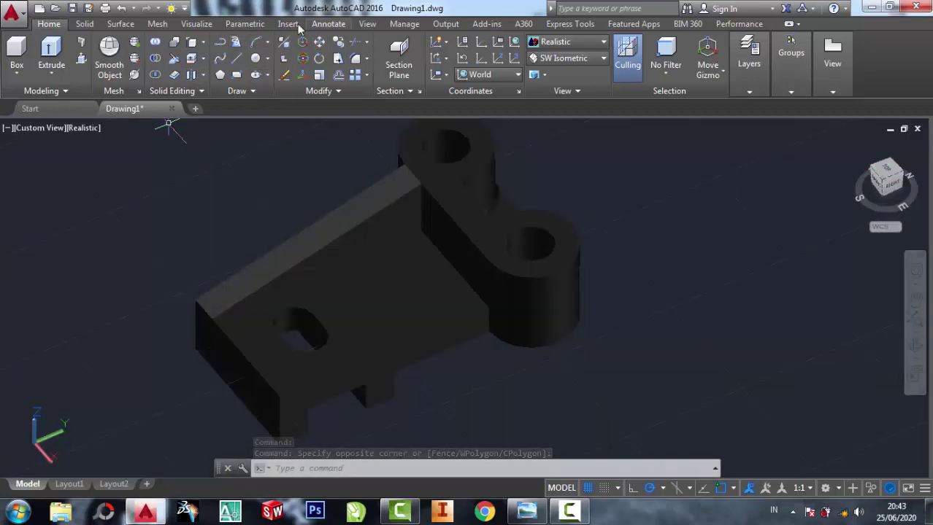
pyautogui.click(313, 25)
pyautogui.click(291, 26)
pyautogui.click(245, 24)
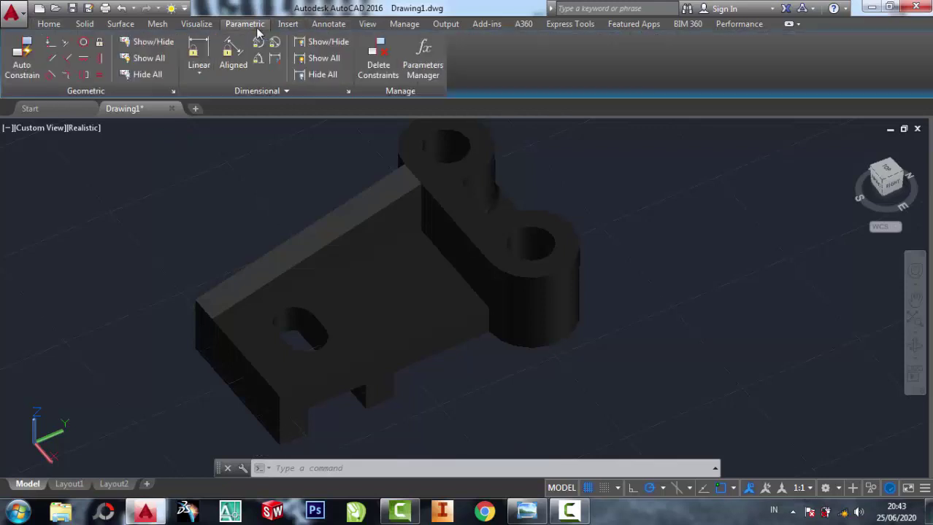
pyautogui.click(196, 24)
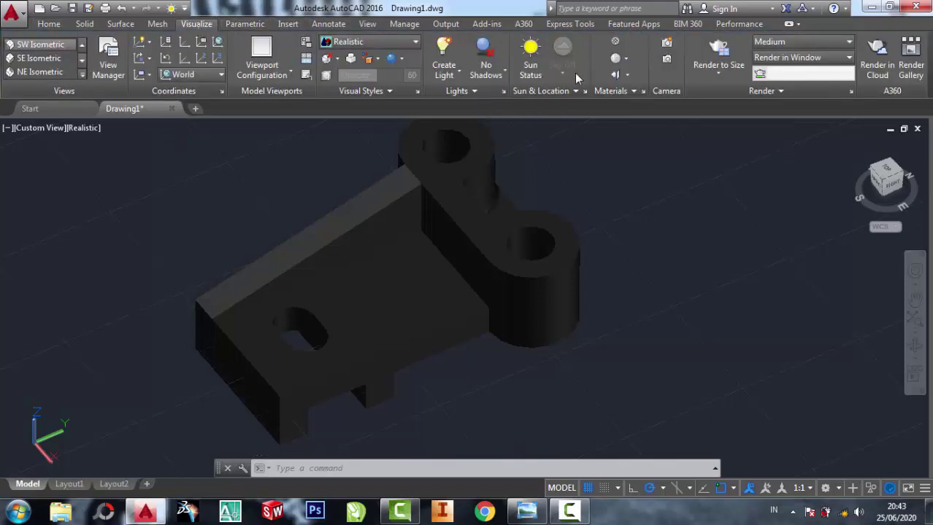
pyautogui.click(524, 64)
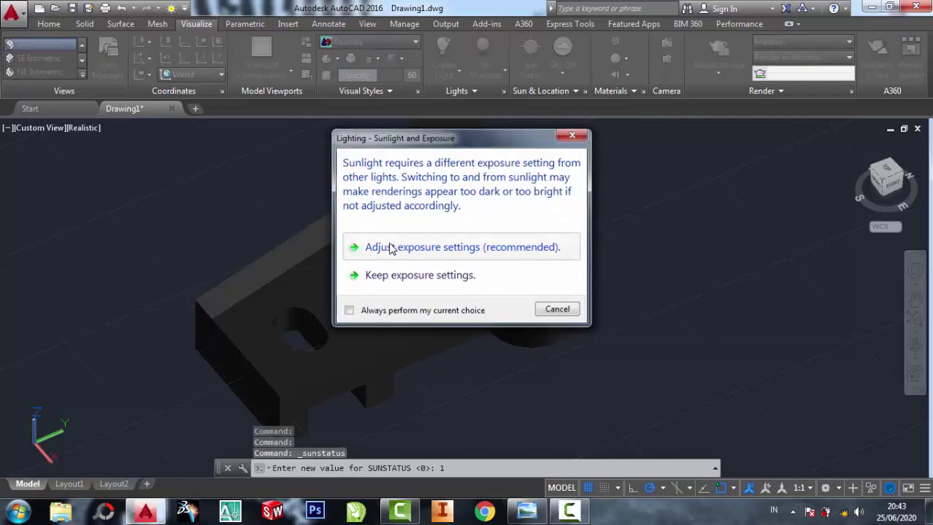
pyautogui.click(390, 248)
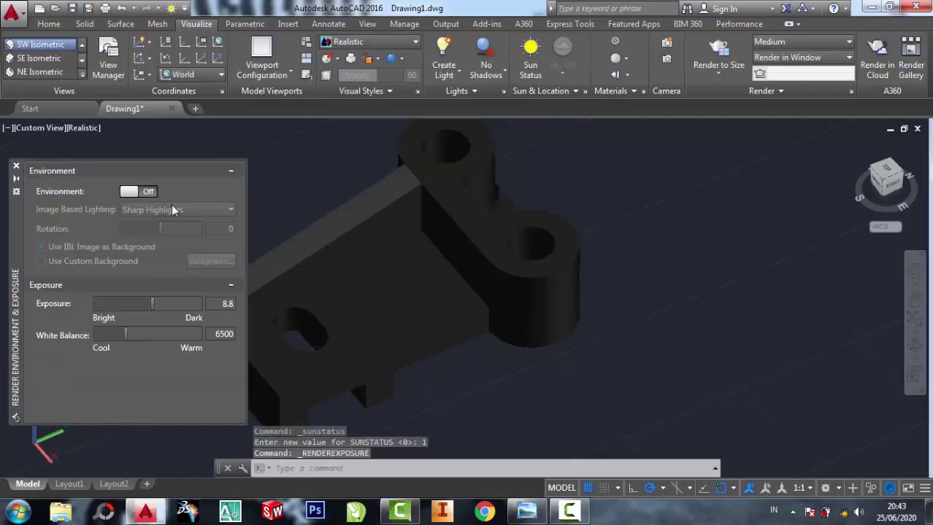
# Step: Switch environment lighting on and lower exposure to 5.4 and white balance to 3465
pyautogui.click(142, 193)
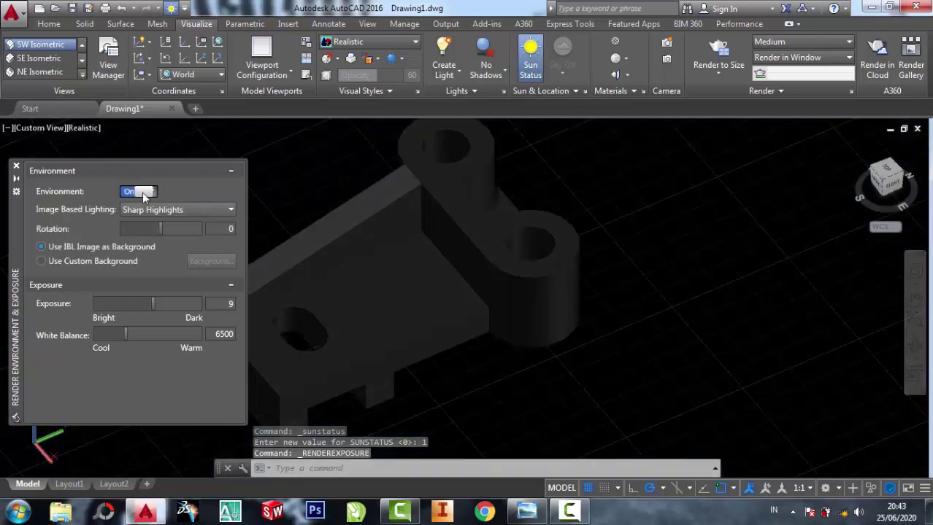
pyautogui.moveTo(503, 276); pyautogui.dragTo(588, 229, button='middle')
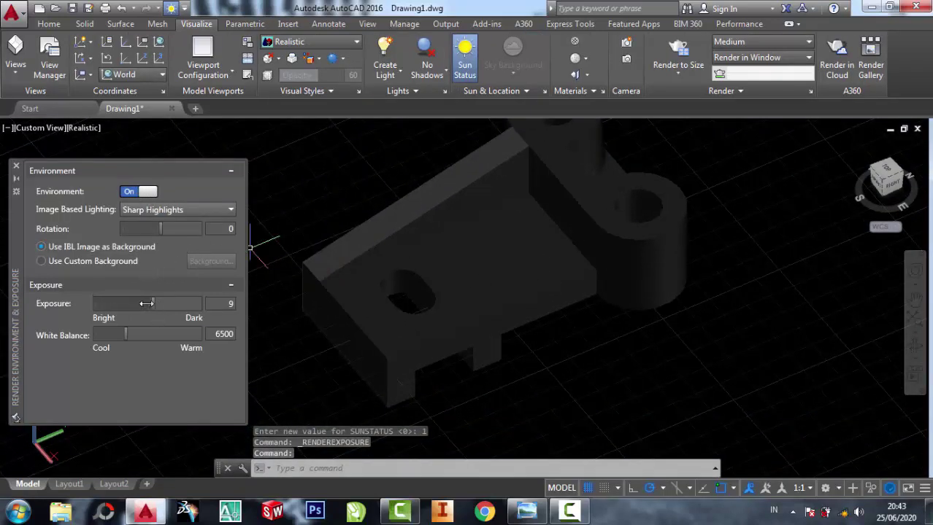
pyautogui.moveTo(146, 304); pyautogui.dragTo(141, 304)
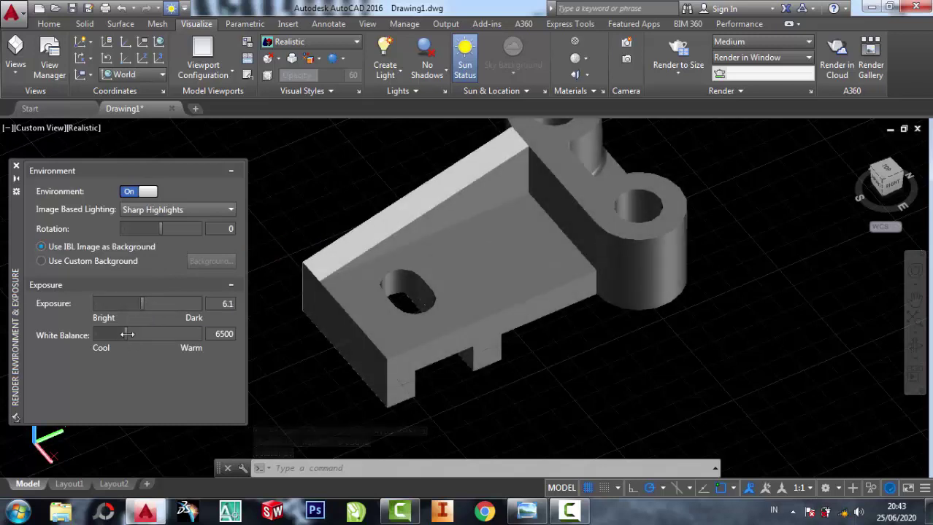
pyautogui.moveTo(128, 334); pyautogui.dragTo(109, 335)
pyautogui.moveTo(141, 303); pyautogui.dragTo(138, 304)
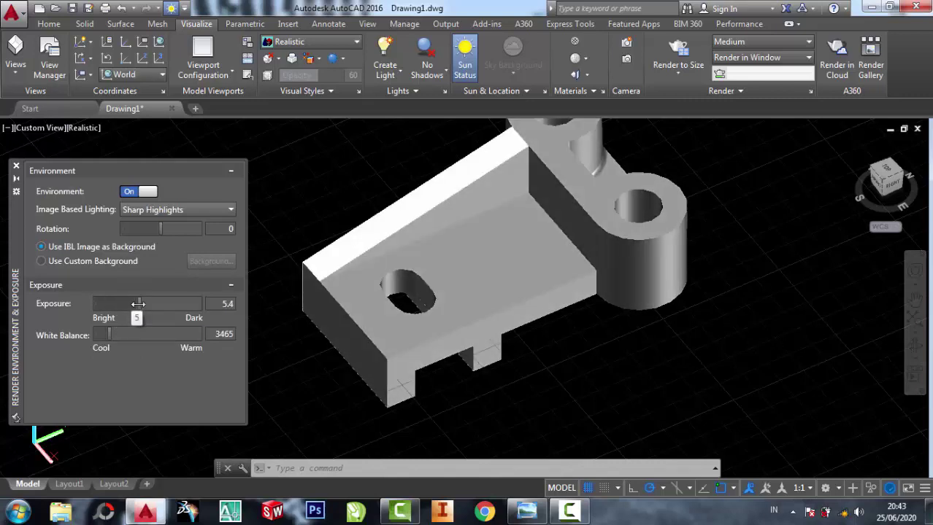
# Step: Close the Environment palette and orbit the bracket to a new viewing angle
pyautogui.click(16, 168)
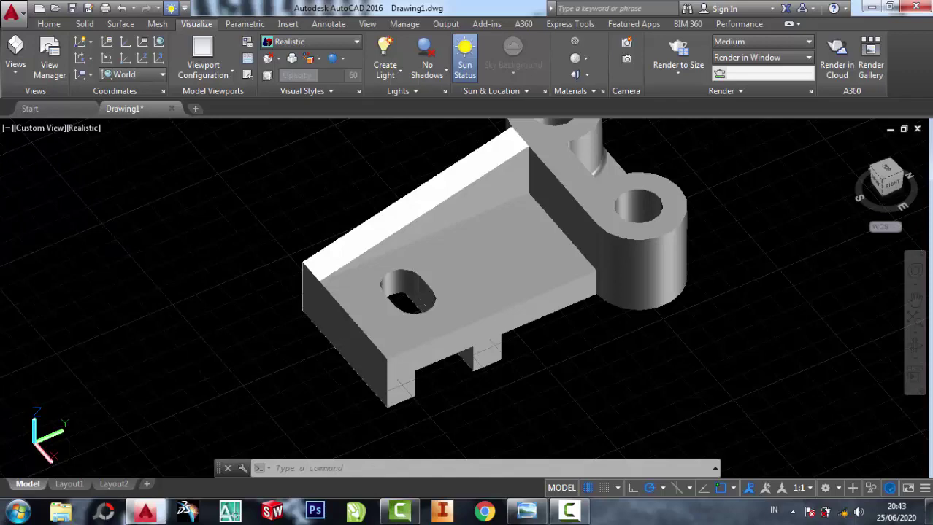
pyautogui.click(914, 352)
pyautogui.moveTo(654, 381)
pyautogui.mouseDown()
pyautogui.moveTo(613, 313)
pyautogui.moveTo(589, 340)
pyautogui.moveTo(605, 270)
pyautogui.mouseUp()
pyautogui.rightClick(699, 191)
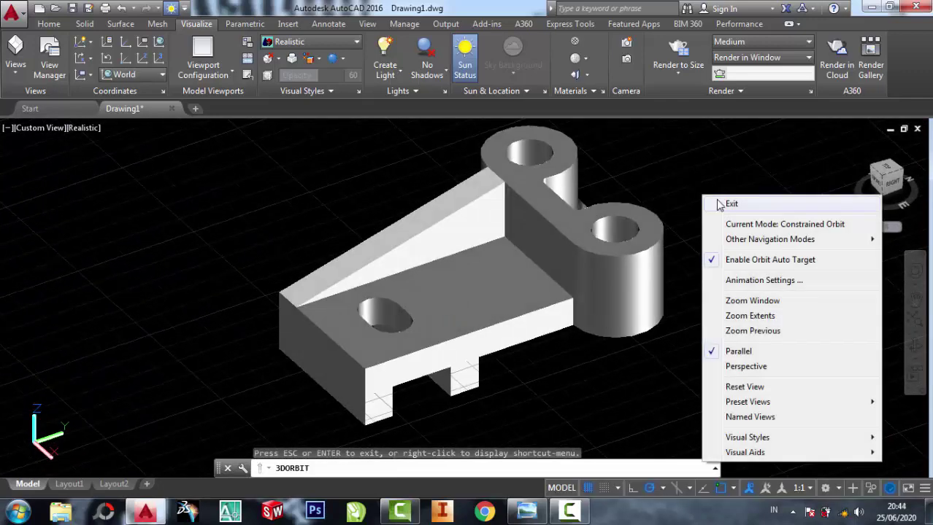
pyautogui.click(729, 203)
# Step: Move the bracket solid upward along the +Z axis to its raised position
pyautogui.click(51, 27)
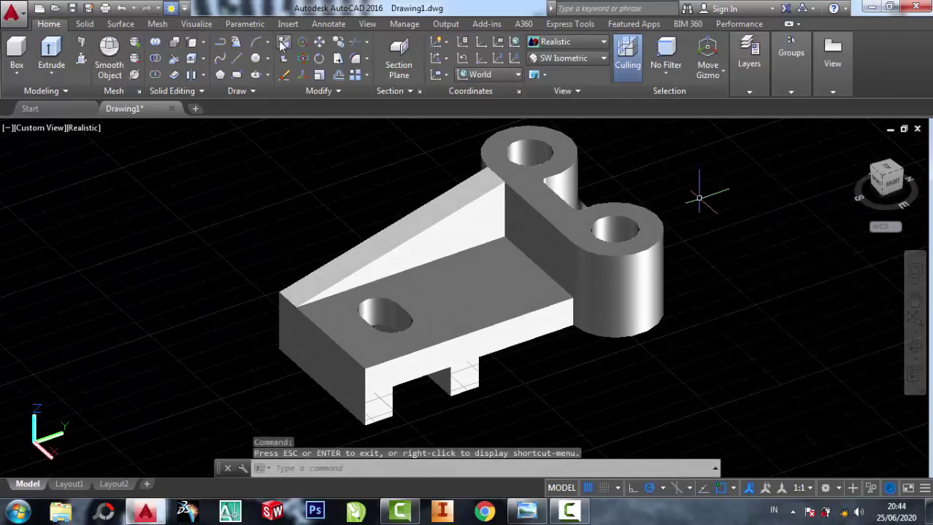
pyautogui.click(318, 45)
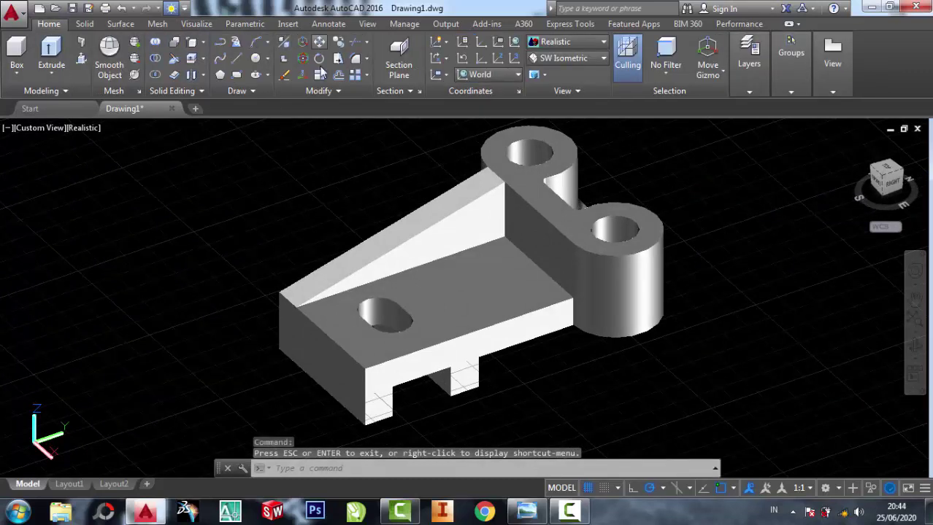
pyautogui.click(363, 325)
pyautogui.rightClick(905, 518)
pyautogui.click(671, 371)
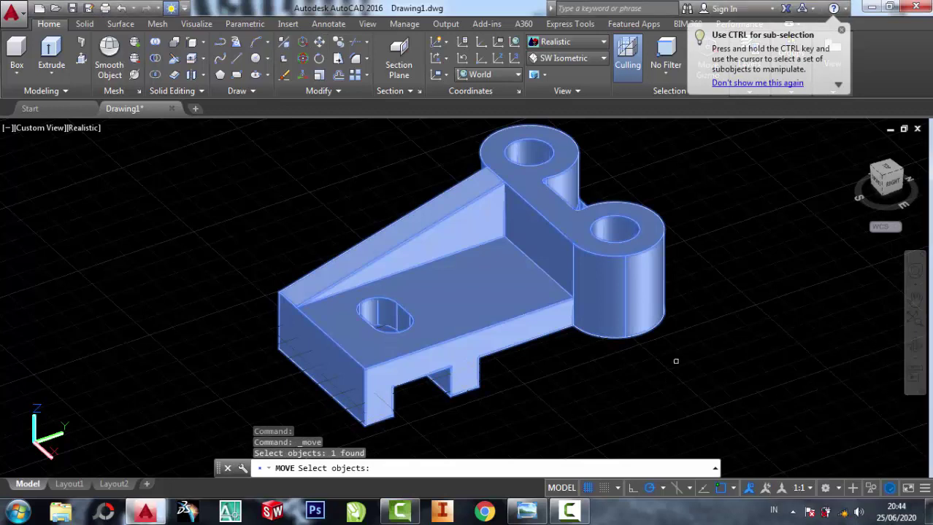
pyautogui.press('Return')
pyautogui.click(685, 369)
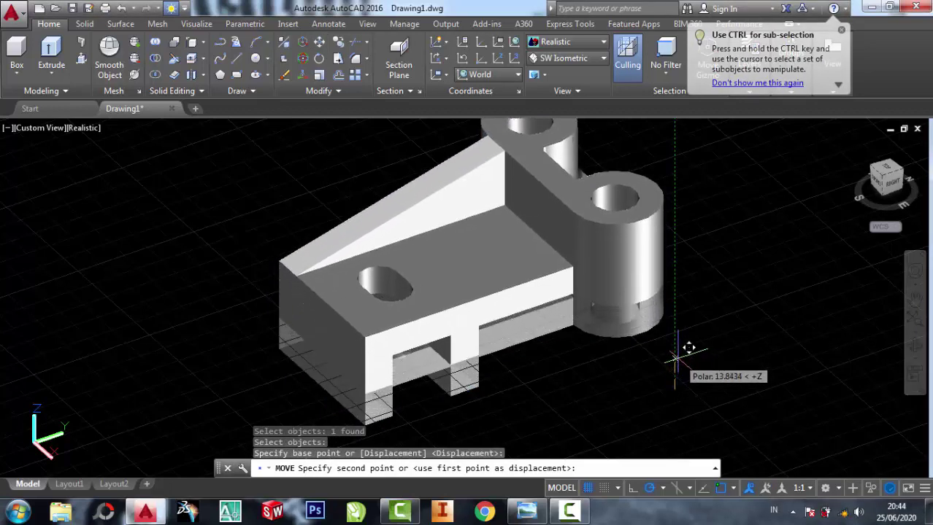
pyautogui.click(675, 358)
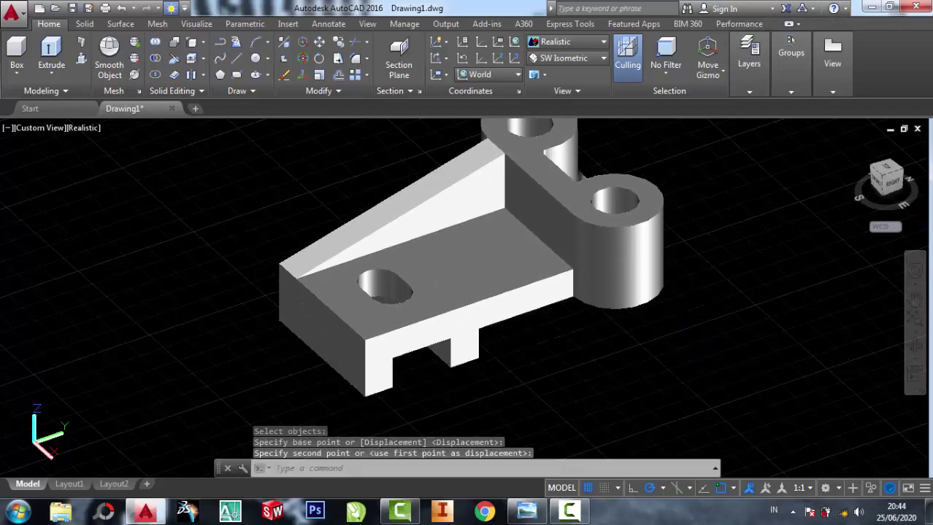
# Step: Recentre the bracket in the view and open reference drawing 3.43 beside it
pyautogui.moveTo(679, 342); pyautogui.dragTo(558, 327, button='middle')
pyautogui.scroll(-2, 660, 334)
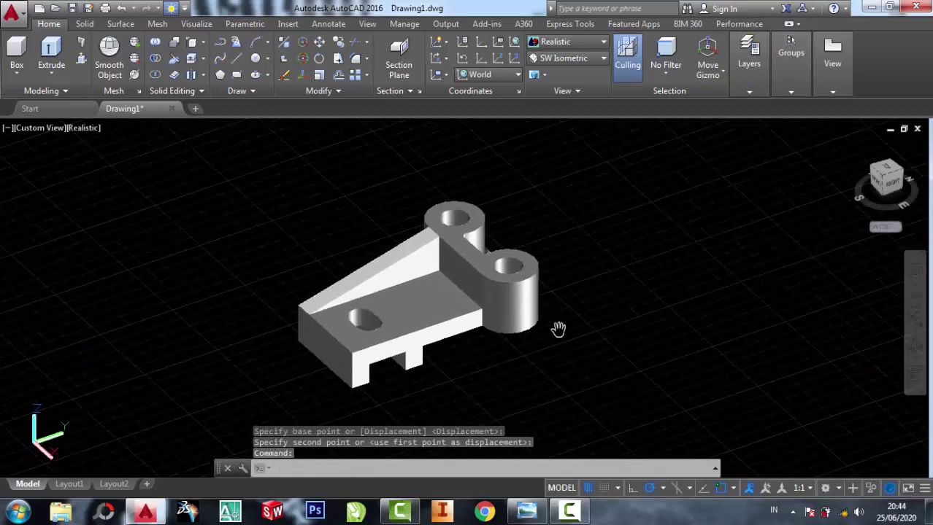
pyautogui.scroll(1, 555, 323)
pyautogui.click(526, 510)
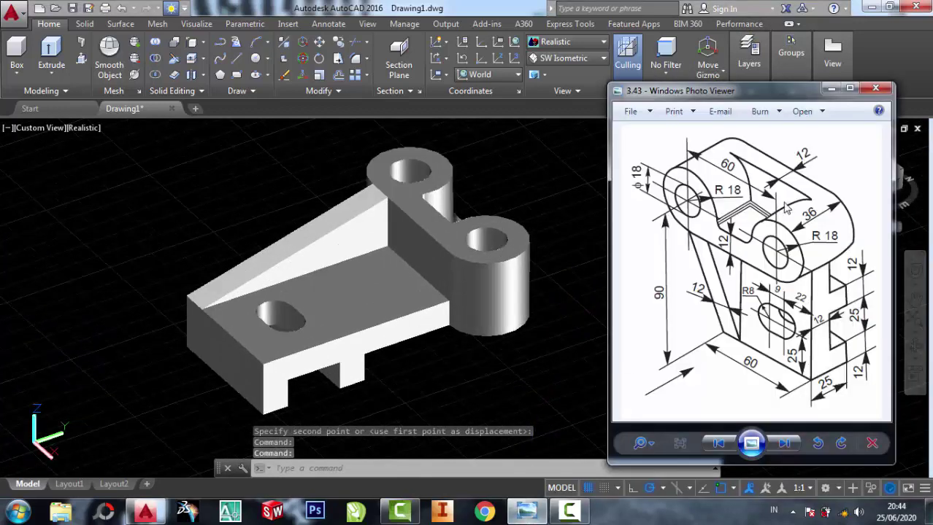